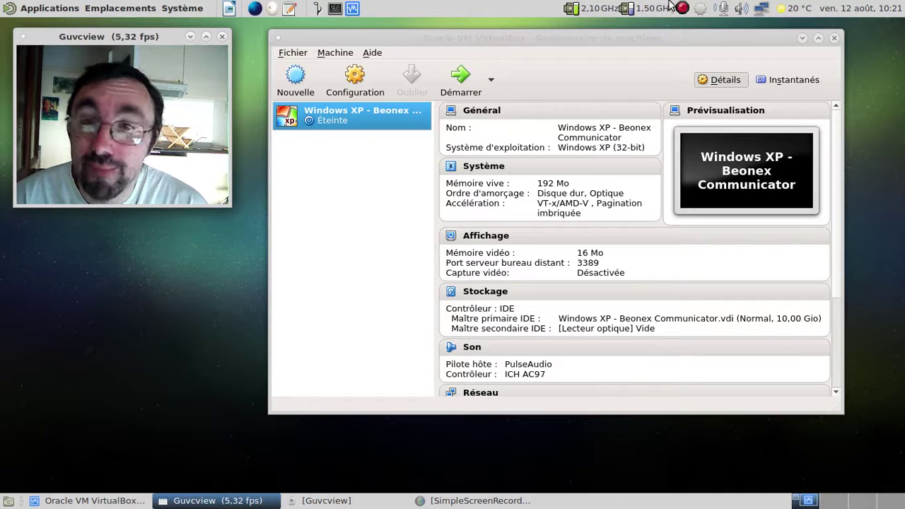
- Start the Windows XP - Beonex Communicator VM, hide the manager, and shift the VM window right
{"action": "left_click", "coordinate": [460, 78]}
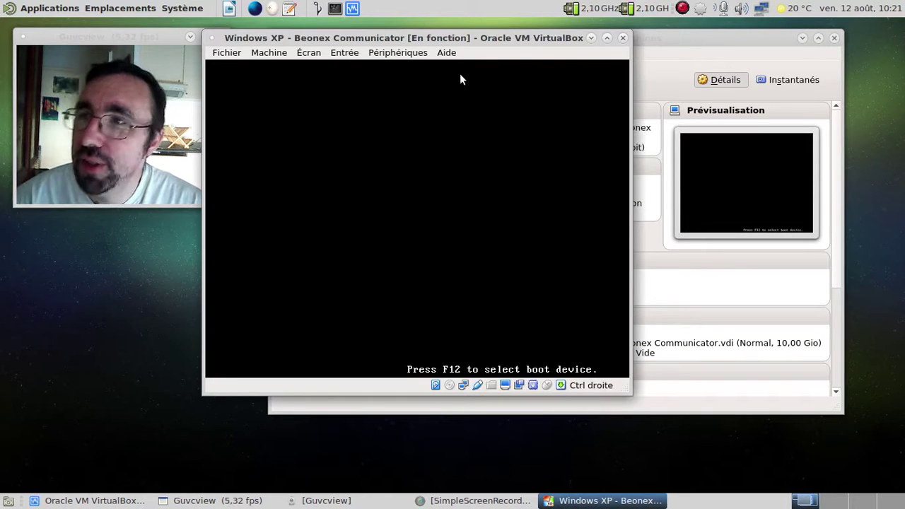
{"action": "left_click", "coordinate": [802, 38]}
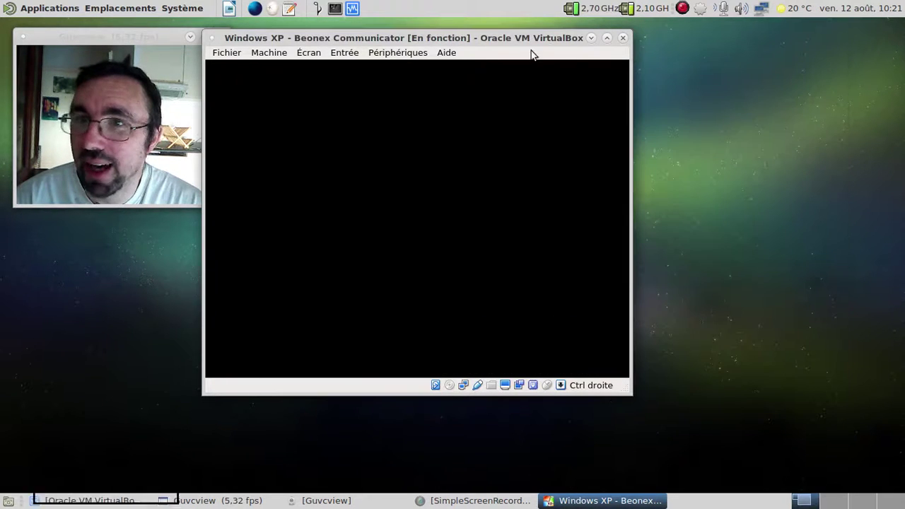
{"action": "left_click_drag", "start_coordinate": [439, 39], "coordinate": [492, 36]}
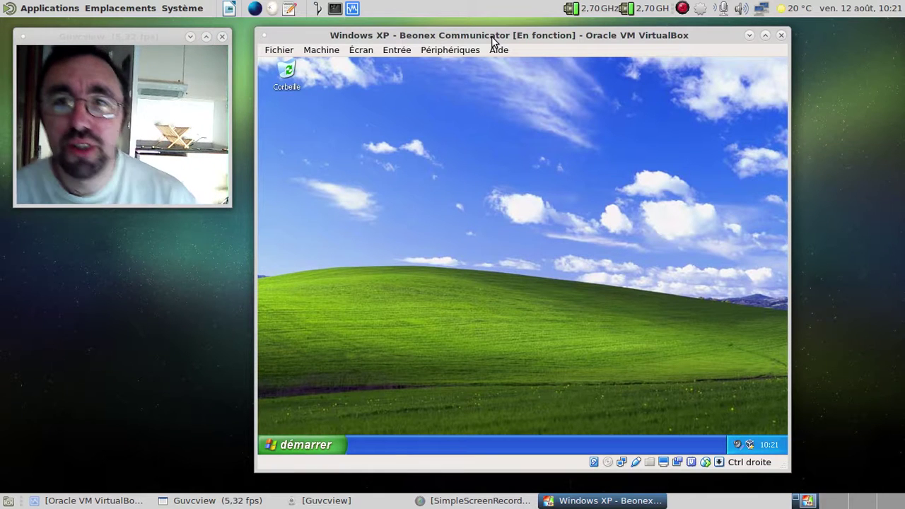
- Open the Mes documents folder from the XP start menu
{"action": "left_click", "coordinate": [318, 439]}
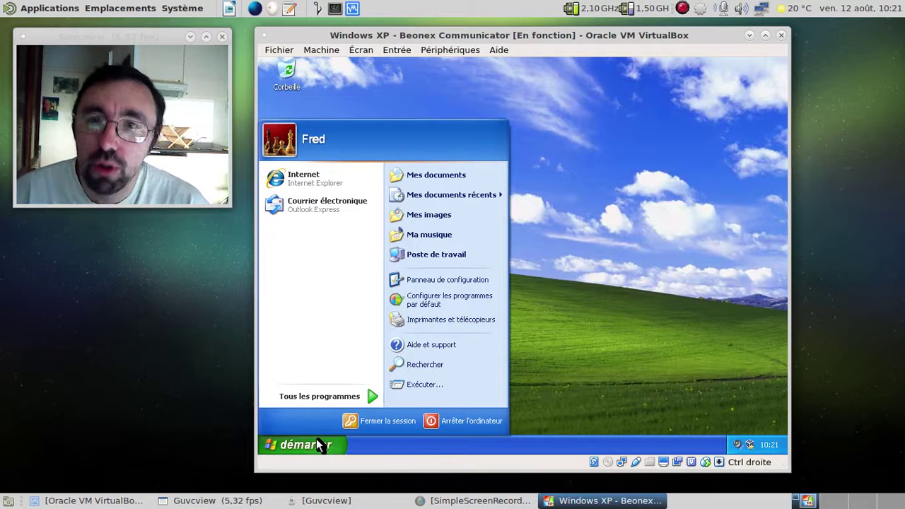
{"action": "left_click", "coordinate": [318, 442]}
{"action": "left_click", "coordinate": [318, 441]}
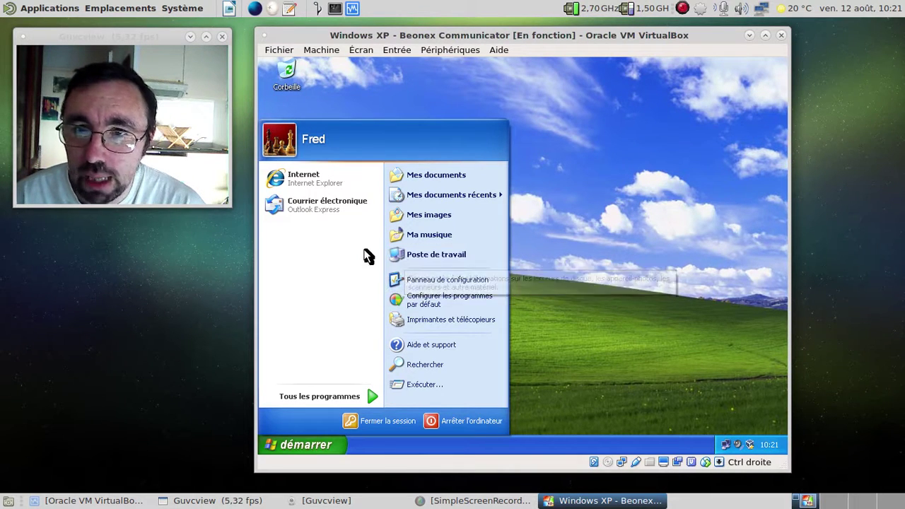
{"action": "left_click", "coordinate": [413, 177]}
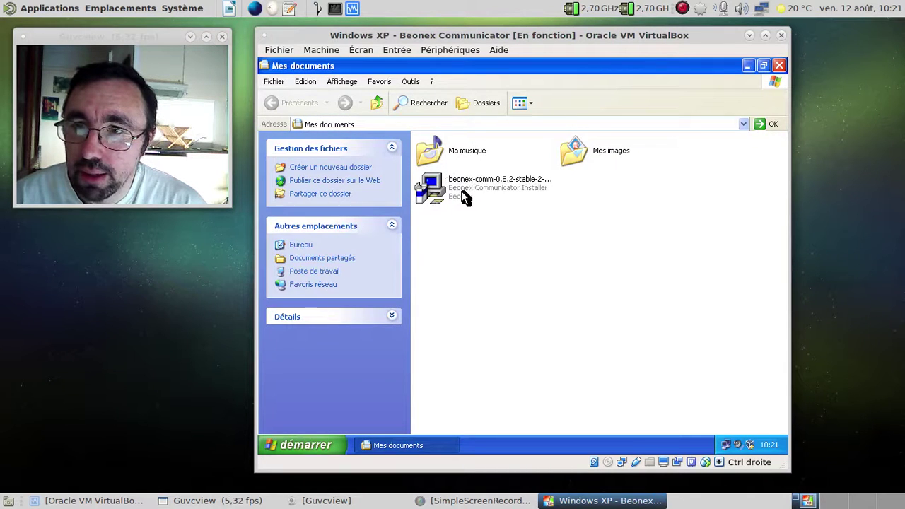
- Install beonex-comm-0.8.2 with Complete setup into C:\Program Files\Beonex\Communicator, without Quick Launch
{"action": "double_click", "coordinate": [462, 191]}
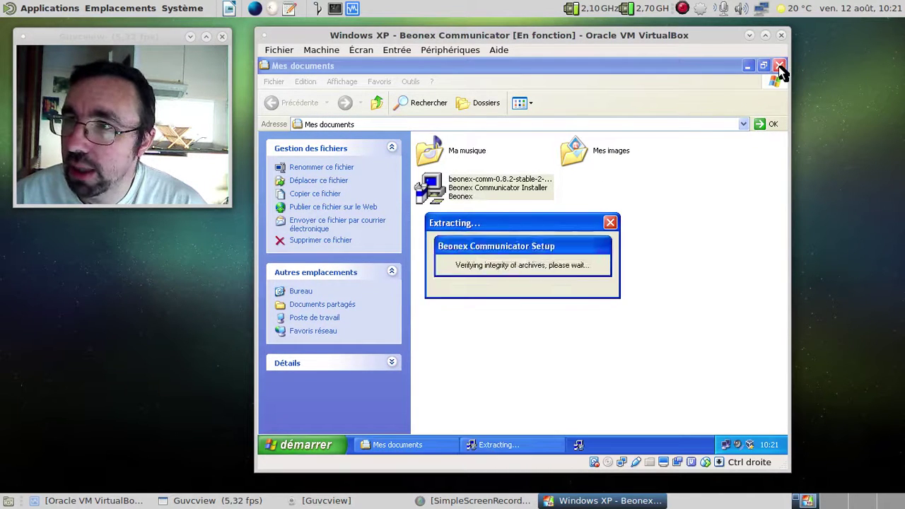
{"action": "left_click", "coordinate": [781, 66]}
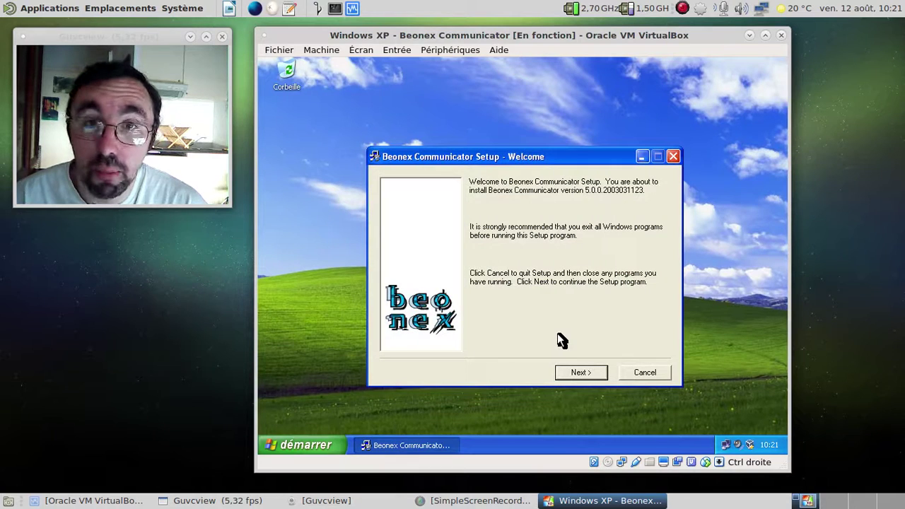
{"action": "left_click", "coordinate": [582, 373]}
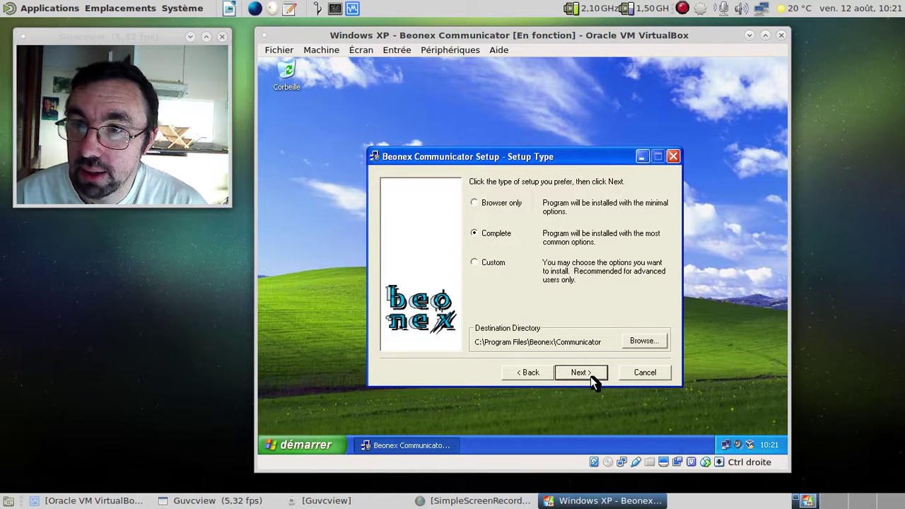
{"action": "left_click", "coordinate": [591, 375]}
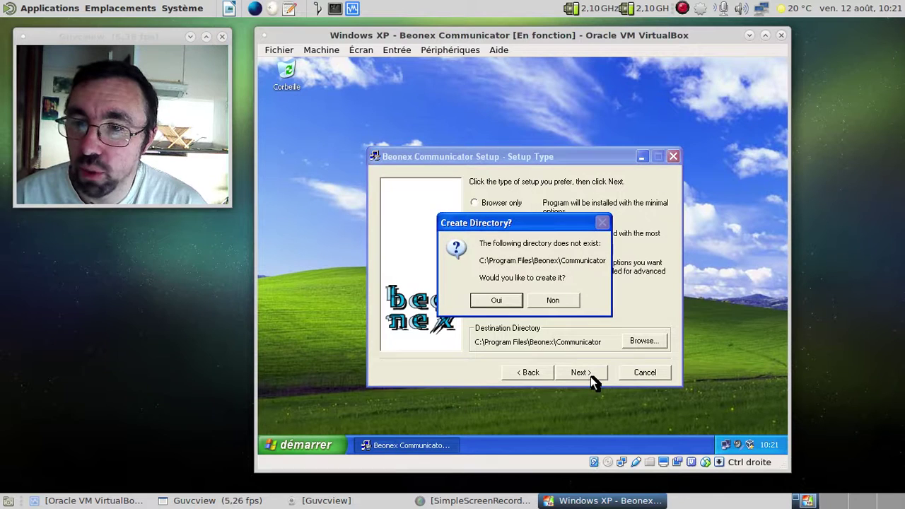
{"action": "left_click", "coordinate": [512, 300]}
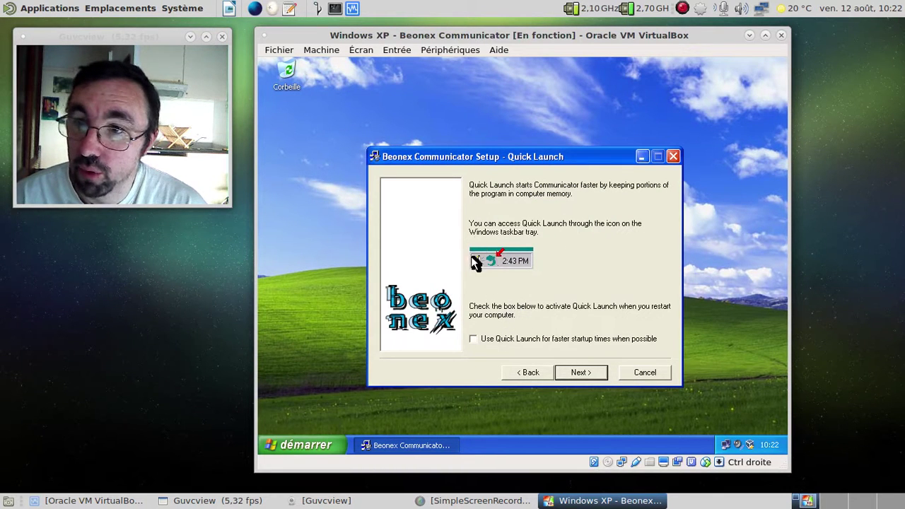
{"action": "left_click", "coordinate": [590, 371]}
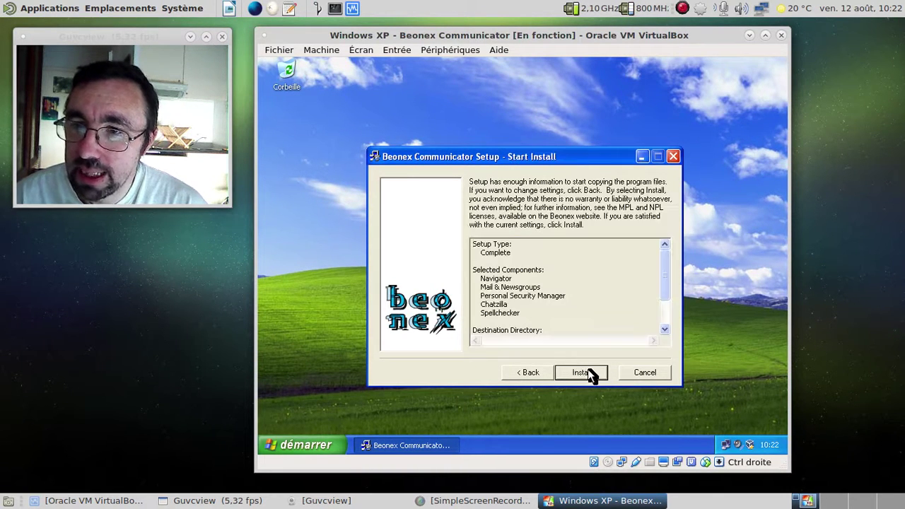
{"action": "left_click", "coordinate": [589, 369]}
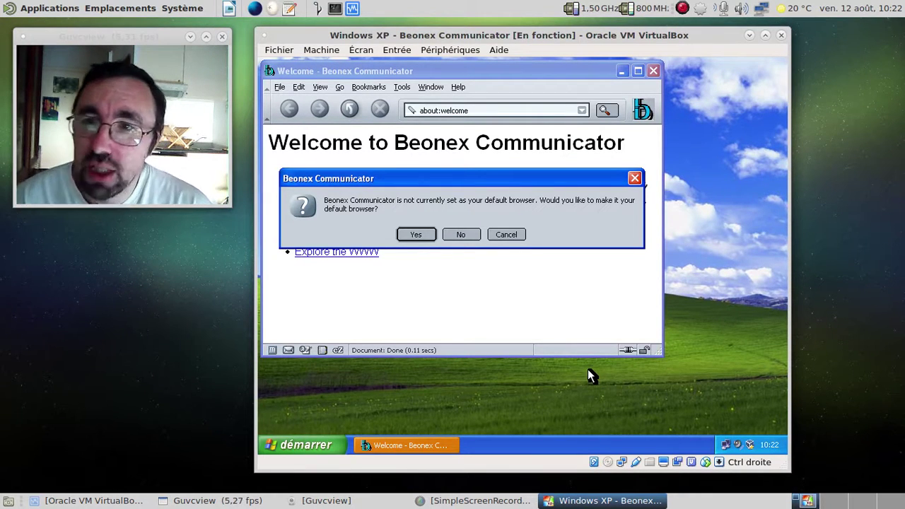
- Make Beonex the default browser, enlarge the Welcome window, and read through the 0.8.2 security advisory
{"action": "left_click", "coordinate": [423, 231]}
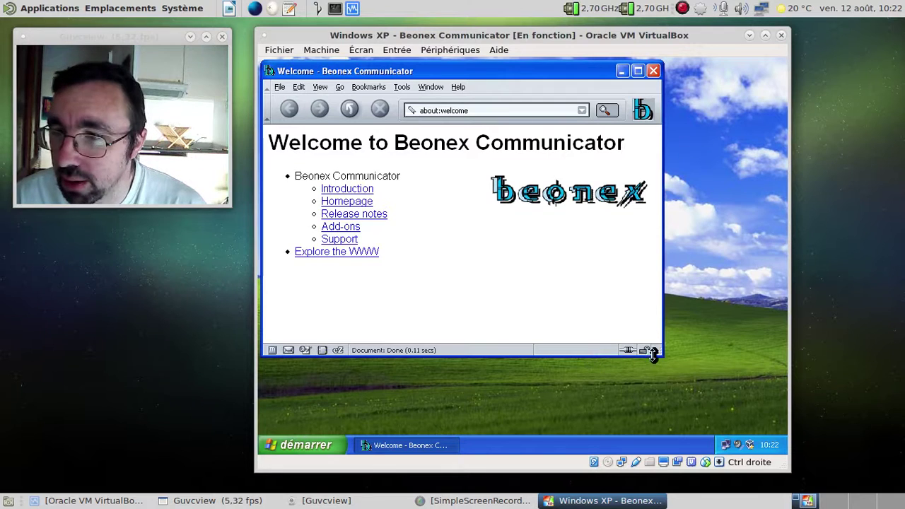
{"action": "left_click_drag", "start_coordinate": [652, 355], "coordinate": [738, 402]}
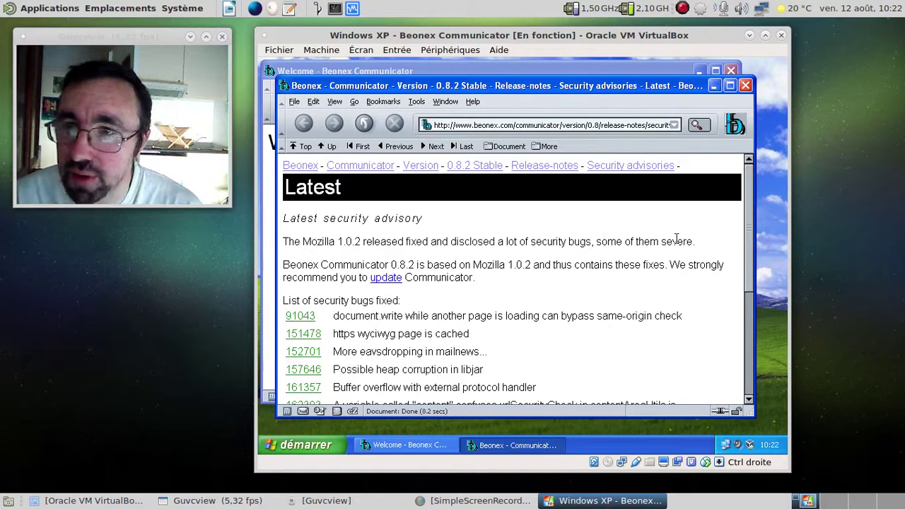
{"action": "scroll", "coordinate": [677, 239], "scroll_direction": "down", "scroll_amount": 3}
{"action": "scroll", "coordinate": [676, 239], "scroll_direction": "down", "scroll_amount": 1}
{"action": "scroll", "coordinate": [676, 237], "scroll_direction": "up", "scroll_amount": 3}
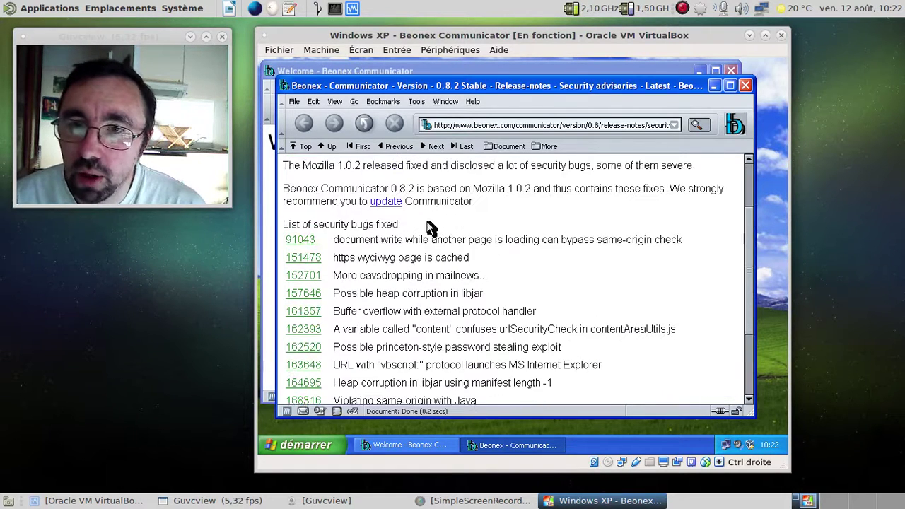
{"action": "scroll", "coordinate": [520, 232], "scroll_direction": "down", "scroll_amount": 3}
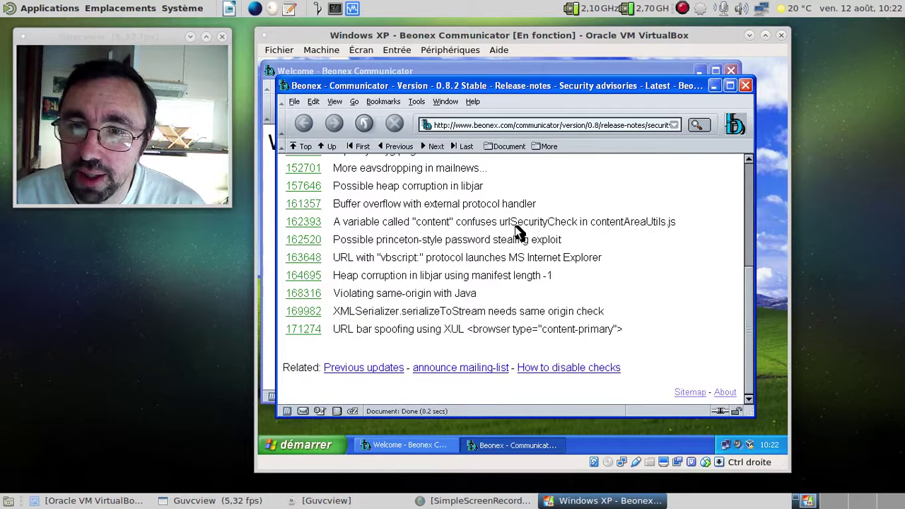
{"action": "scroll", "coordinate": [519, 232], "scroll_direction": "up", "scroll_amount": 3}
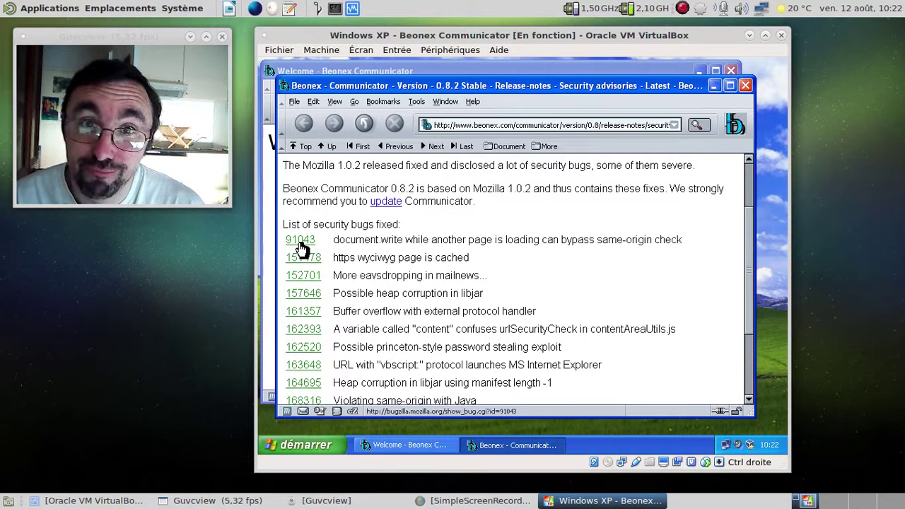
{"action": "scroll", "coordinate": [559, 270], "scroll_direction": "down", "scroll_amount": 3}
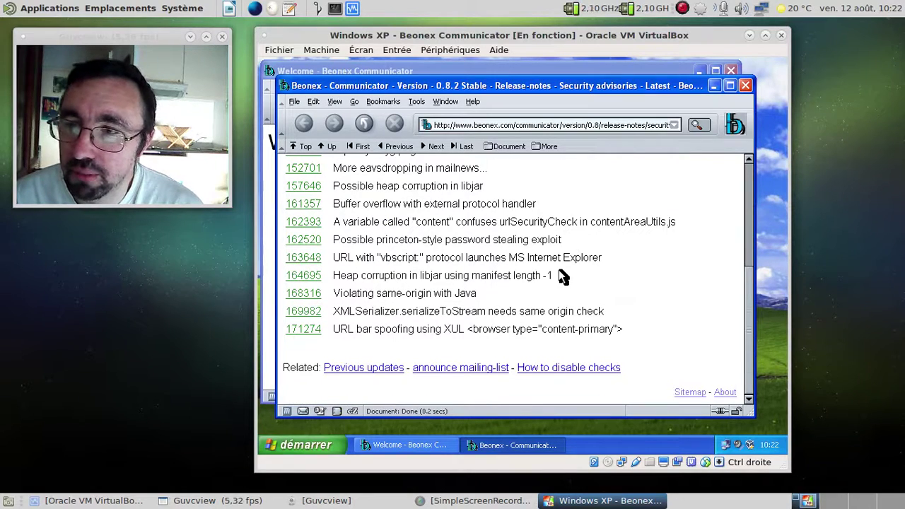
{"action": "scroll", "coordinate": [558, 269], "scroll_direction": "up", "scroll_amount": 4}
{"action": "scroll", "coordinate": [559, 276], "scroll_direction": "up", "scroll_amount": 1}
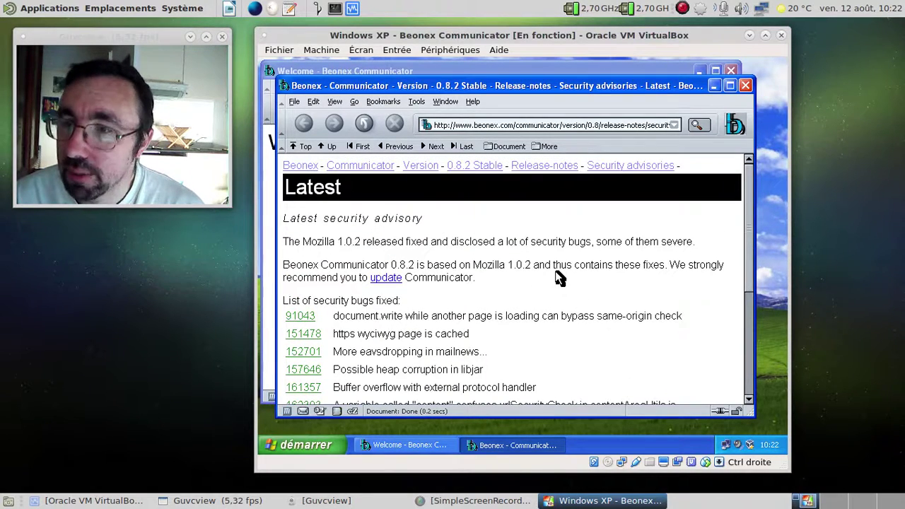
- Load about:mozilla to show The Book of Mozilla, then close that window
{"action": "left_click", "coordinate": [554, 124]}
{"action": "type", "text": "about:"}
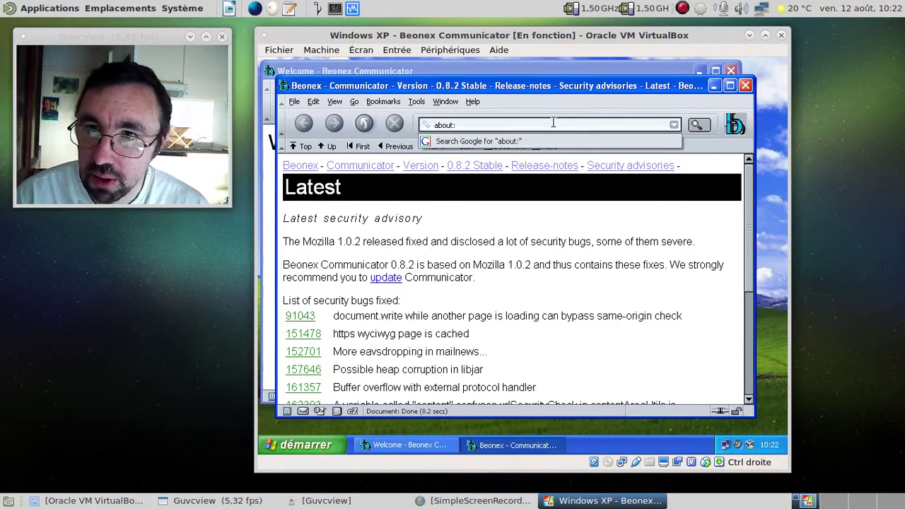
{"action": "type", "text": "mo"}
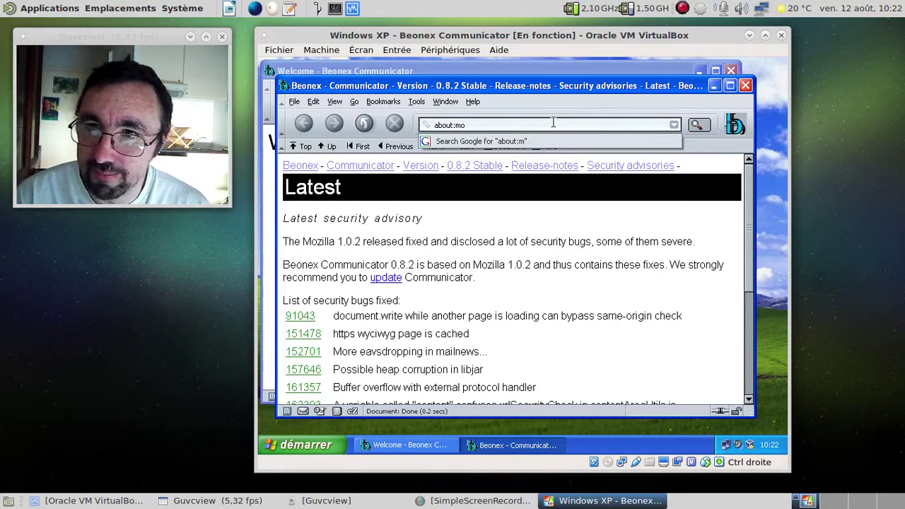
{"action": "type", "text": "zilla"}
{"action": "key", "text": "Return"}
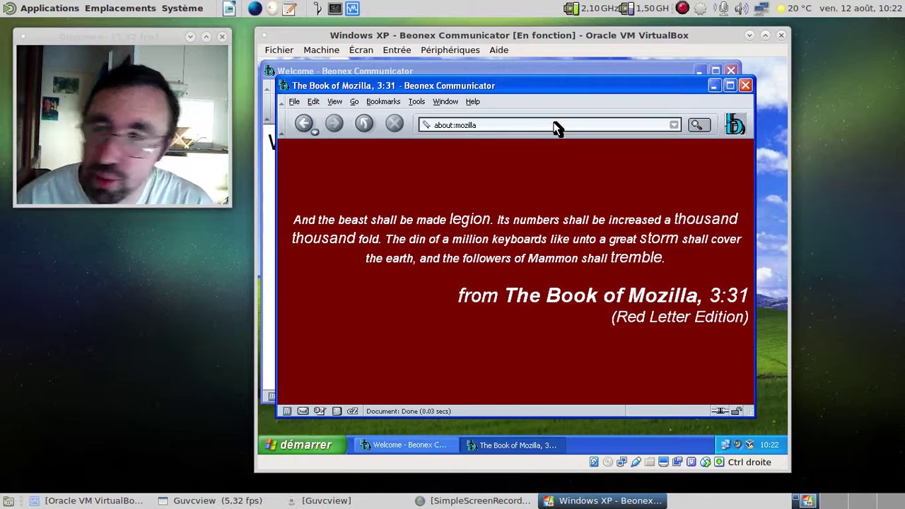
{"action": "left_click", "coordinate": [747, 85]}
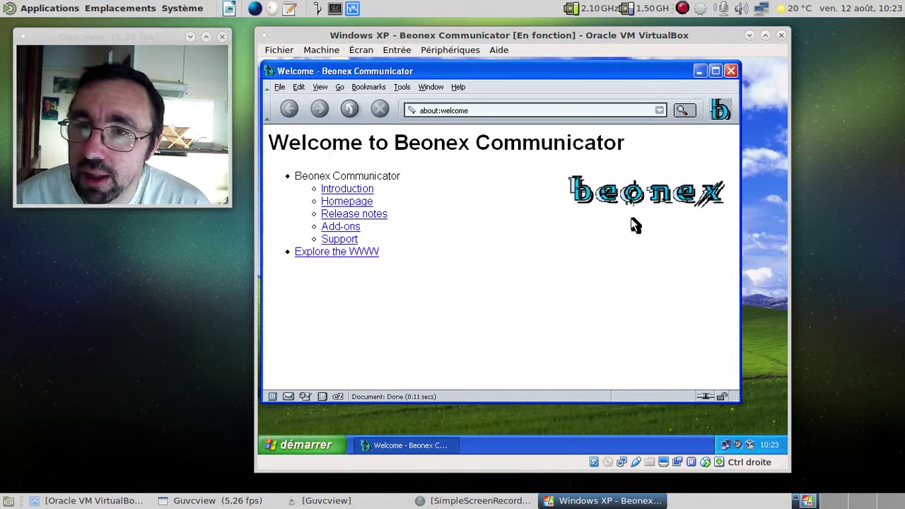
- Visit the Beonex Communicator homepage, then return to the about:welcome page
{"action": "left_click", "coordinate": [365, 203]}
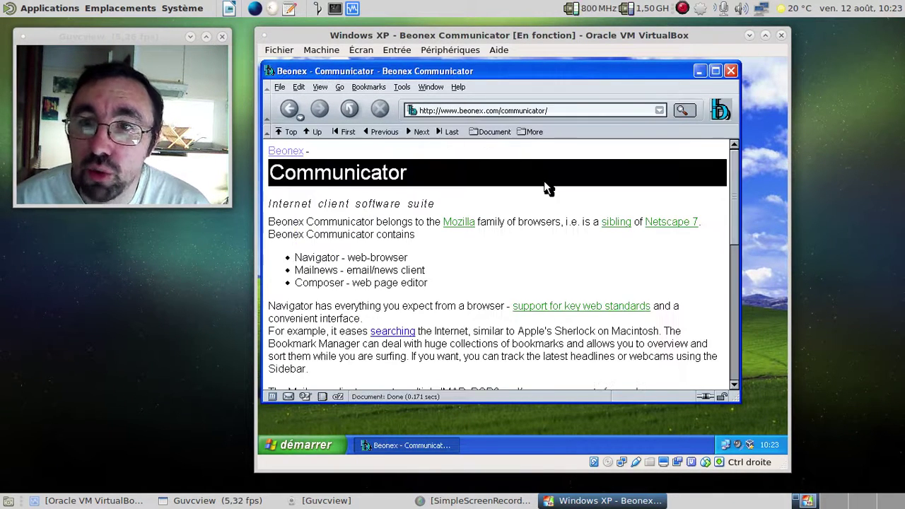
{"action": "scroll", "coordinate": [546, 188], "scroll_direction": "down", "scroll_amount": 10}
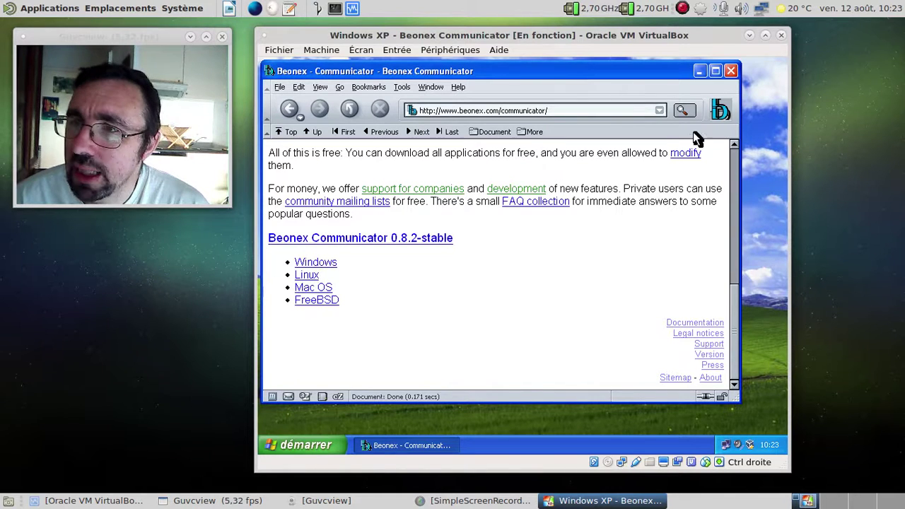
{"action": "left_click", "coordinate": [718, 109]}
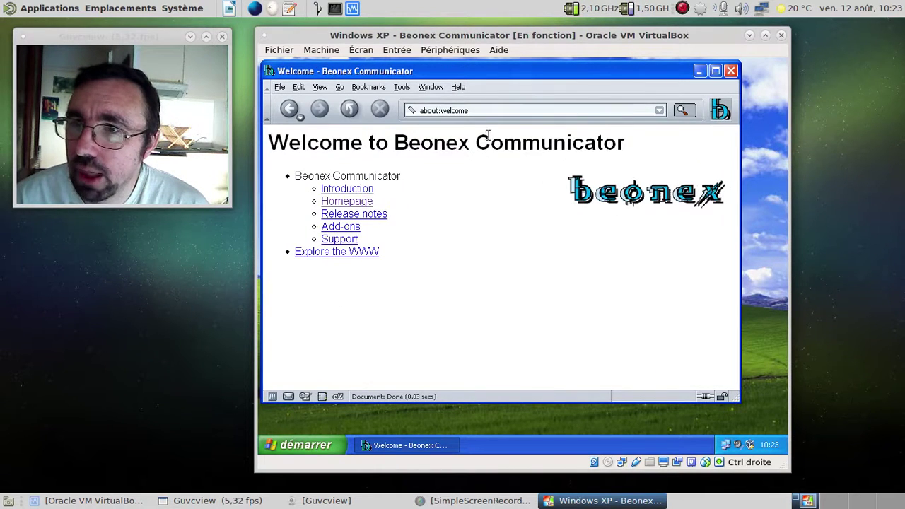
- Load google.fr from the address bar
{"action": "left_click", "coordinate": [483, 112]}
{"action": "type", "text": "gogle"}
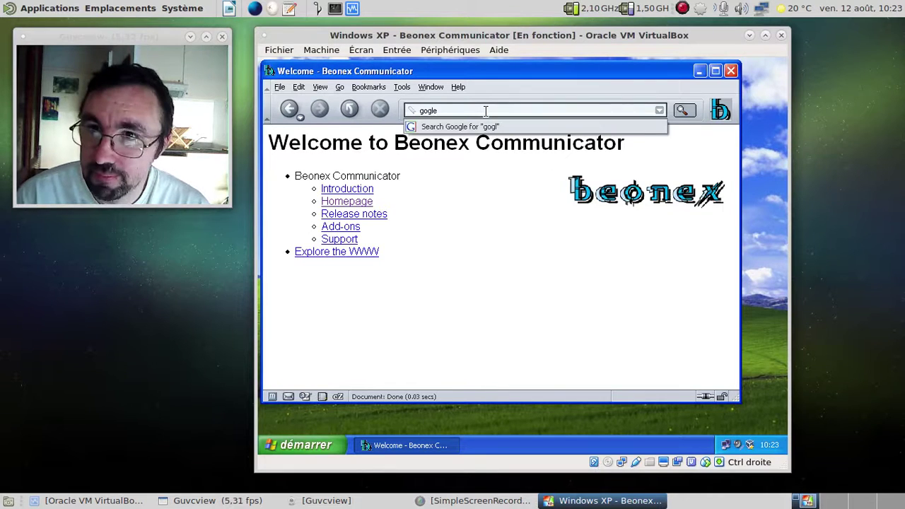
{"action": "type", "text": "gle.fr"}
{"action": "key", "text": "Return"}
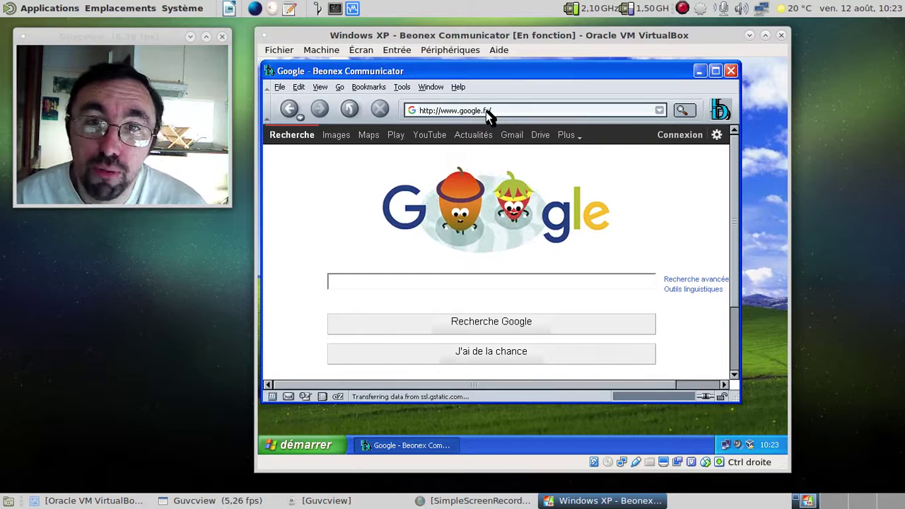
- Open html5test.com and dismiss the JavaScript and certificate alerts to see the 26/555 score
{"action": "left_click", "coordinate": [503, 111]}
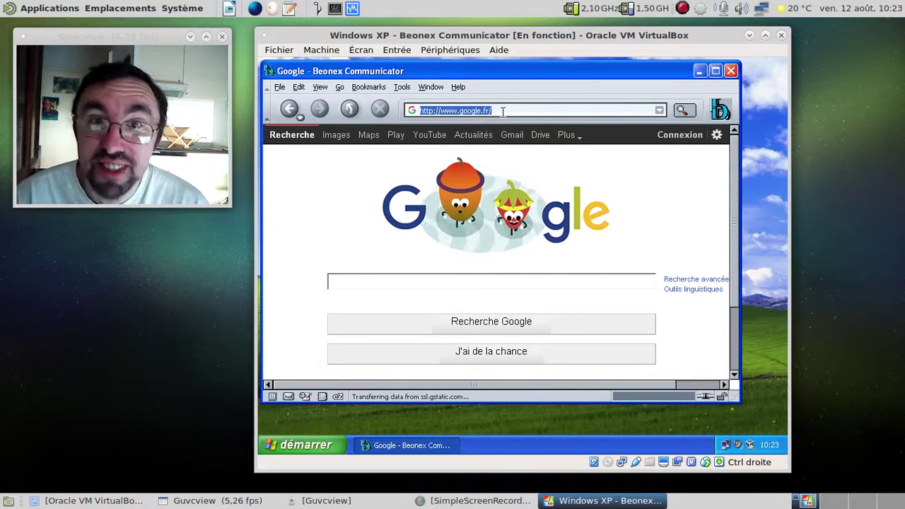
{"action": "type", "text": "html5test.com"}
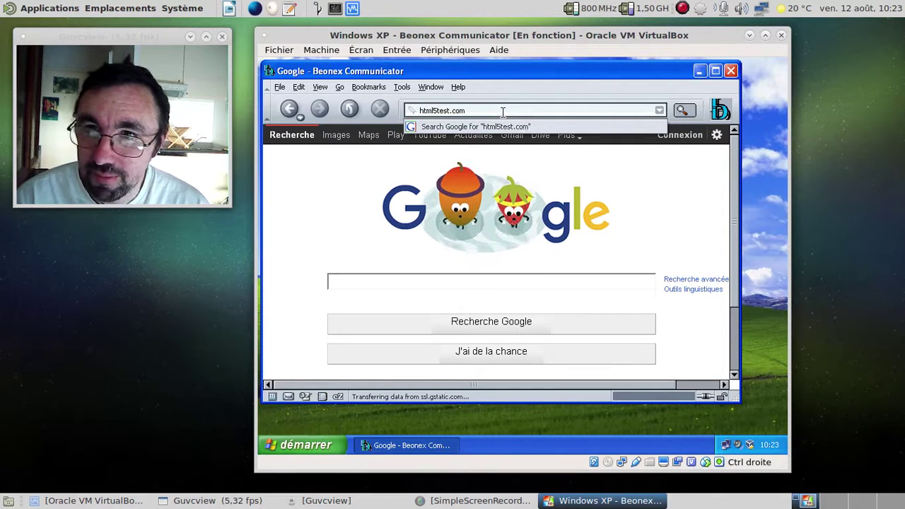
{"action": "key", "text": "Return"}
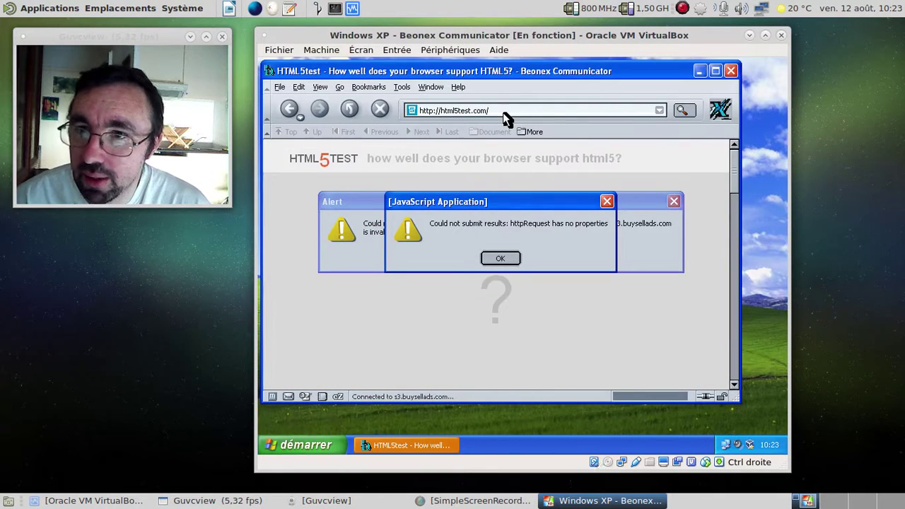
{"action": "left_click", "coordinate": [502, 256]}
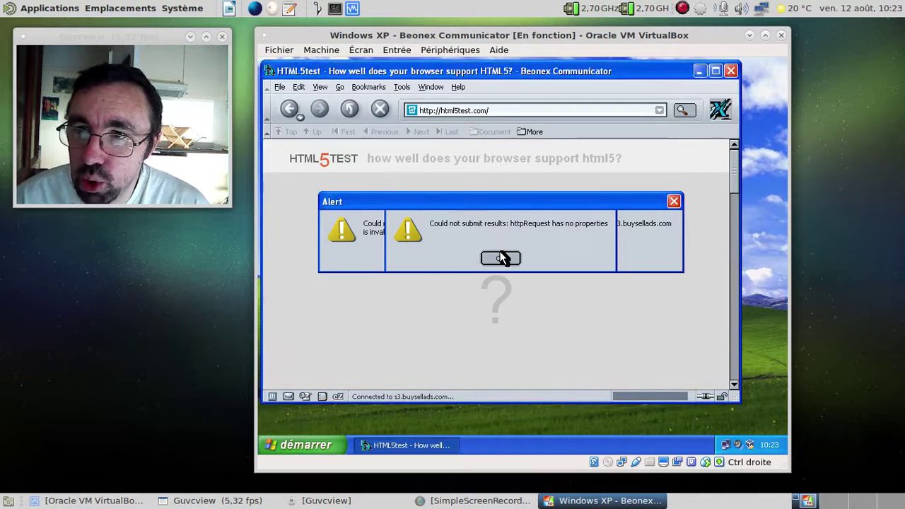
{"action": "left_click", "coordinate": [500, 258]}
{"action": "left_click", "coordinate": [500, 258]}
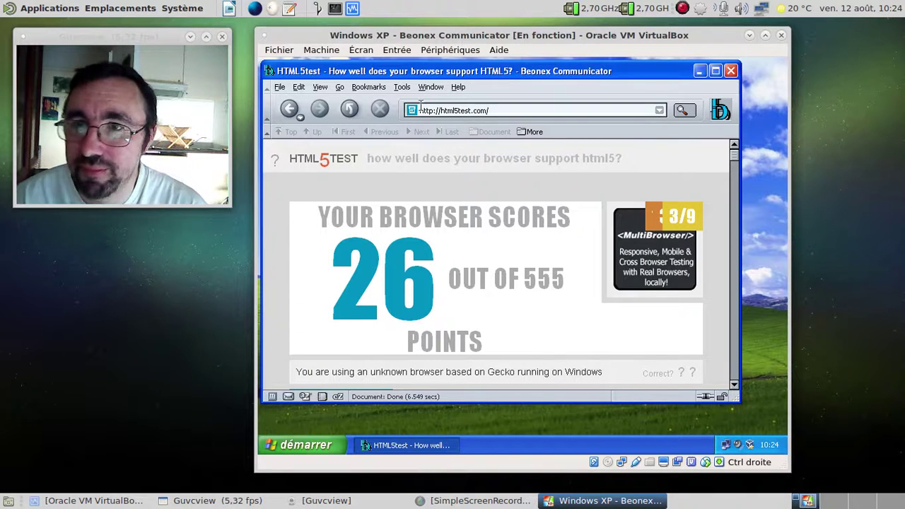
- Switch the Appearance theme to Classic and restart Beonex Communicator to apply it
{"action": "left_click", "coordinate": [300, 88]}
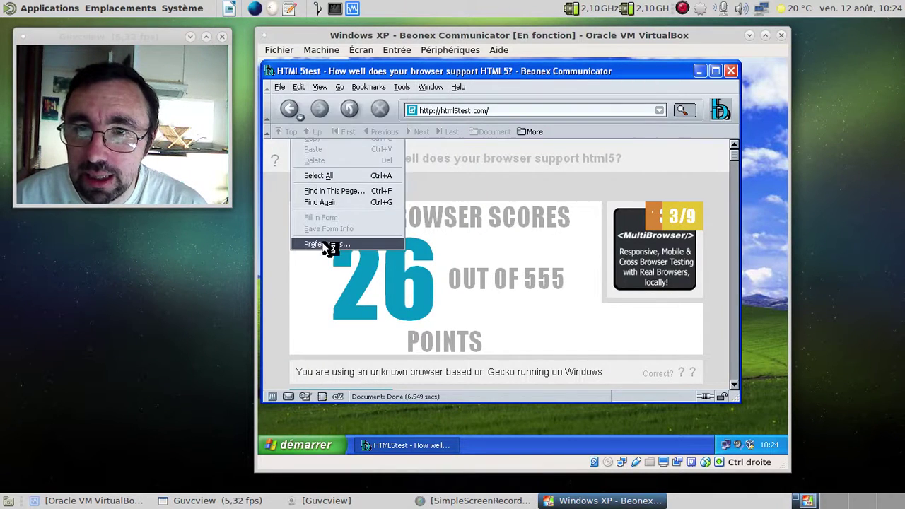
{"action": "left_click", "coordinate": [324, 245]}
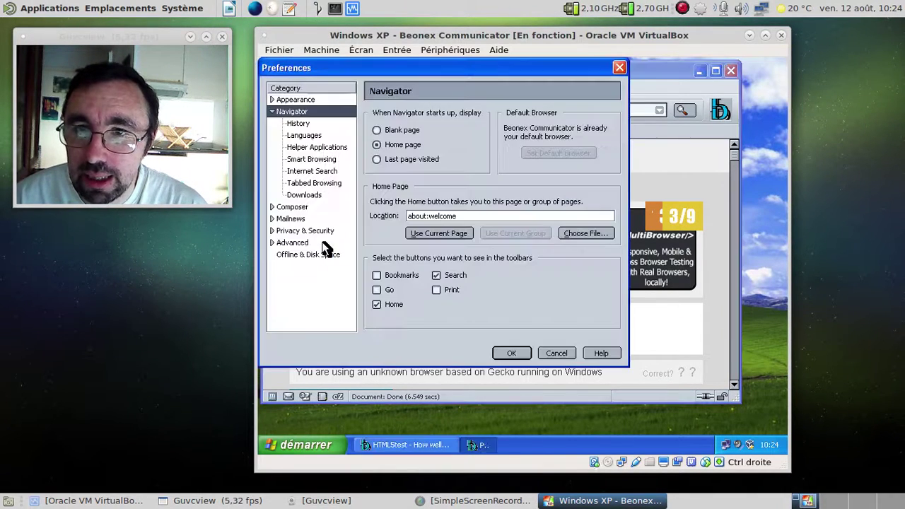
{"action": "left_click", "coordinate": [272, 100]}
{"action": "left_click", "coordinate": [299, 135]}
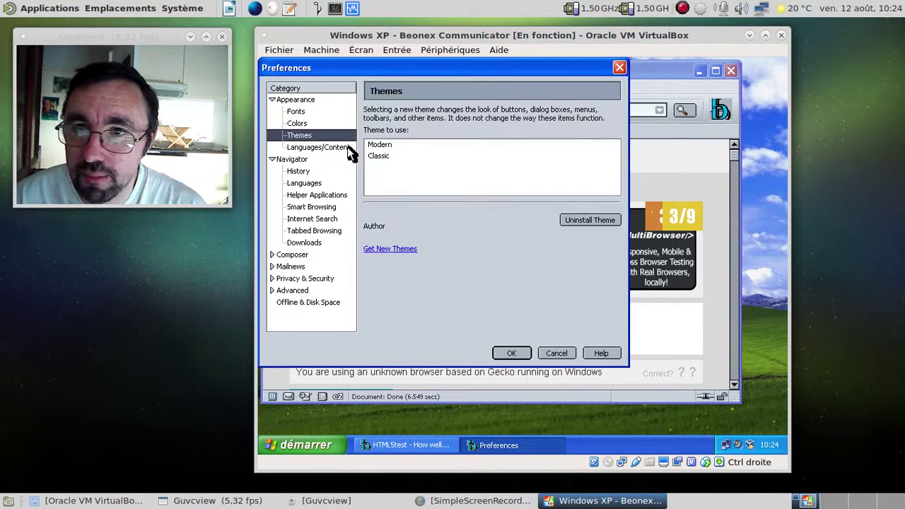
{"action": "left_click", "coordinate": [396, 155]}
{"action": "left_click", "coordinate": [511, 354]}
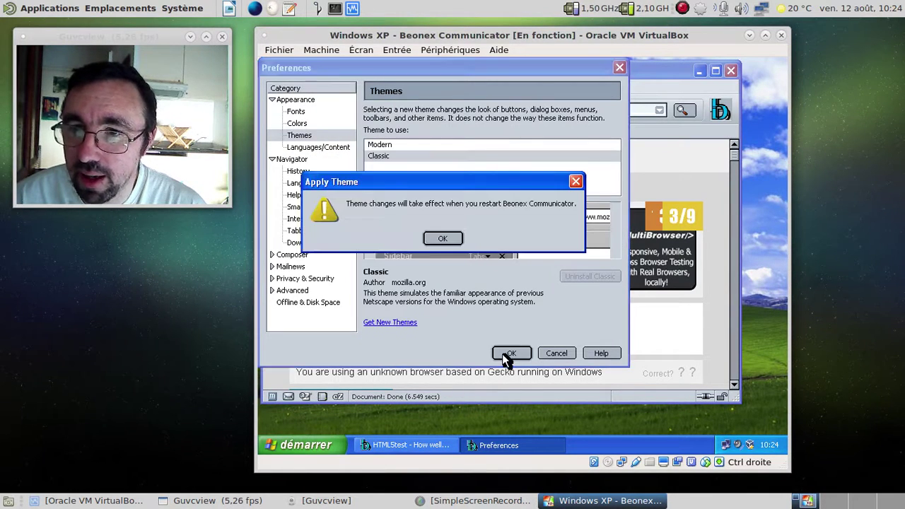
{"action": "left_click", "coordinate": [444, 238]}
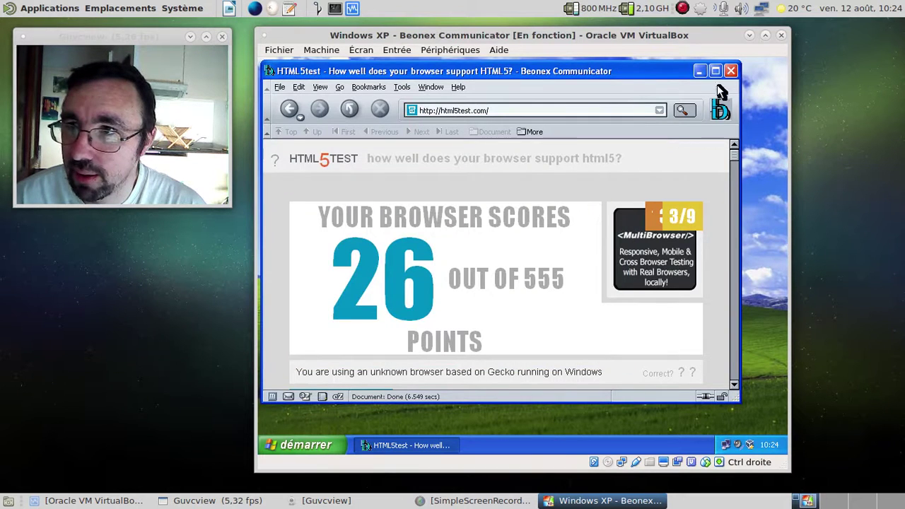
{"action": "left_click", "coordinate": [728, 72]}
{"action": "double_click", "coordinate": [299, 144]}
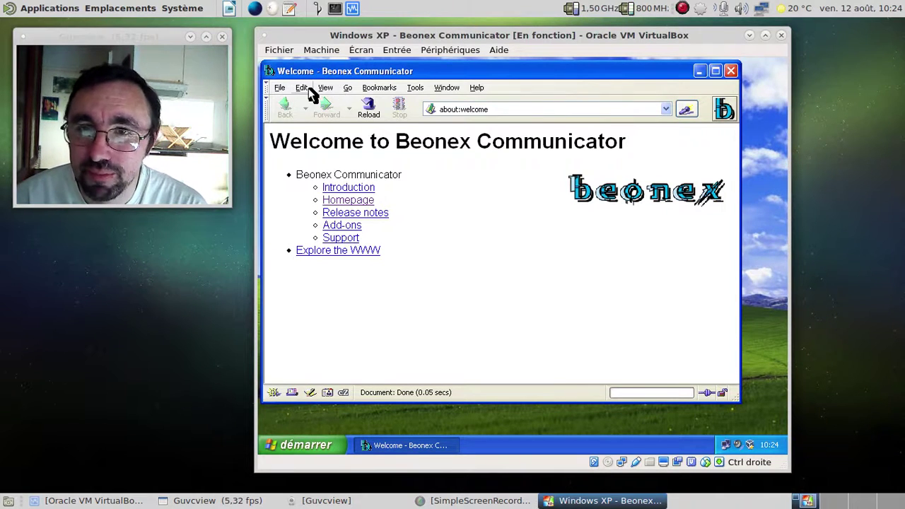
- Browse several preference categories, keeping Google as the Internet Search engine
{"action": "left_click", "coordinate": [309, 90]}
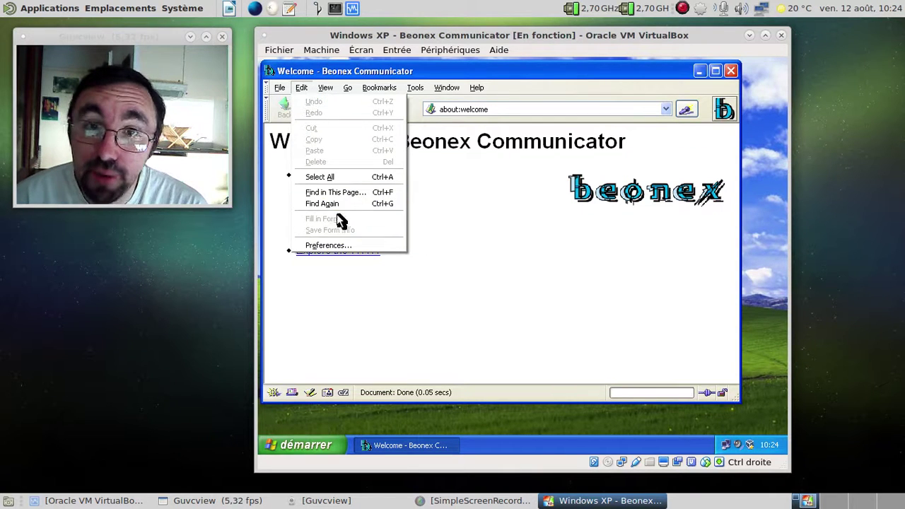
{"action": "left_click", "coordinate": [348, 246]}
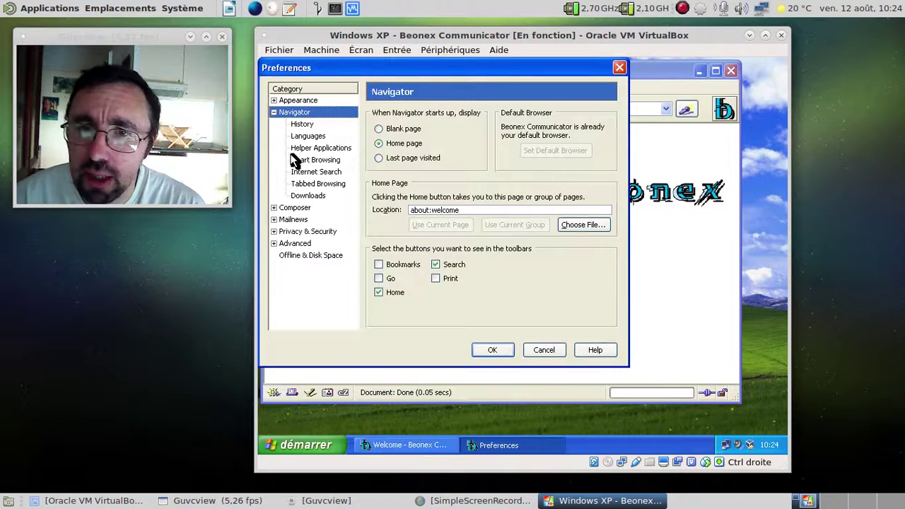
{"action": "left_click", "coordinate": [317, 124]}
{"action": "left_click", "coordinate": [316, 138]}
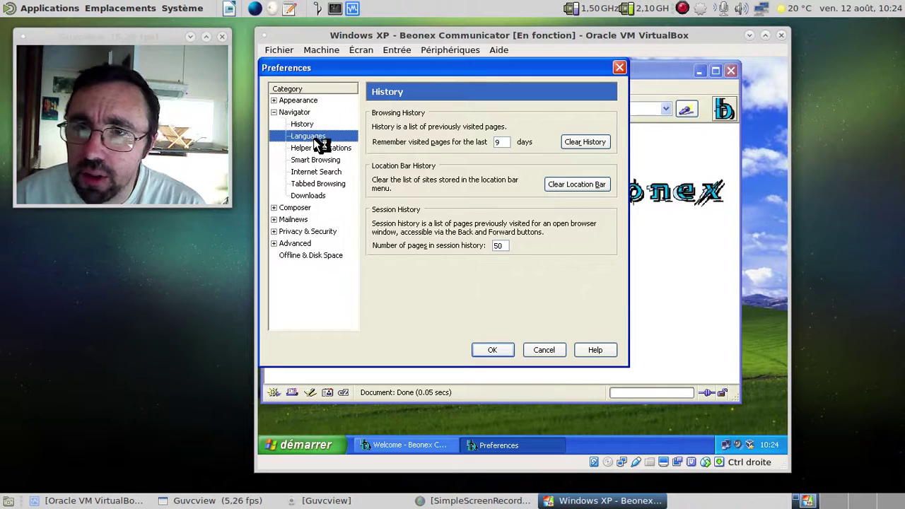
{"action": "left_click", "coordinate": [318, 147]}
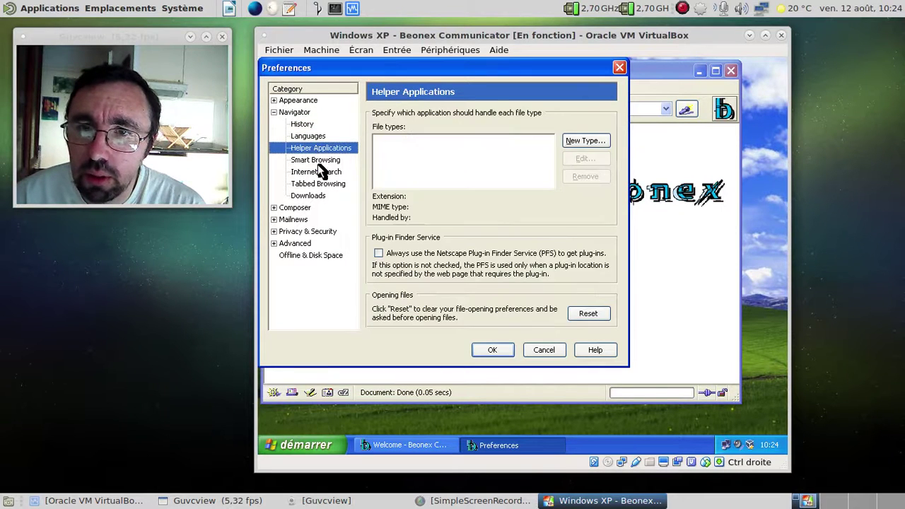
{"action": "left_click", "coordinate": [316, 160]}
{"action": "left_click", "coordinate": [317, 172]}
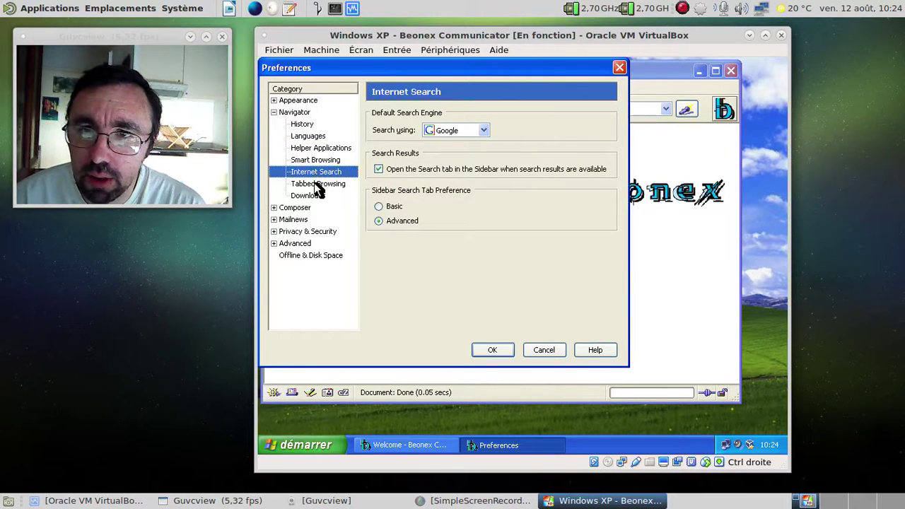
{"action": "left_click", "coordinate": [481, 133]}
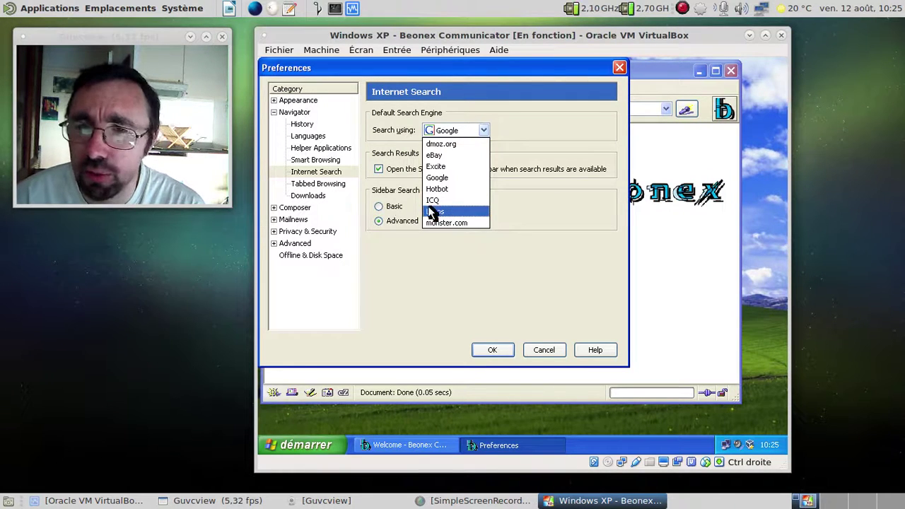
{"action": "left_click", "coordinate": [324, 192]}
{"action": "left_click", "coordinate": [322, 185]}
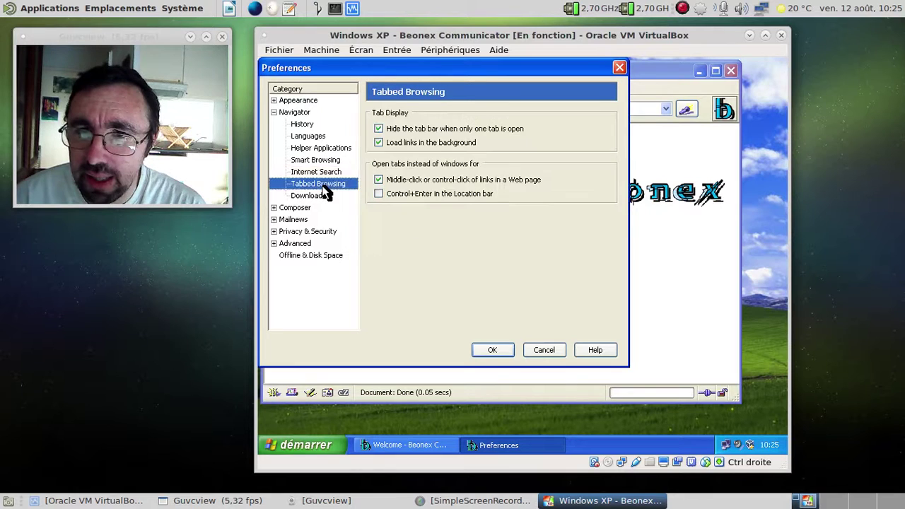
{"action": "left_click", "coordinate": [323, 192]}
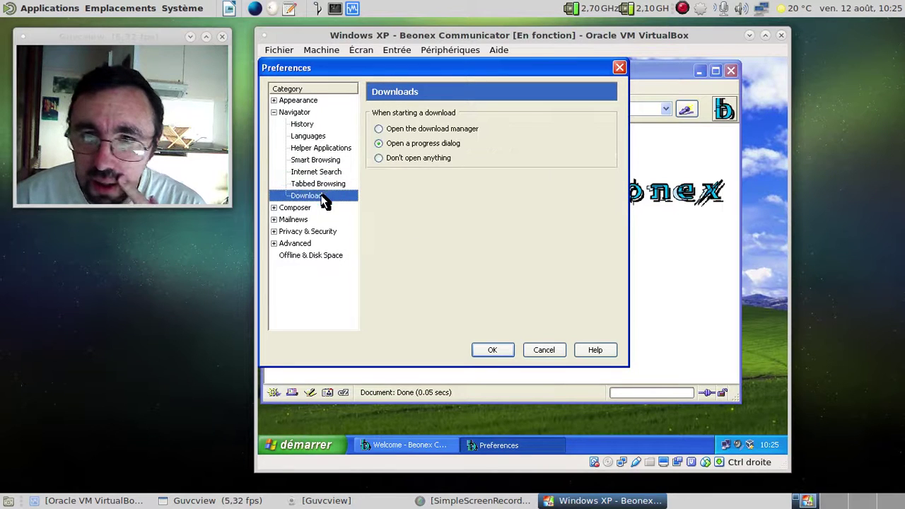
- Enable Use CSS styles in the Composer preferences and save the preferences
{"action": "left_click", "coordinate": [274, 207]}
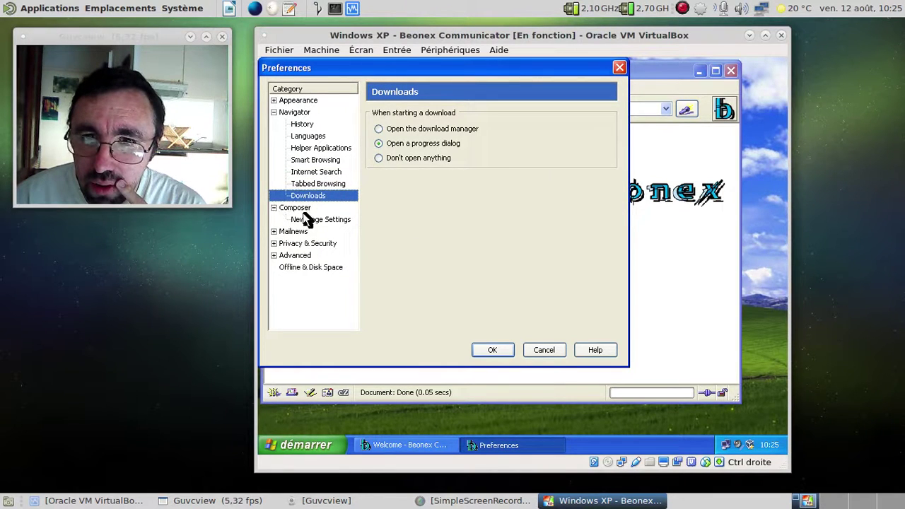
{"action": "left_click", "coordinate": [301, 209]}
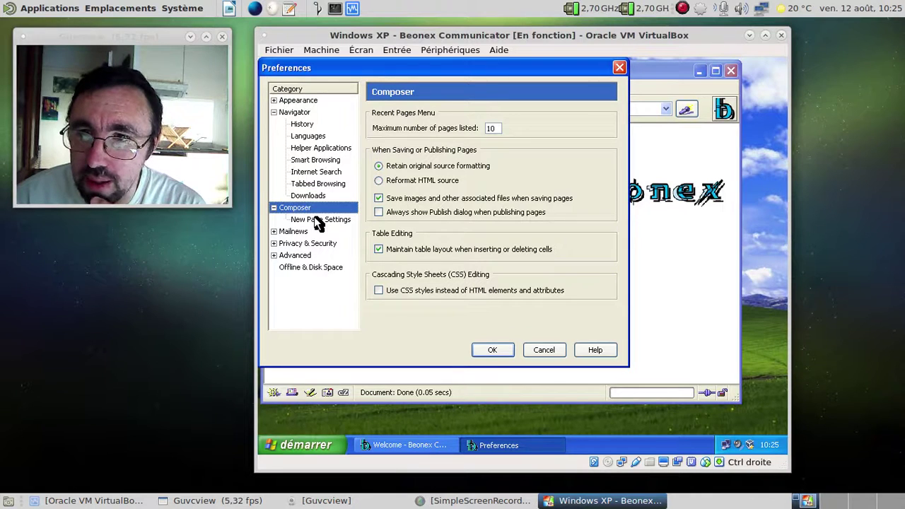
{"action": "left_click", "coordinate": [380, 199]}
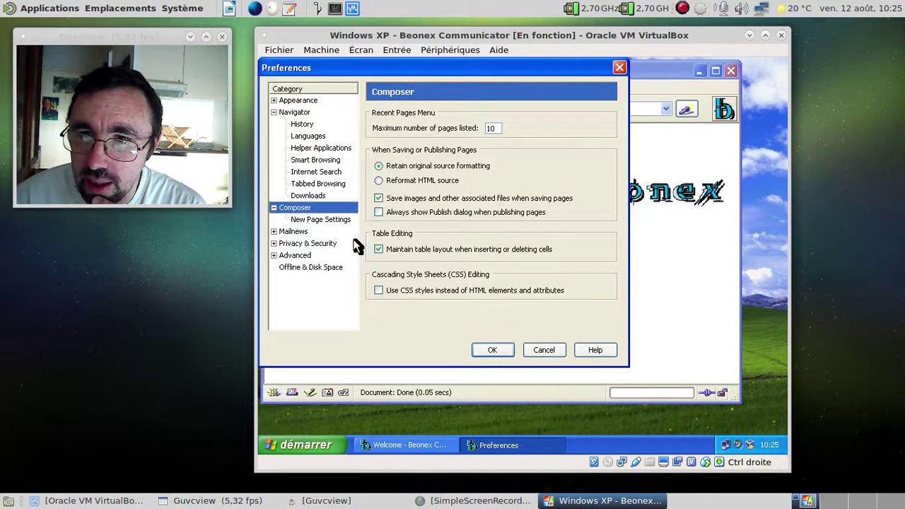
{"action": "left_click", "coordinate": [397, 291]}
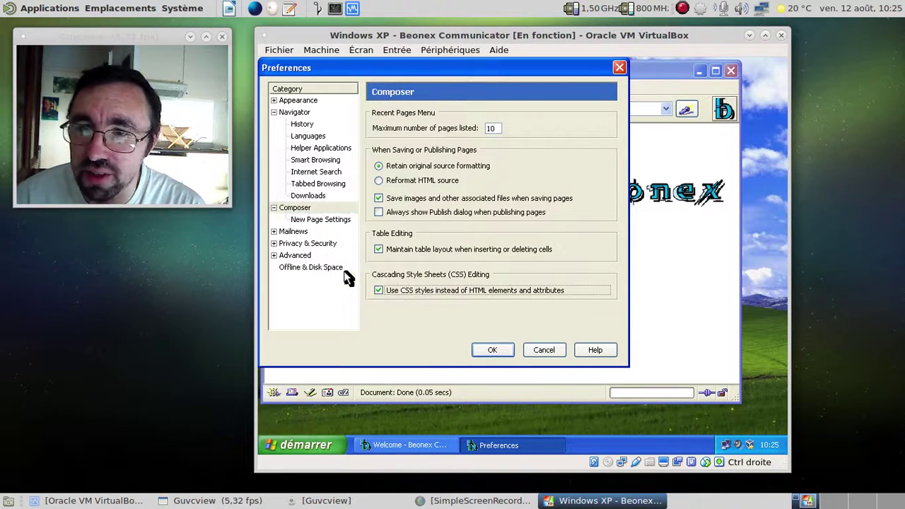
{"action": "left_click", "coordinate": [319, 220]}
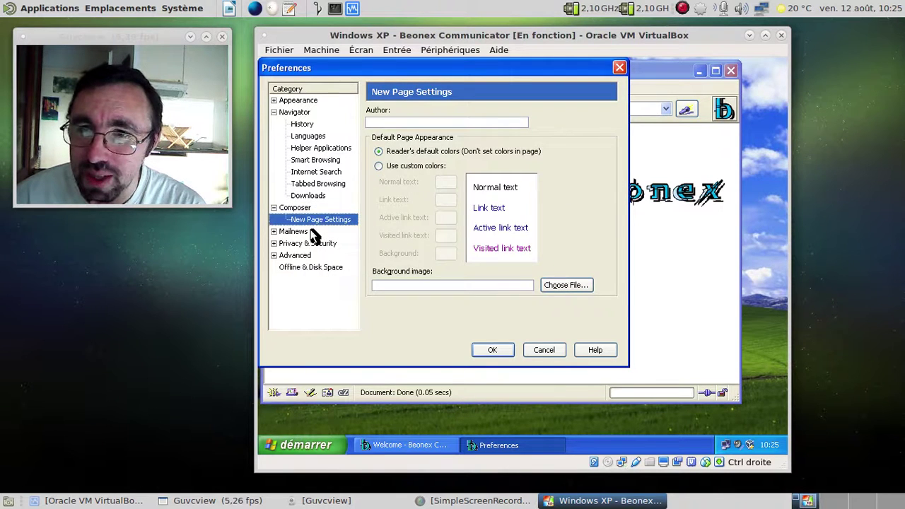
{"action": "left_click", "coordinate": [311, 235]}
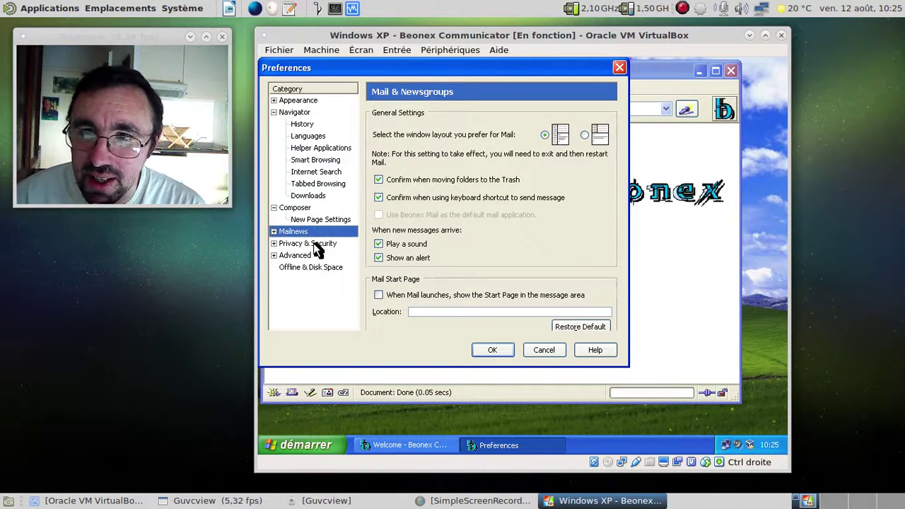
{"action": "left_click", "coordinate": [314, 243]}
{"action": "left_click", "coordinate": [501, 352]}
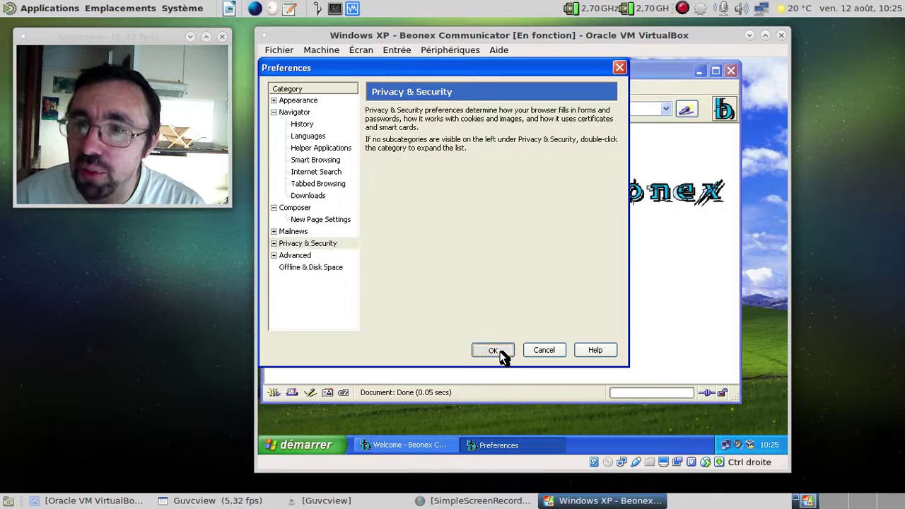
- Start a new Composer page with the sentence 'Une page web en cours de création avec Beonex Communicator.'
{"action": "left_click", "coordinate": [309, 392]}
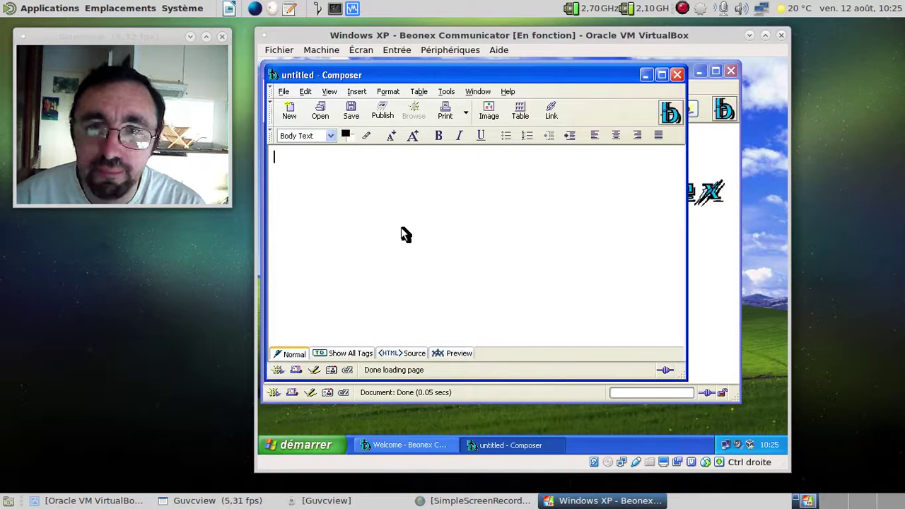
{"action": "type", "text": "Une"}
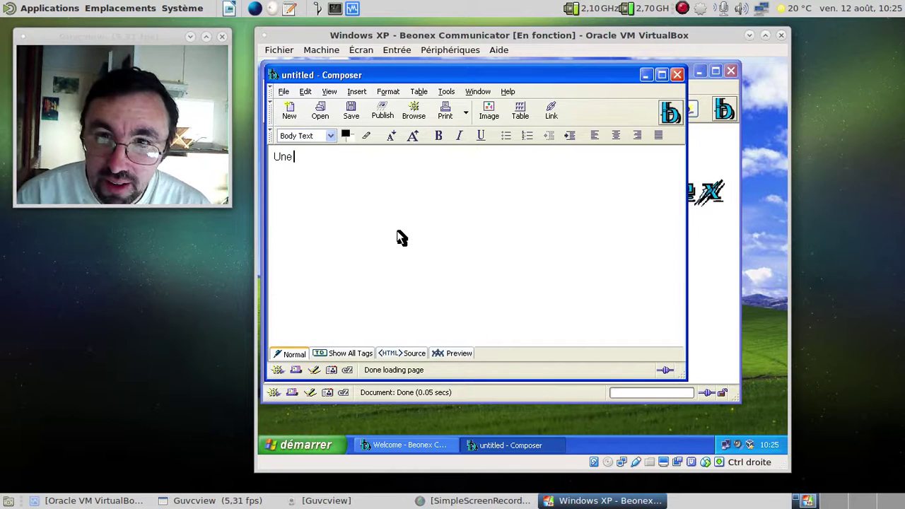
{"action": "type", "text": " page web"}
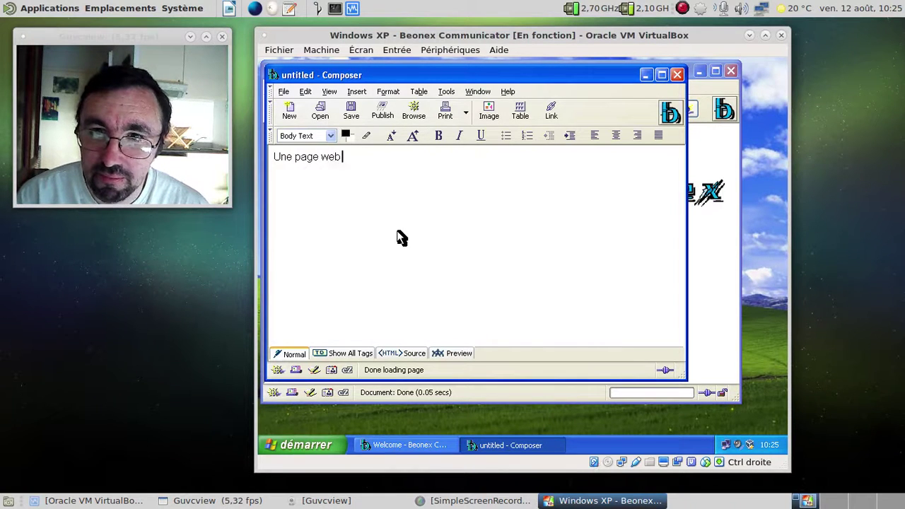
{"action": "type", "text": " en cours de créat"}
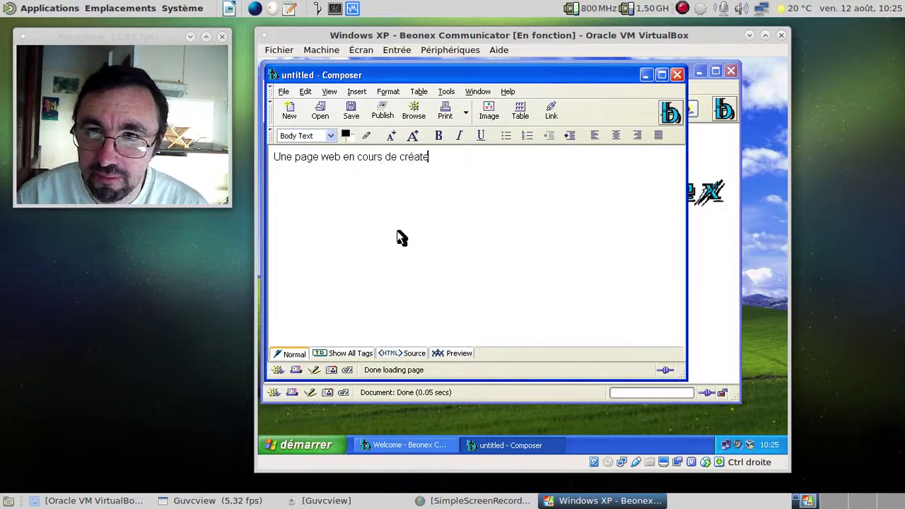
{"action": "type", "text": "ion avec"}
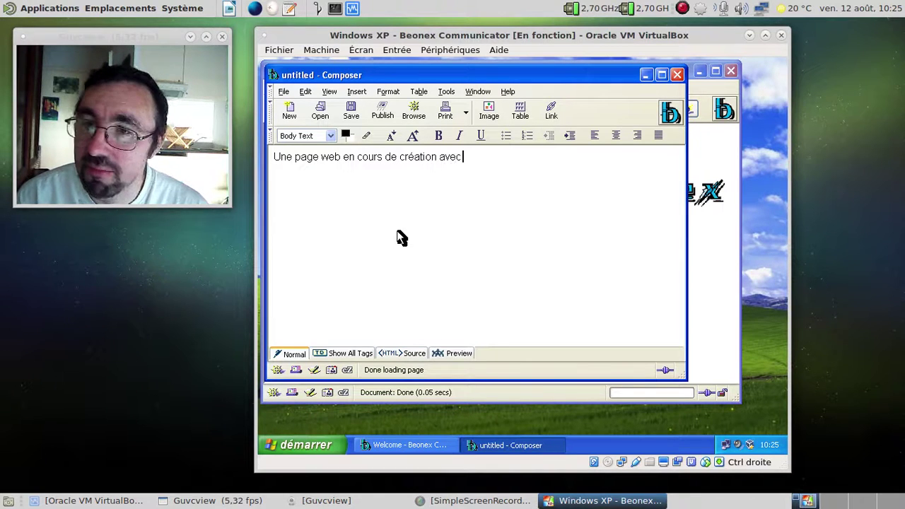
{"action": "type", "text": " Beonex Comm"}
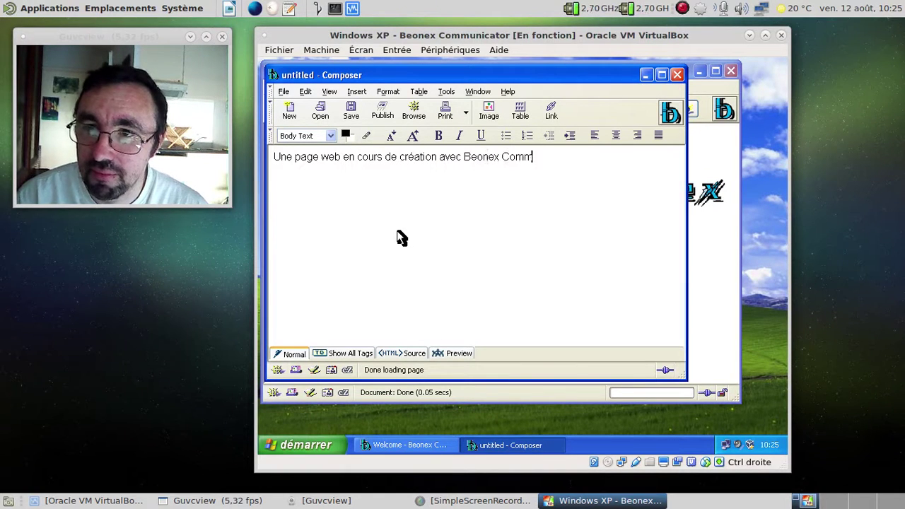
{"action": "type", "text": "unicator"}
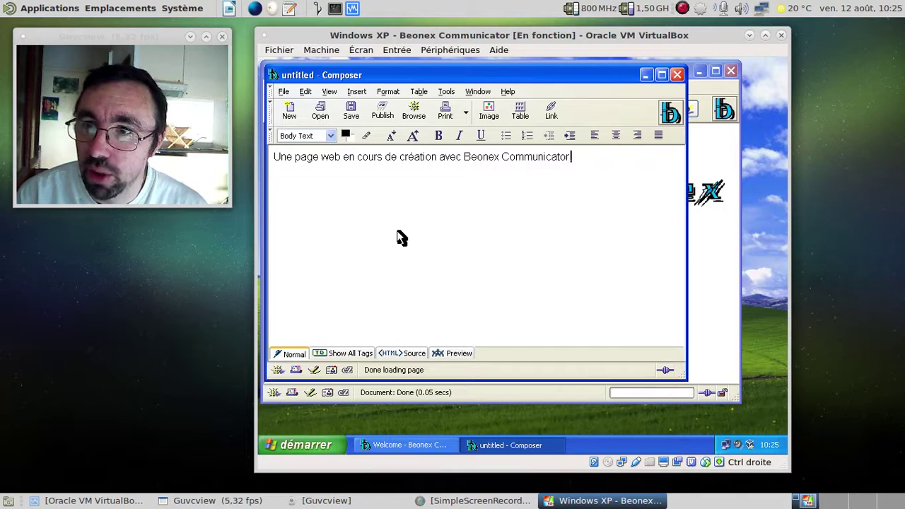
{"action": "type", "text": "."}
{"action": "key", "text": "Return"}
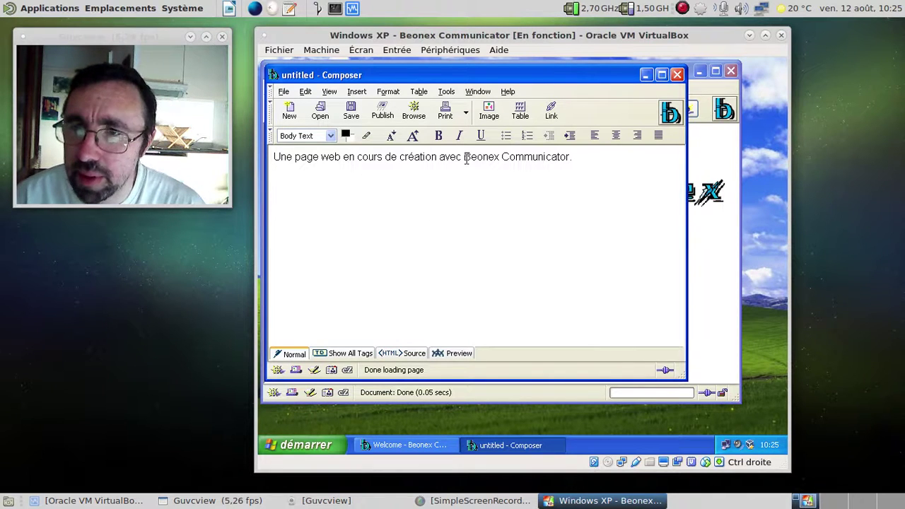
- Make 'Beonex Communicator' bold italic and insert a 2x2 table on a new line below
{"action": "left_click_drag", "start_coordinate": [464, 156], "coordinate": [570, 157]}
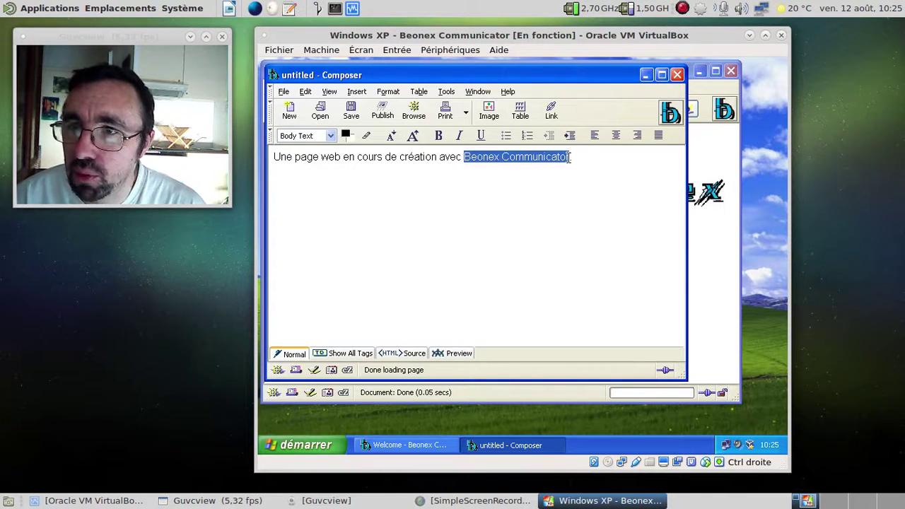
{"action": "left_click", "coordinate": [438, 135]}
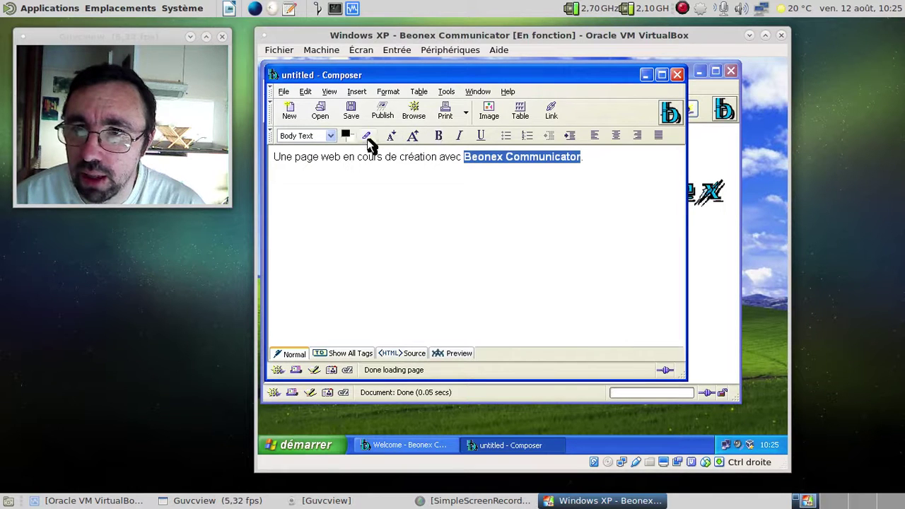
{"action": "left_click", "coordinate": [459, 135]}
{"action": "left_click", "coordinate": [596, 168]}
{"action": "key", "text": "Return"}
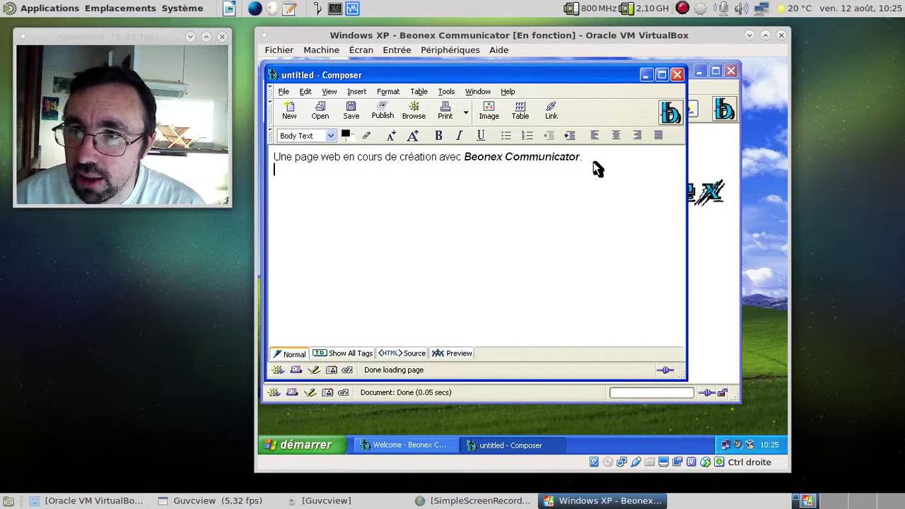
{"action": "left_click", "coordinate": [527, 113]}
{"action": "left_click", "coordinate": [349, 240]}
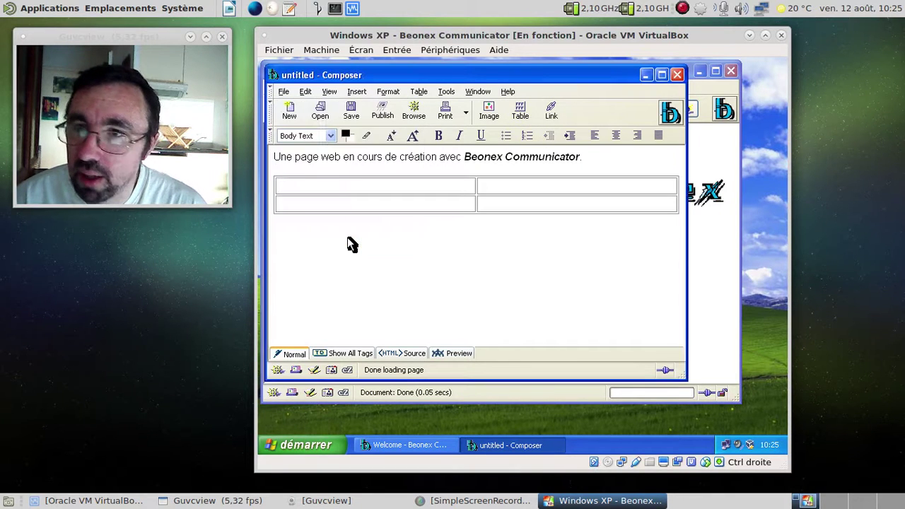
{"action": "left_click", "coordinate": [409, 354]}
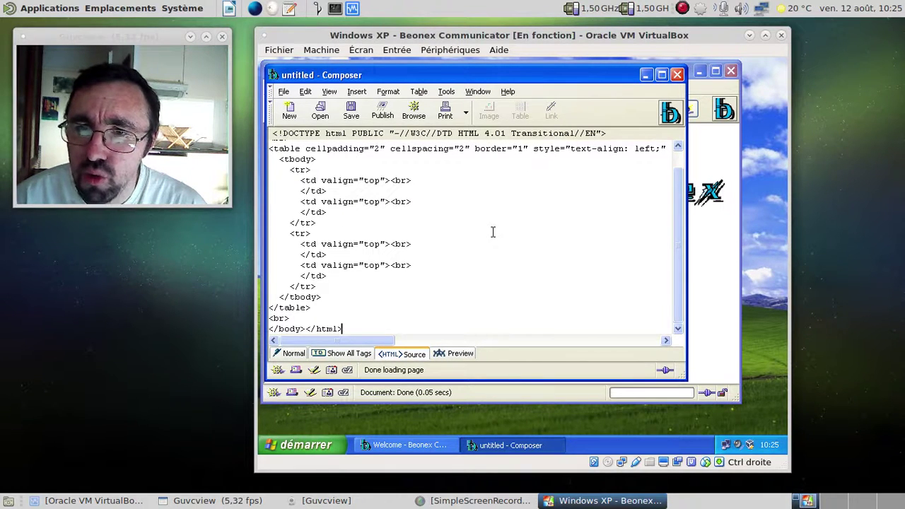
{"action": "scroll", "coordinate": [494, 232], "scroll_direction": "up", "scroll_amount": 1}
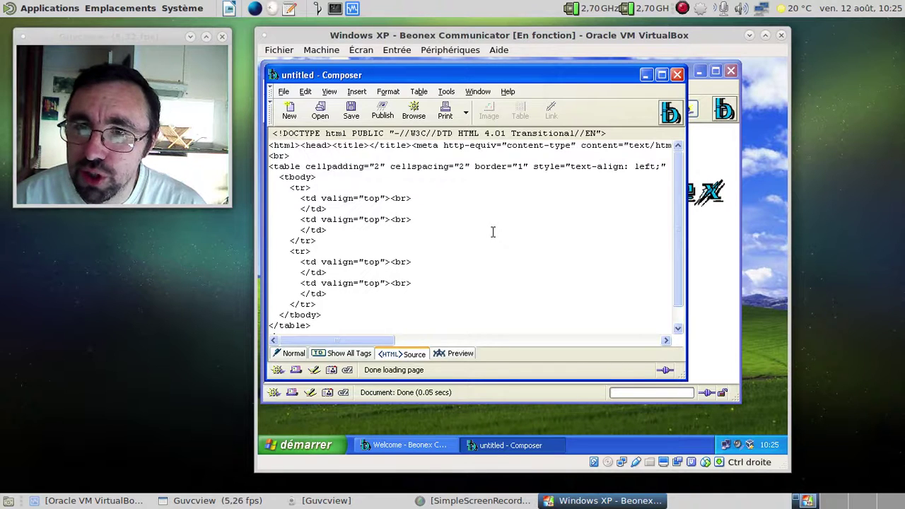
{"action": "left_click_drag", "start_coordinate": [384, 340], "coordinate": [302, 349]}
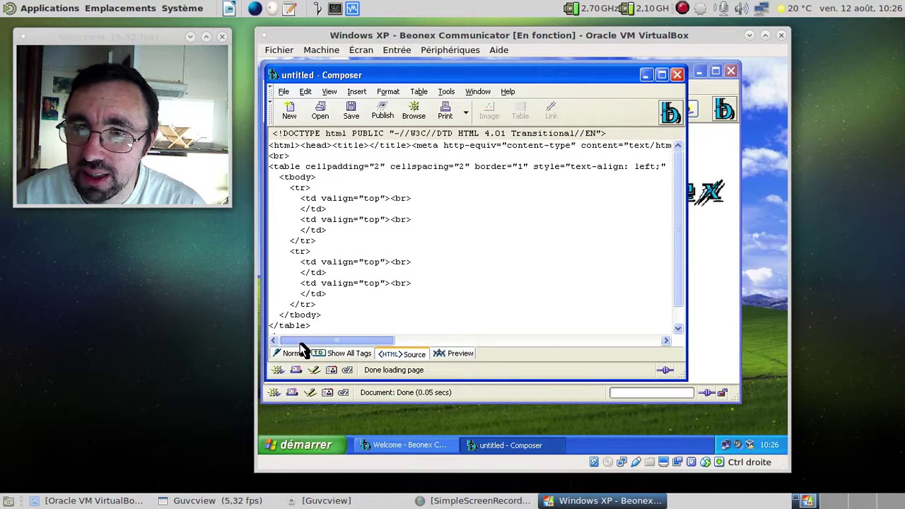
{"action": "left_click", "coordinate": [328, 355]}
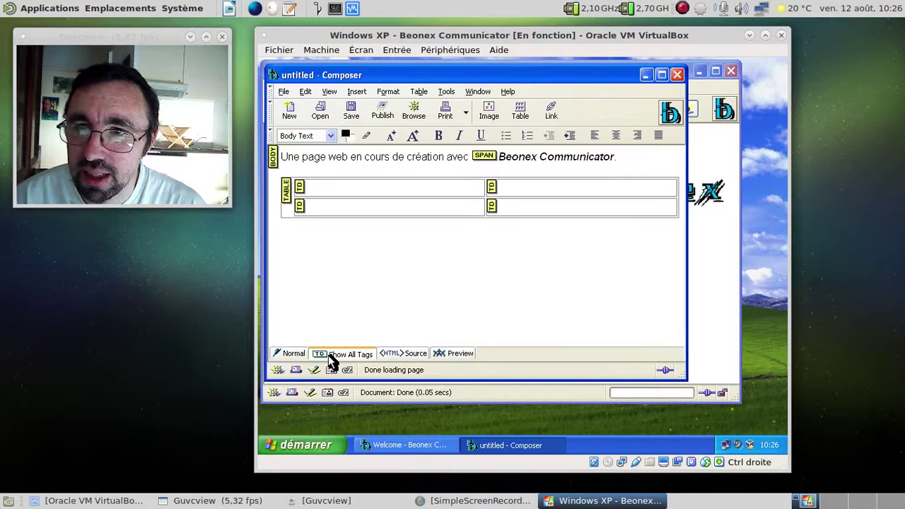
{"action": "left_click", "coordinate": [295, 355]}
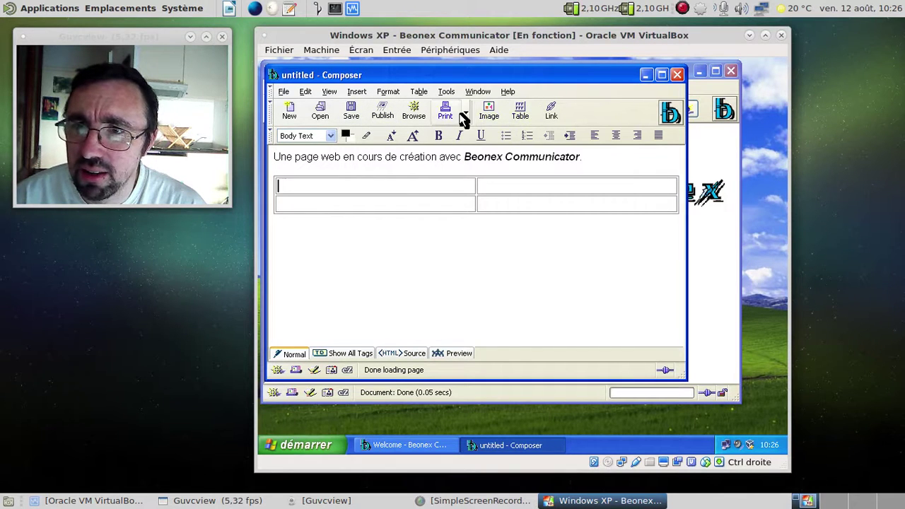
{"action": "left_click", "coordinate": [401, 353]}
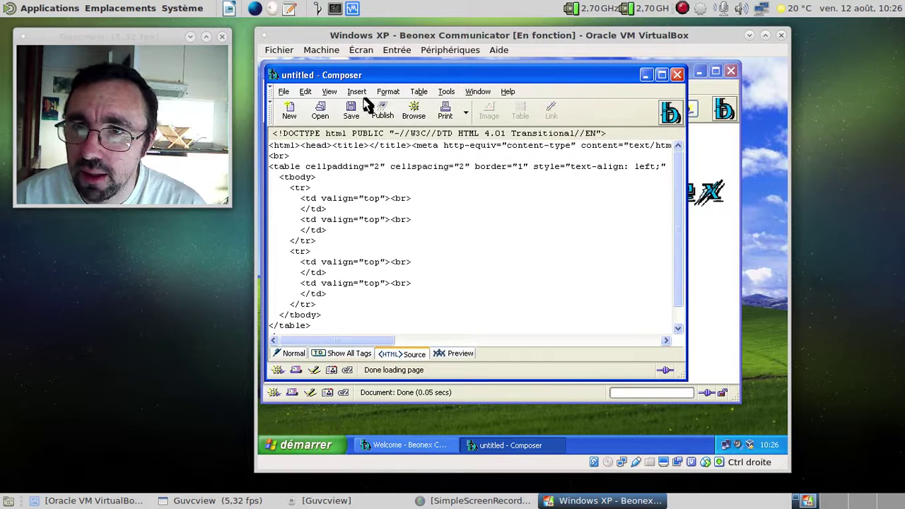
{"action": "left_click", "coordinate": [328, 92]}
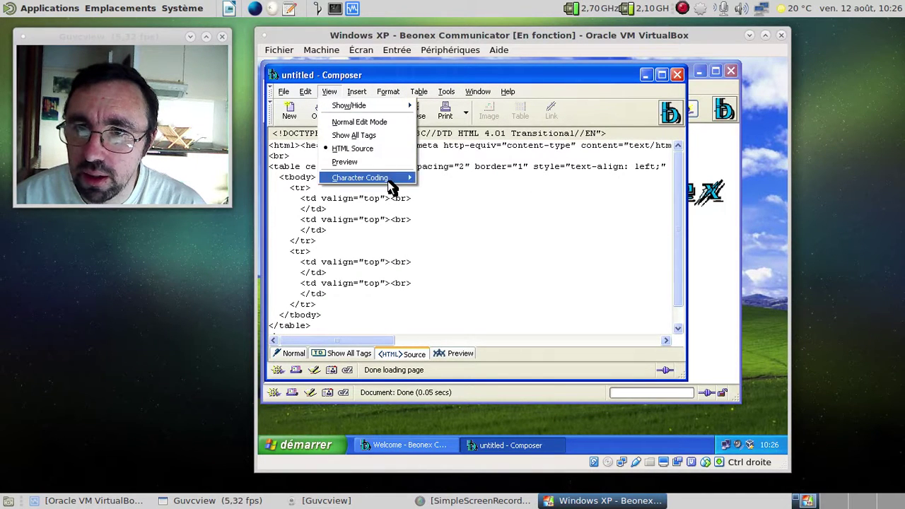
{"action": "mouse_move", "coordinate": [391, 109]}
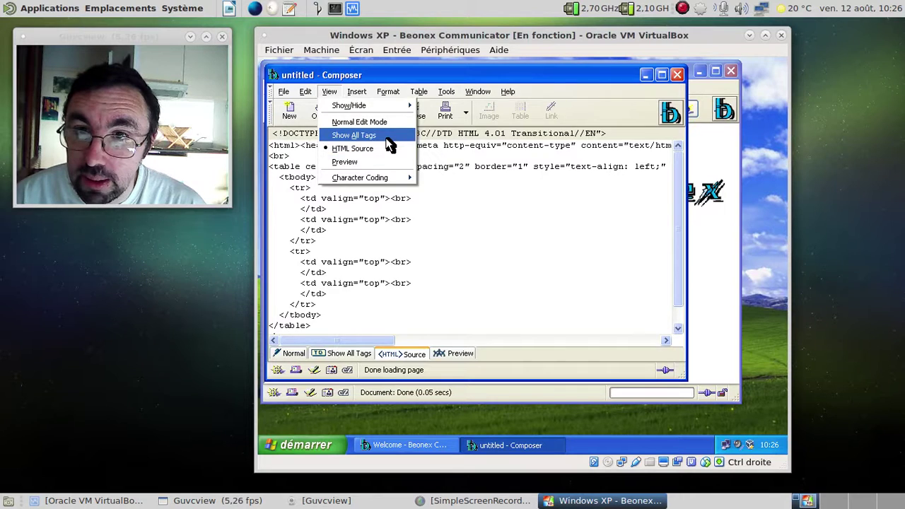
{"action": "left_click", "coordinate": [390, 136]}
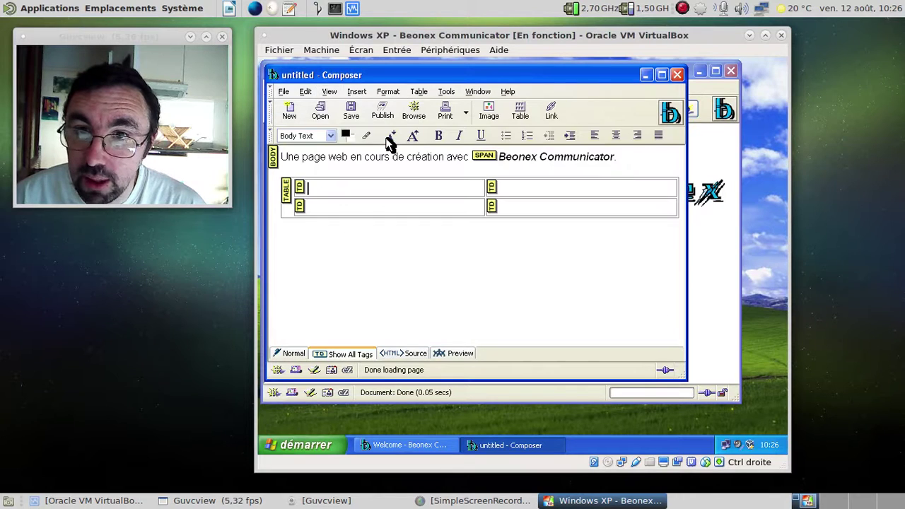
{"action": "left_click", "coordinate": [396, 354]}
{"action": "left_click", "coordinate": [450, 355]}
{"action": "left_click", "coordinate": [419, 357]}
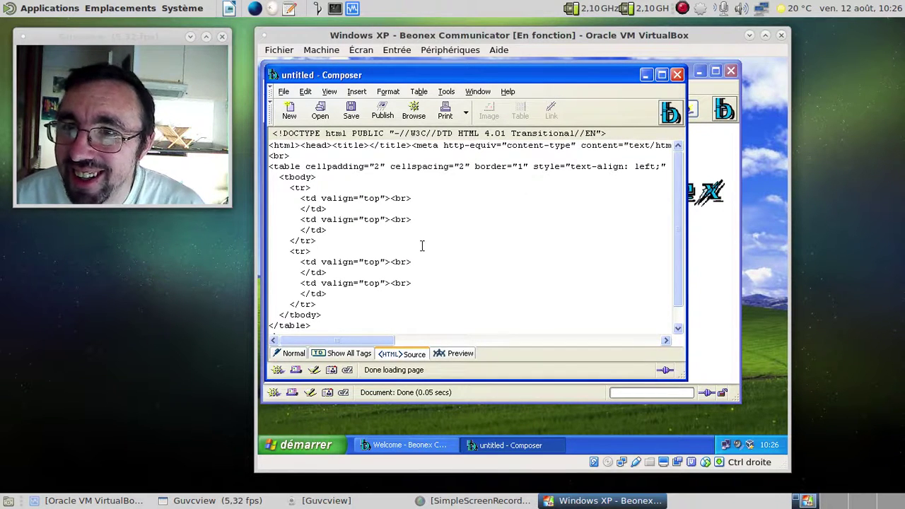
{"action": "left_click", "coordinate": [458, 340]}
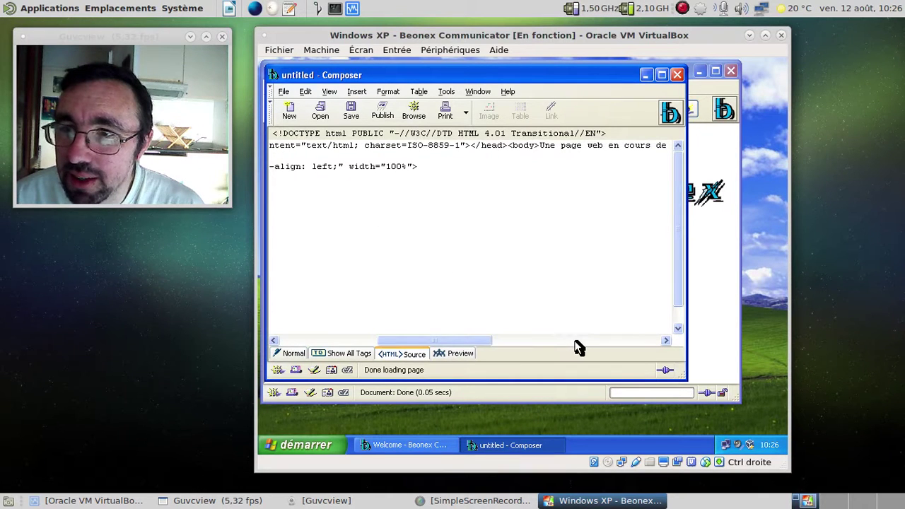
{"action": "left_click_drag", "start_coordinate": [465, 341], "coordinate": [348, 348]}
{"action": "left_click", "coordinate": [296, 355]}
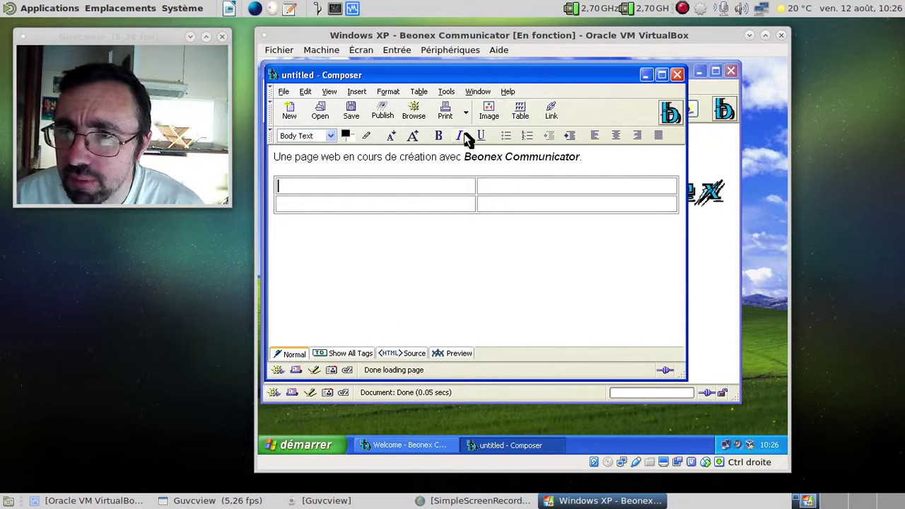
{"action": "left_click", "coordinate": [429, 263]}
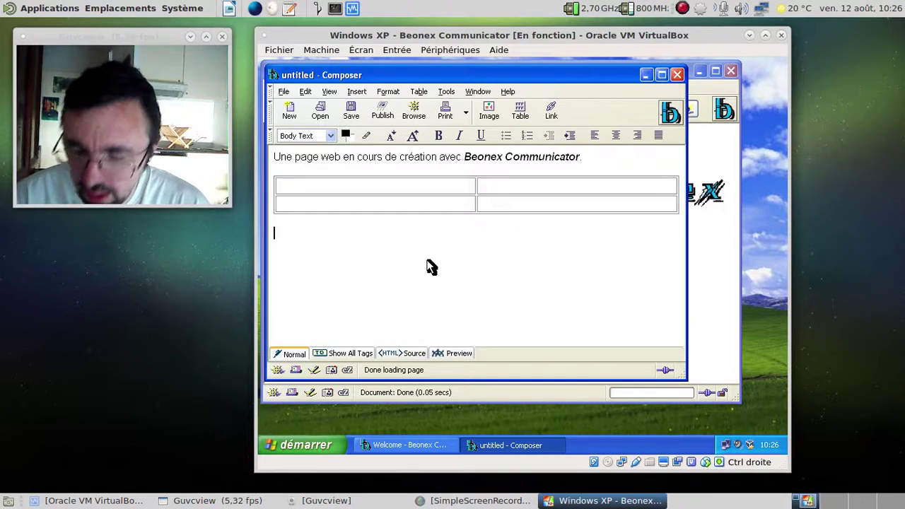
{"action": "left_click", "coordinate": [387, 117]}
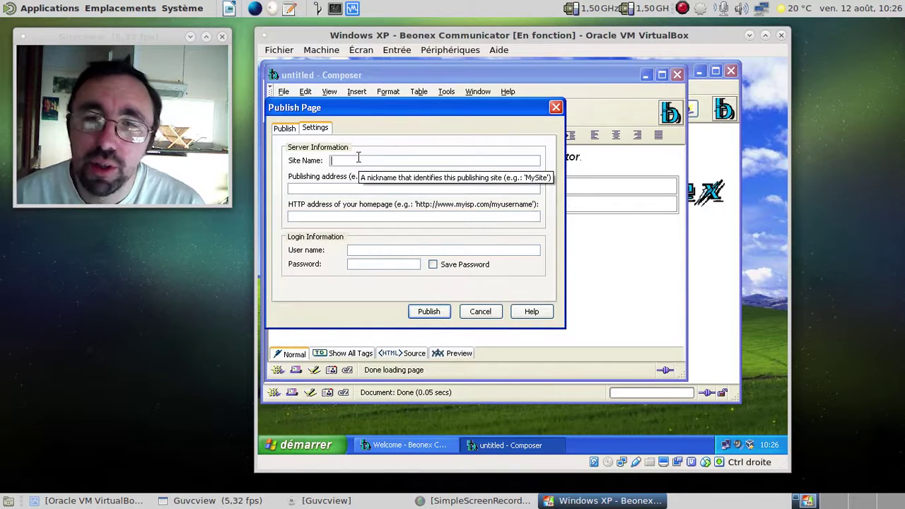
{"action": "left_click", "coordinate": [280, 130]}
{"action": "left_click", "coordinate": [414, 235]}
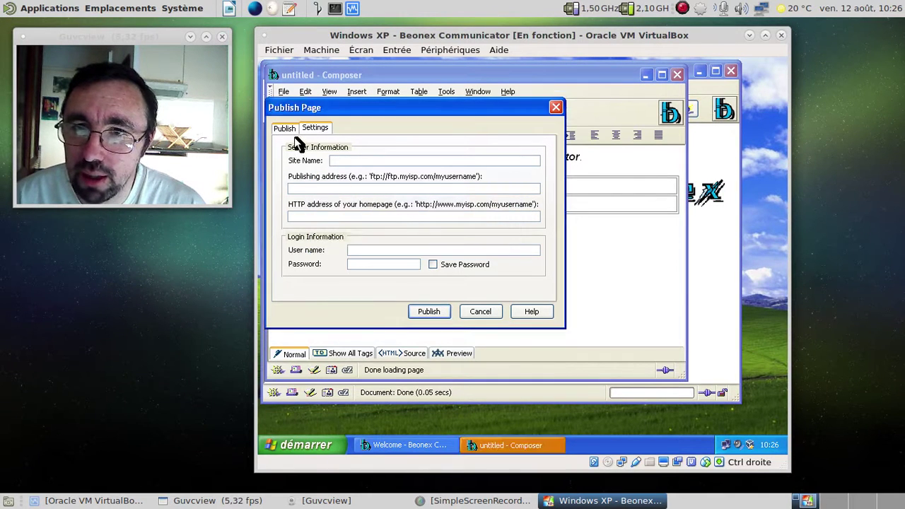
{"action": "left_click", "coordinate": [283, 130]}
{"action": "left_click", "coordinate": [415, 234]}
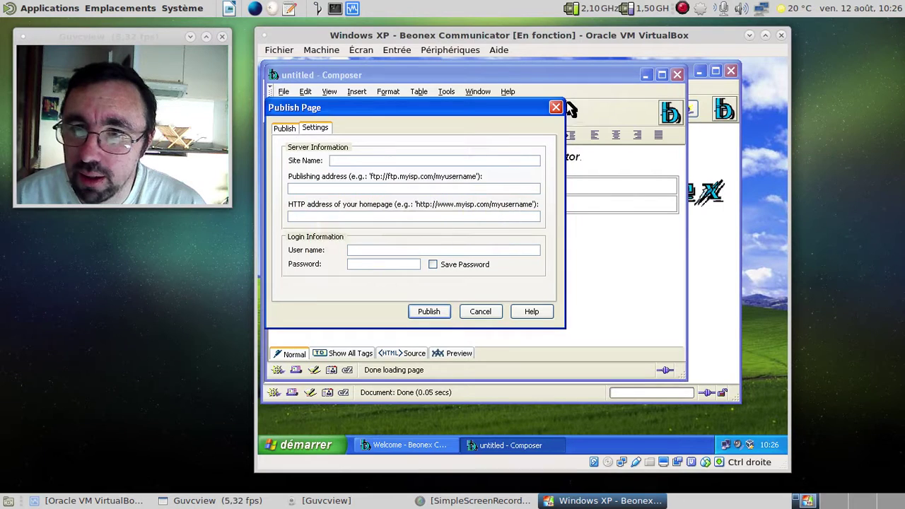
{"action": "left_click", "coordinate": [557, 107]}
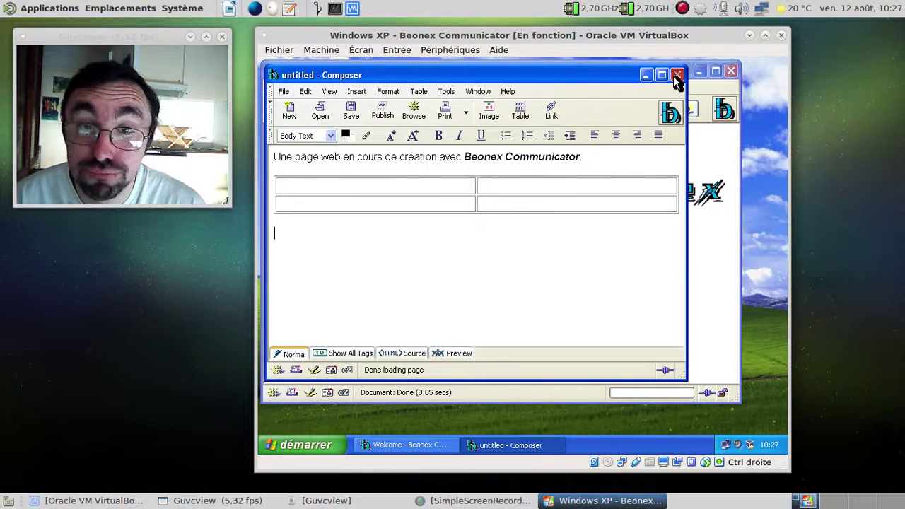
{"action": "left_click", "coordinate": [677, 74]}
- Discard the unsaved Composer page and load gmail.com in the browser
{"action": "left_click", "coordinate": [464, 246]}
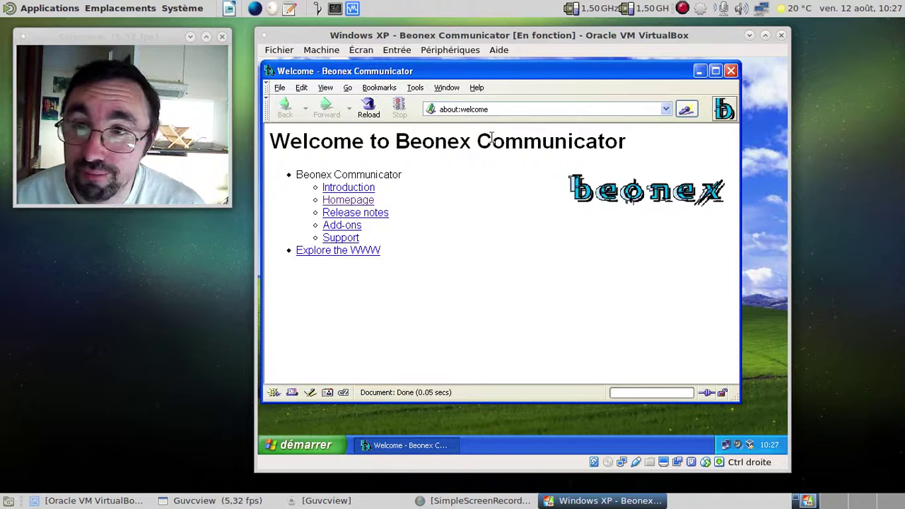
{"action": "left_click", "coordinate": [496, 108]}
{"action": "type", "text": "gmail.com"}
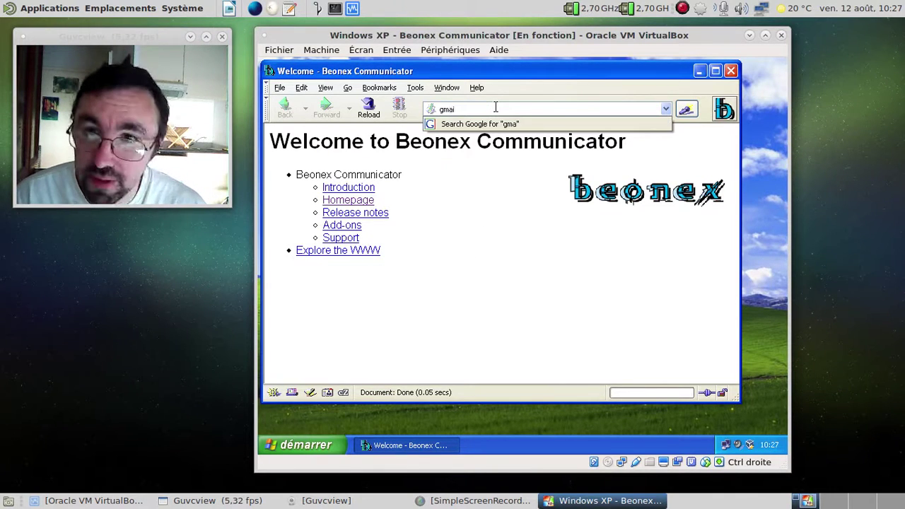
{"action": "key", "text": "Return"}
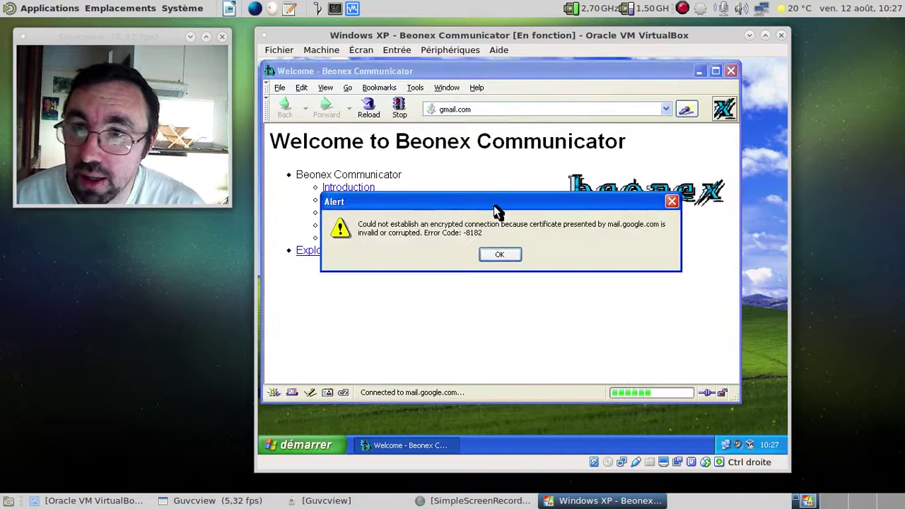
- Dismiss the certificate and encryption alerts, then open Mail to set up a new account
{"action": "left_click", "coordinate": [506, 257]}
{"action": "left_click", "coordinate": [506, 256]}
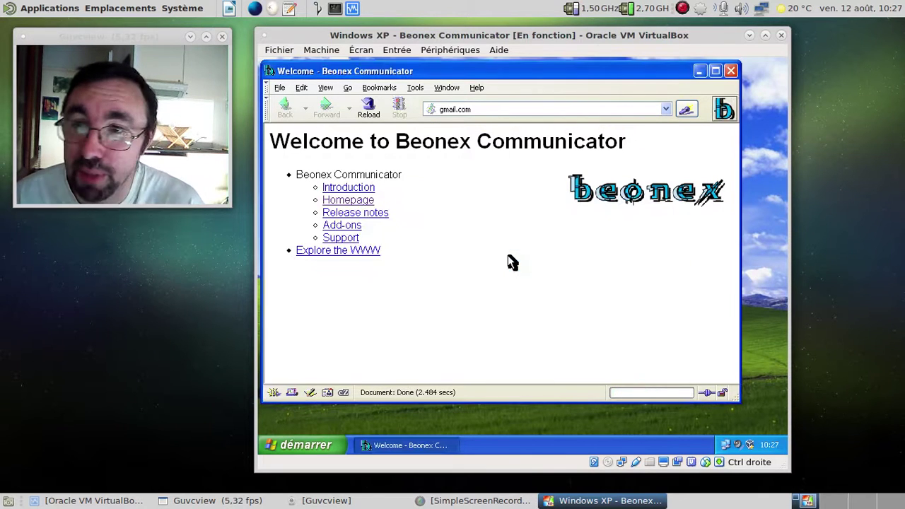
{"action": "left_click", "coordinate": [476, 109]}
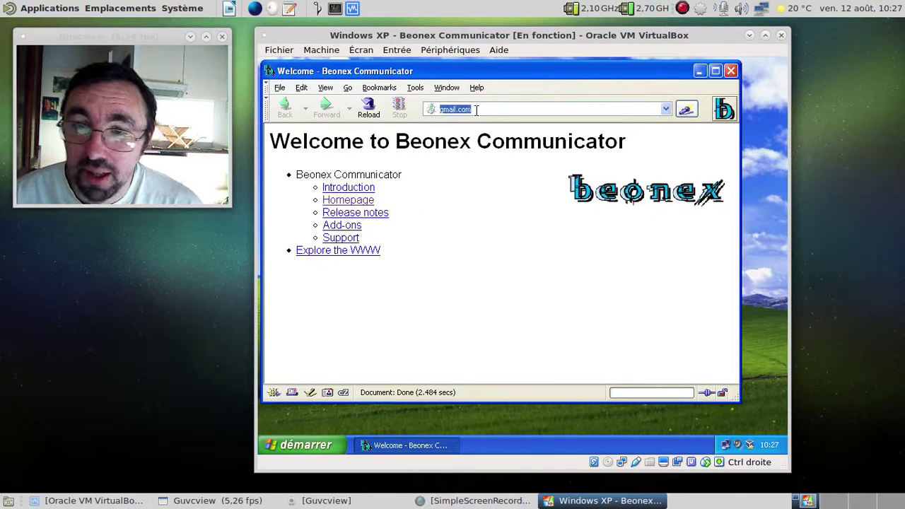
{"action": "left_click", "coordinate": [292, 392]}
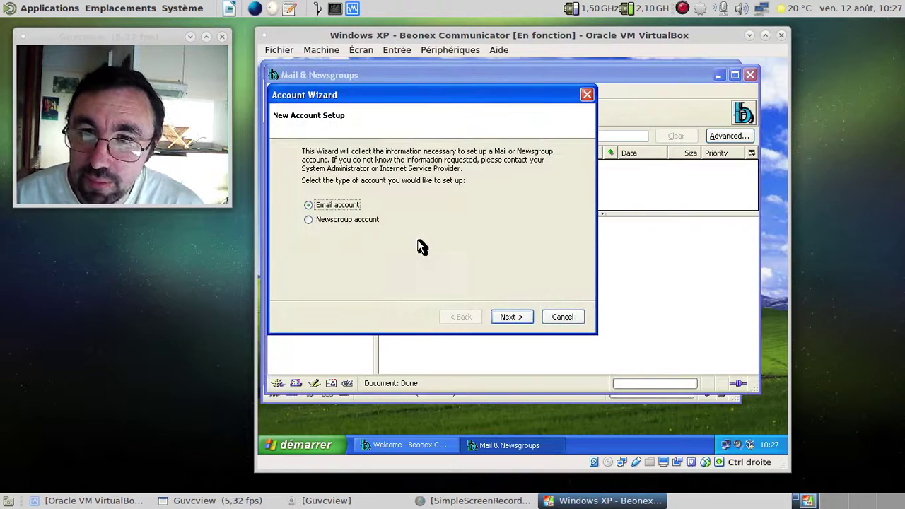
- Enter the user's full name and e-mail address on the Identity page, then continue
{"action": "left_click", "coordinate": [512, 319]}
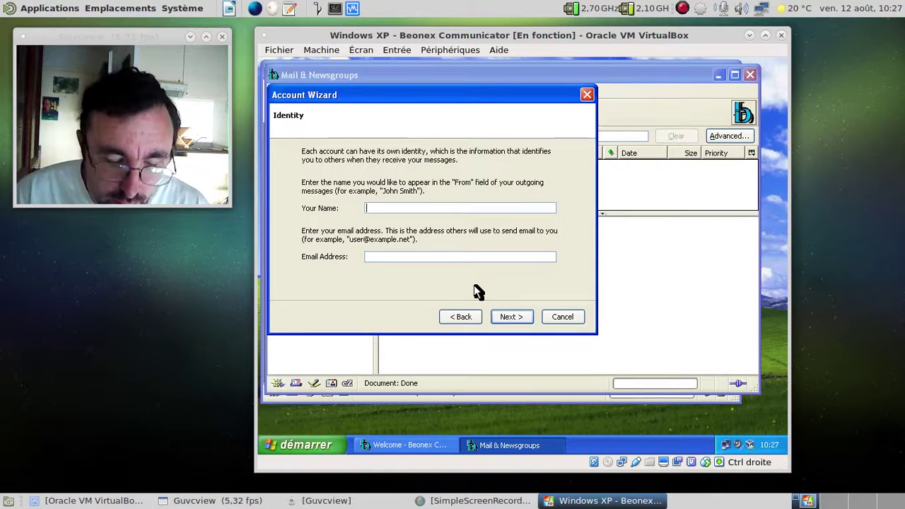
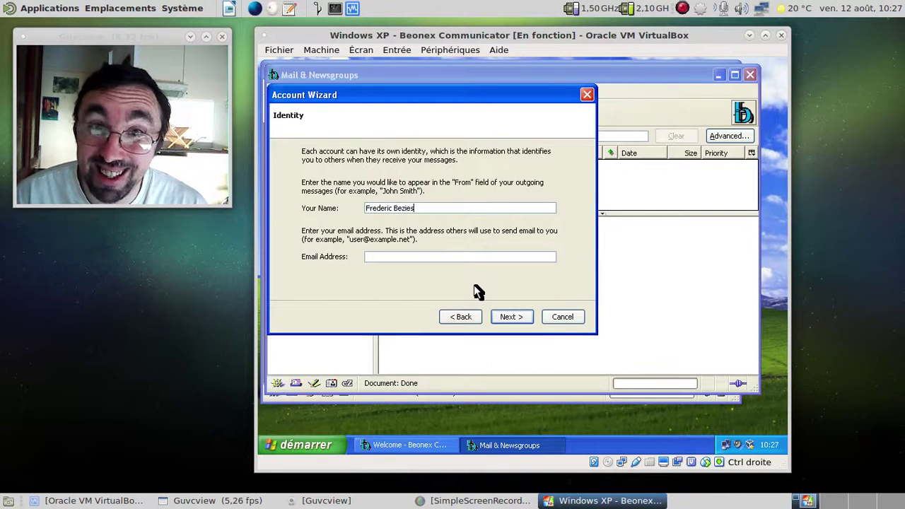
{"action": "key", "text": "Tab"}
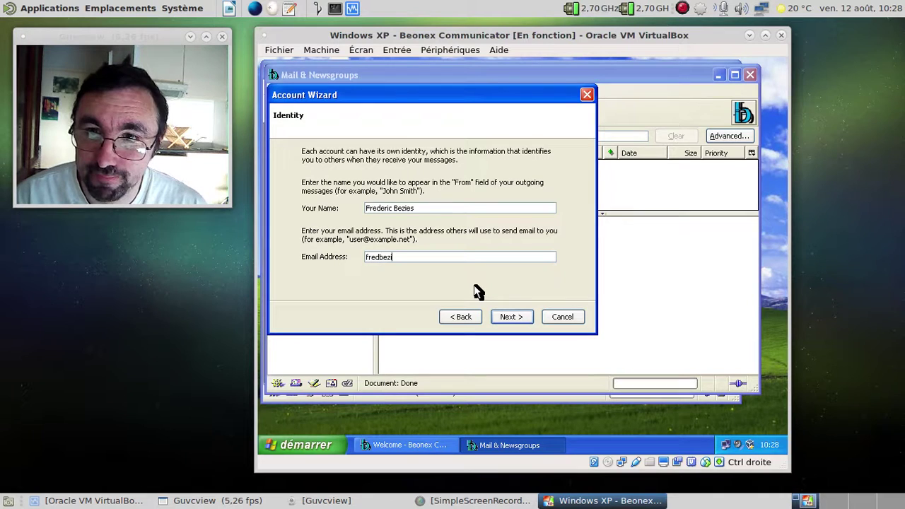
{"action": "key", "text": "BackSpace"}
{"action": "key", "text": "BackSpace"}
{"action": "key", "text": "BackSpace"}
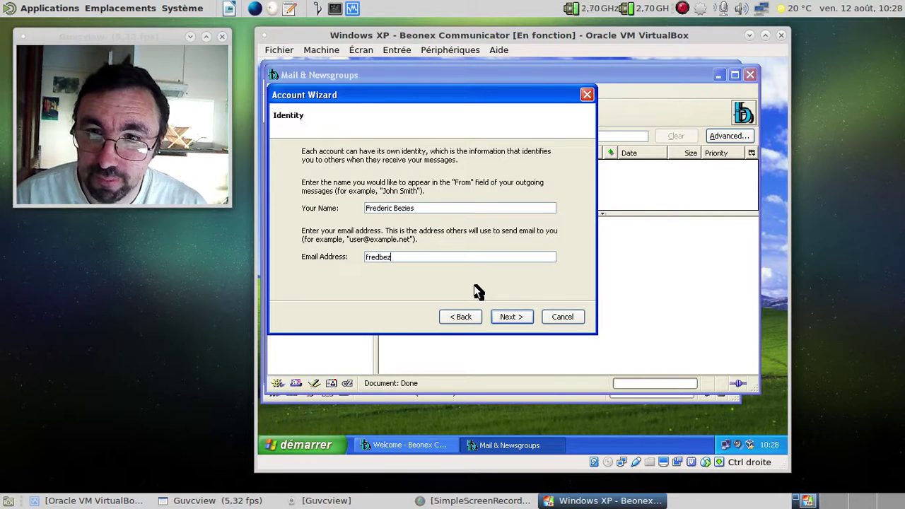
{"action": "key", "text": "BackSpace"}
{"action": "key", "text": "BackSpace"}
{"action": "key", "text": "BackSpace"}
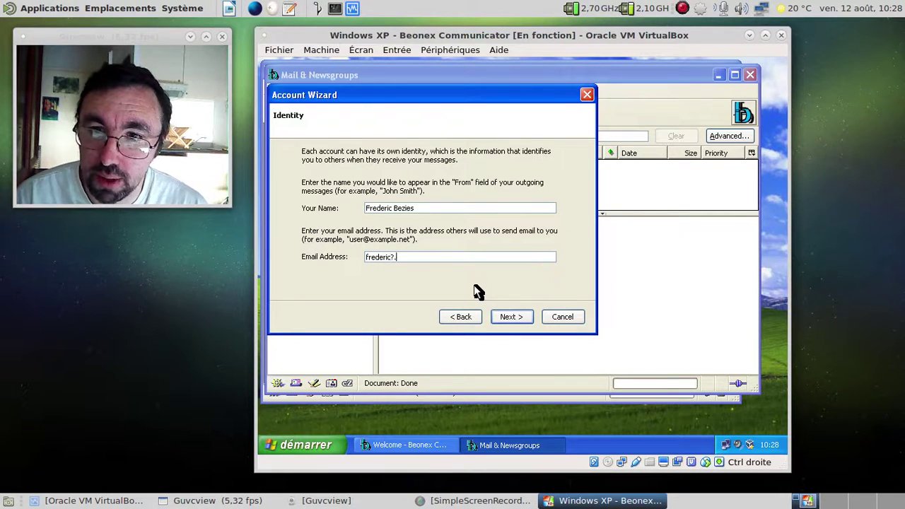
{"action": "key", "text": "BackSpace"}
{"action": "key", "text": "BackSpace"}
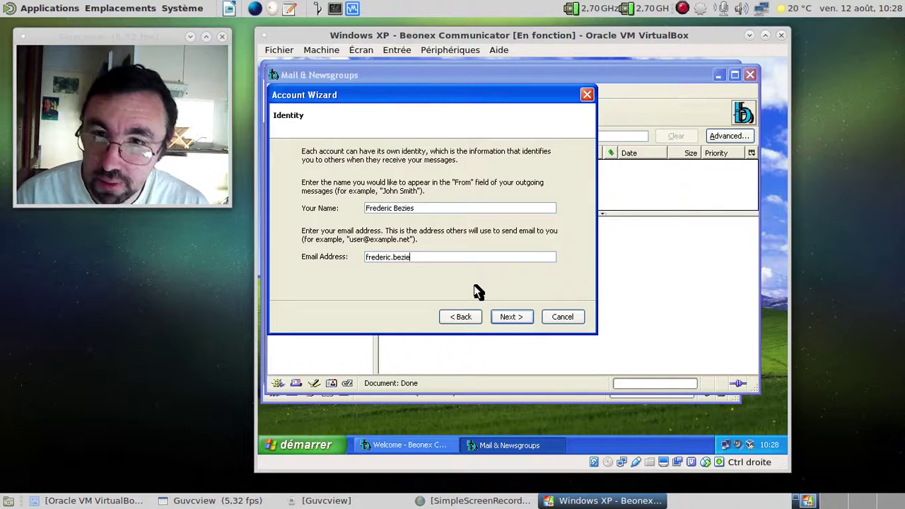
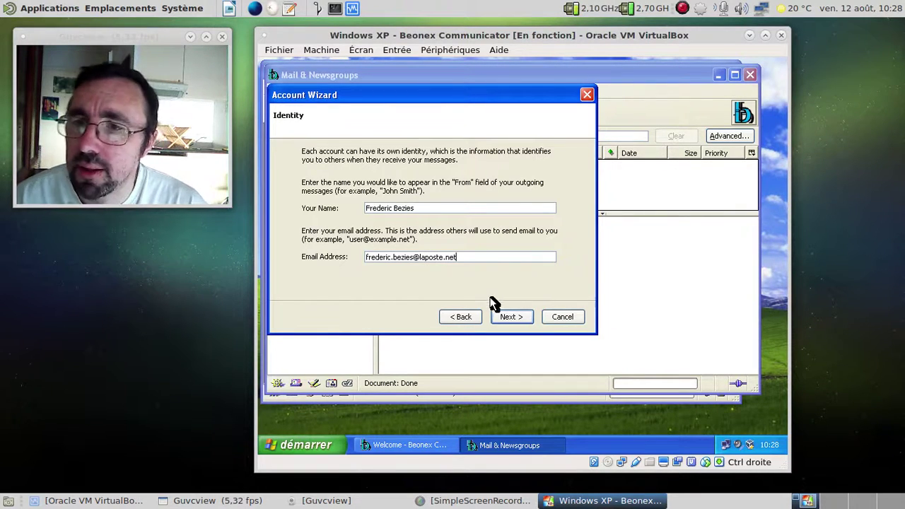
{"action": "left_click", "coordinate": [505, 316]}
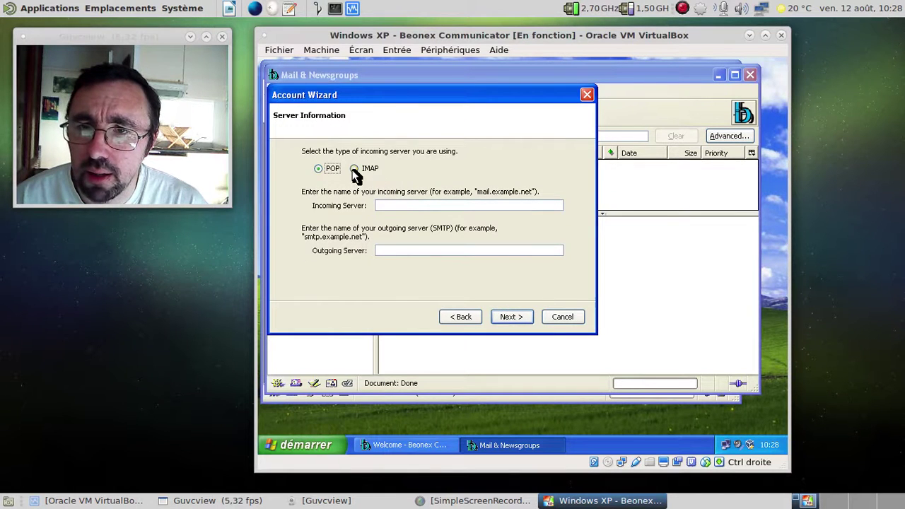
- Enter pop.laposte.net as the incoming POP server and smtp.free.fr as the outgoing server
{"action": "left_click", "coordinate": [417, 205]}
{"action": "type", "text": "pop"}
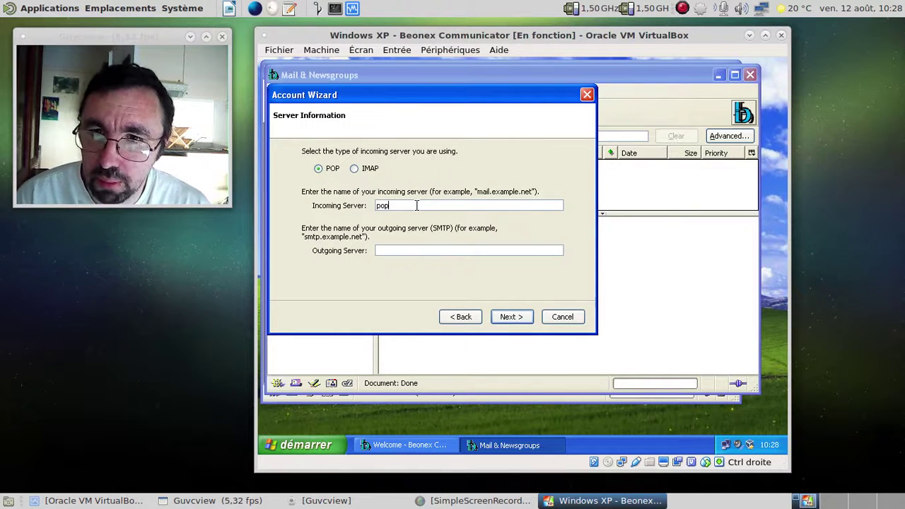
{"action": "type", "text": ".free.fr"}
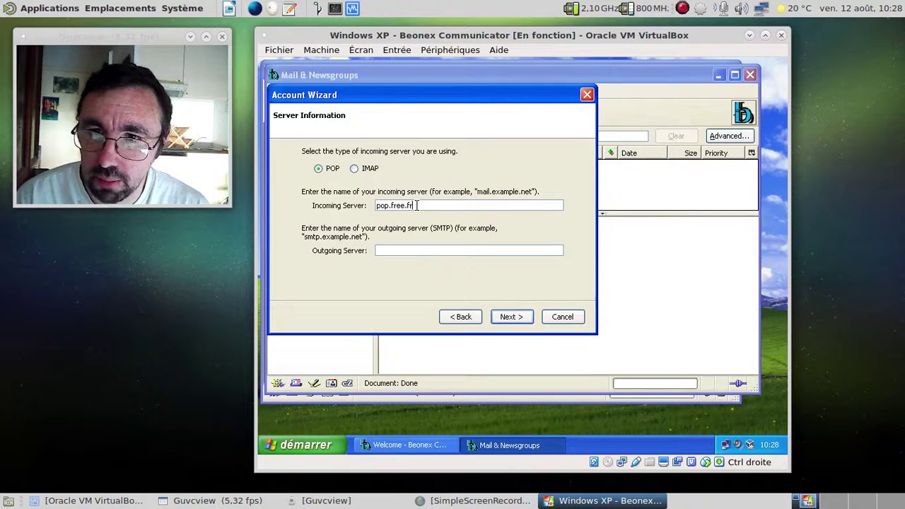
{"action": "key", "text": "BackSpace"}
{"action": "key", "text": "BackSpace"}
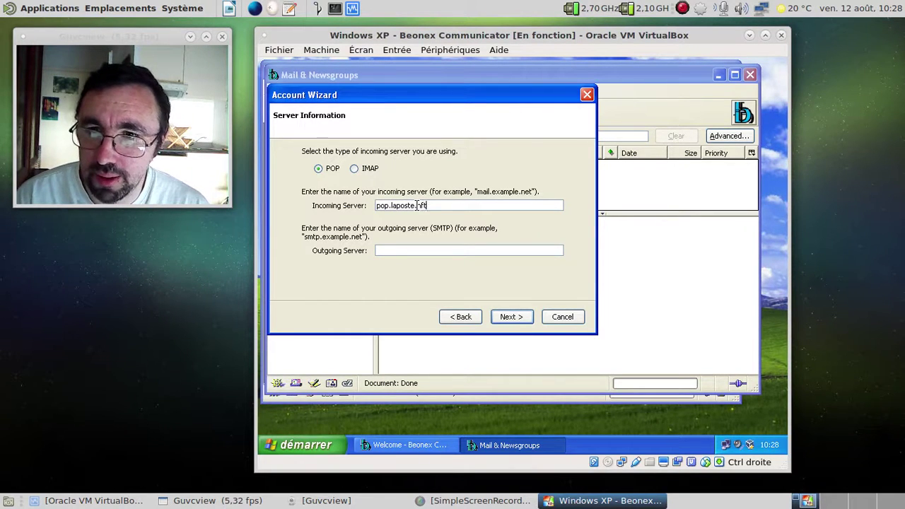
{"action": "key", "text": "BackSpace"}
{"action": "key", "text": "BackSpace"}
{"action": "key", "text": "Tab"}
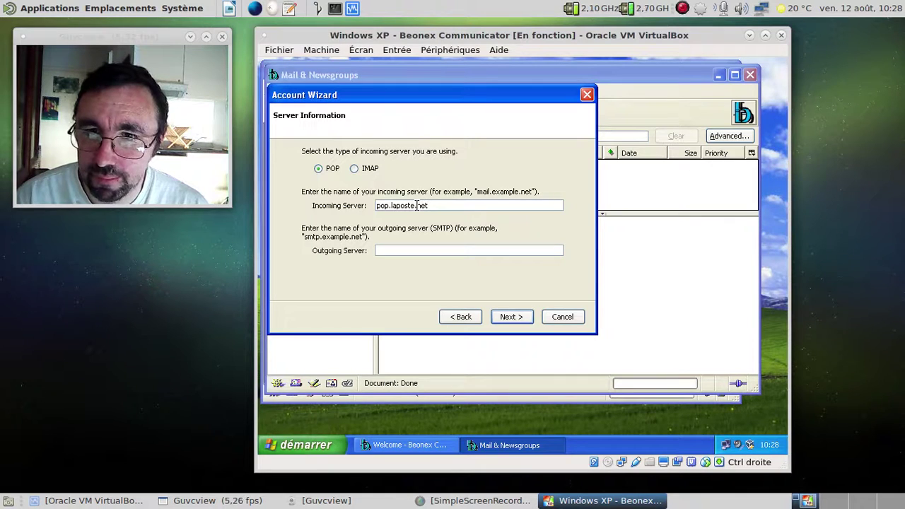
{"action": "type", "text": "smtp.free."}
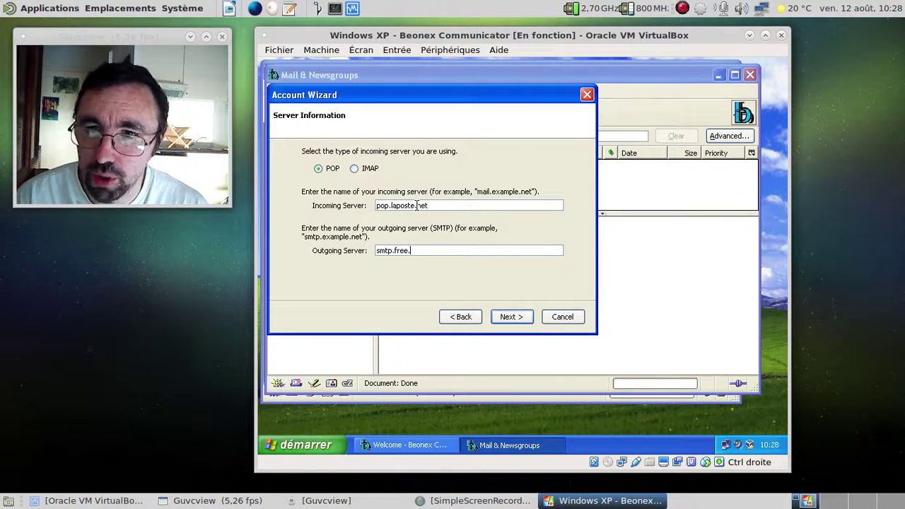
{"action": "type", "text": "fr"}
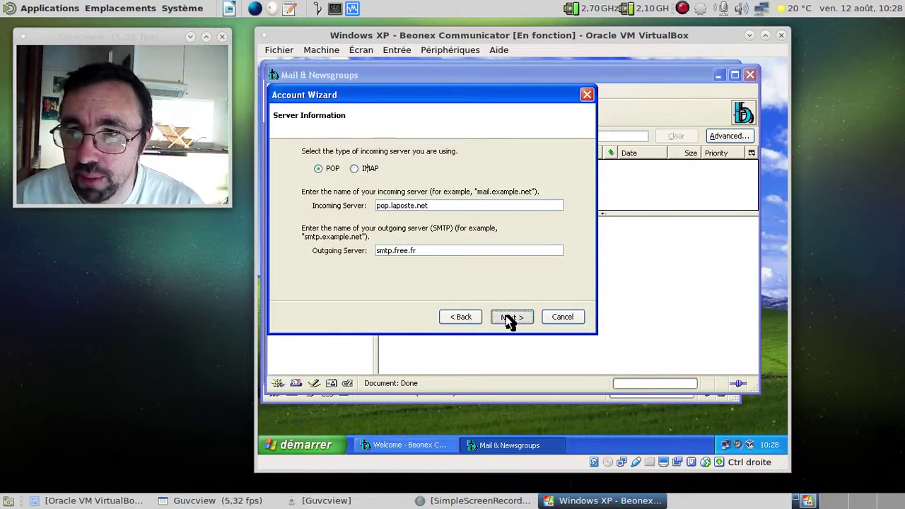
- Accept the suggested user and account names through to the Congratulations summary
{"action": "left_click", "coordinate": [506, 316]}
{"action": "left_click", "coordinate": [506, 315]}
{"action": "left_click", "coordinate": [506, 316]}
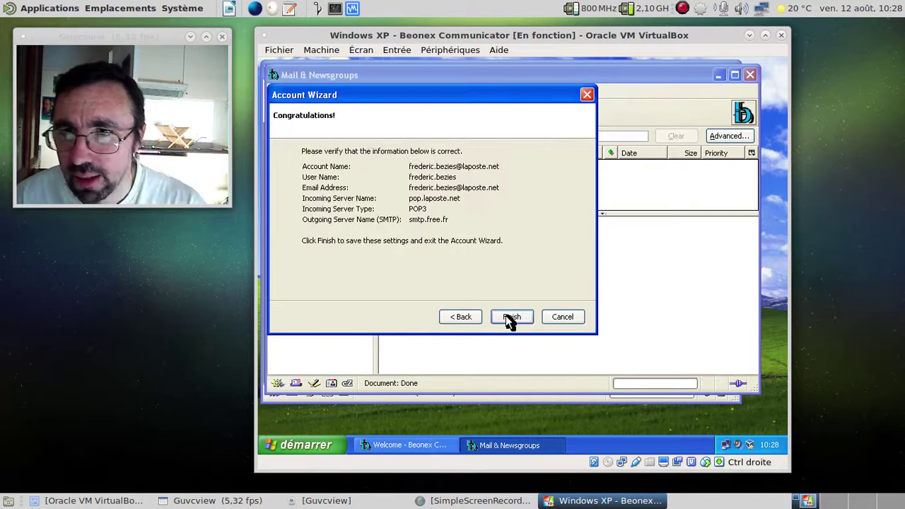
{"action": "left_click", "coordinate": [505, 315]}
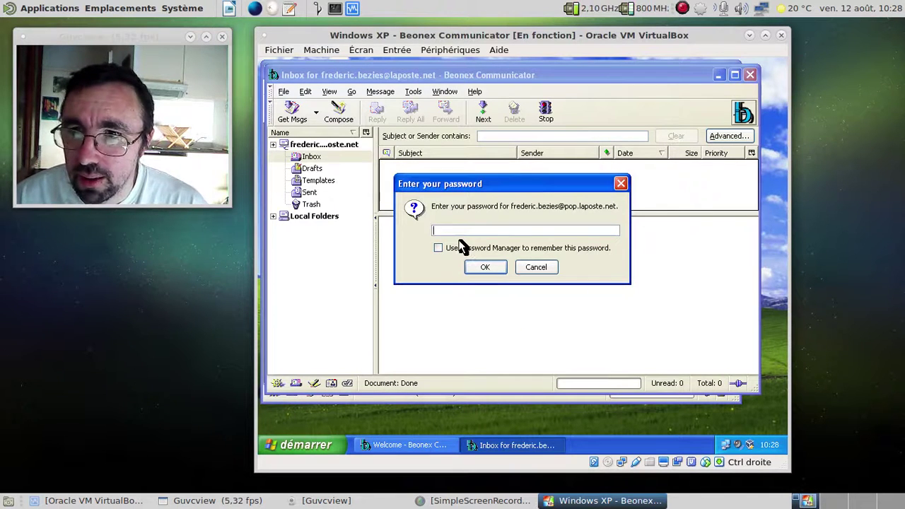
- Enter the mail account's password in the password prompt, then re-enter it
{"action": "type", "text": "*******"}
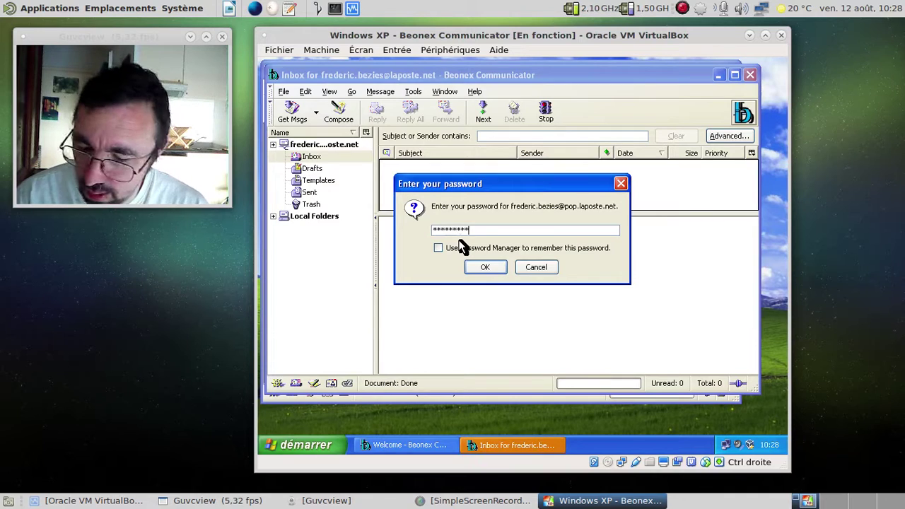
{"action": "key", "text": "Return"}
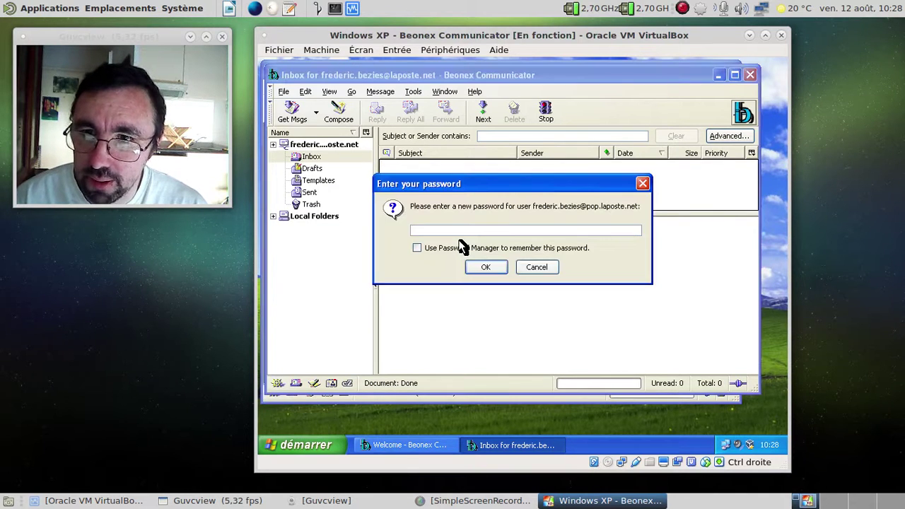
{"action": "type", "text": "*********"}
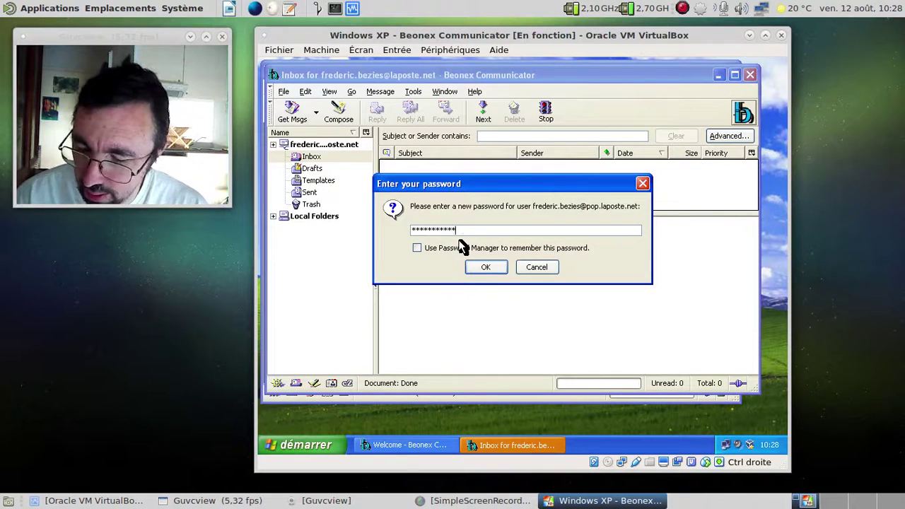
{"action": "type", "text": "**"}
{"action": "key", "text": "Return"}
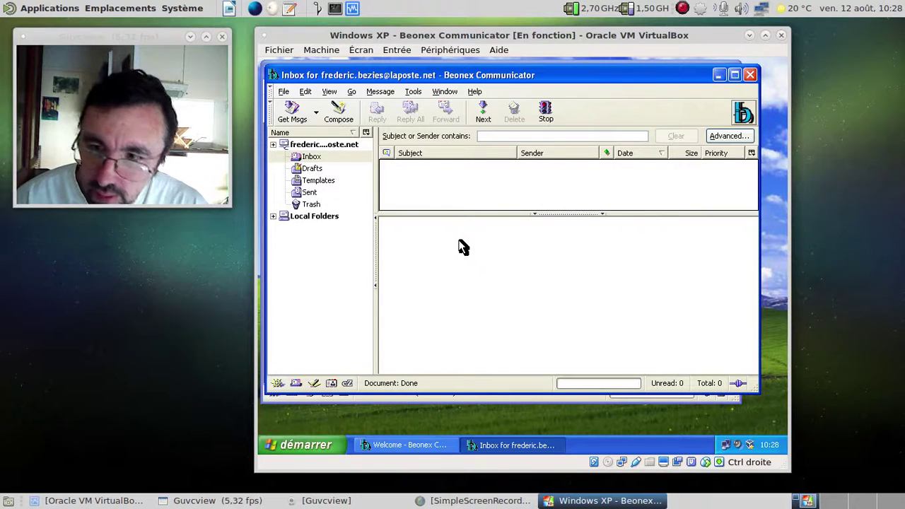
- Check for new mail, dismiss the LOGIN failed alert and submit the corrected password
{"action": "left_click", "coordinate": [291, 121]}
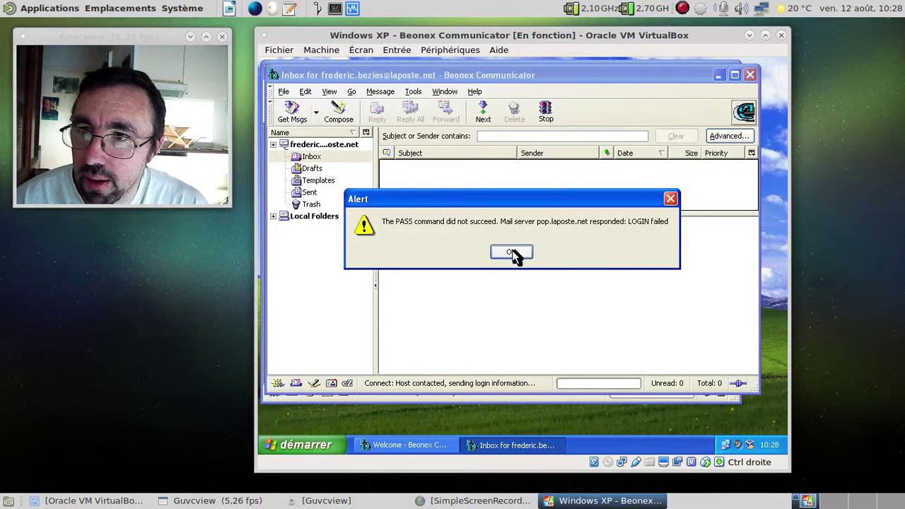
{"action": "left_click", "coordinate": [511, 253]}
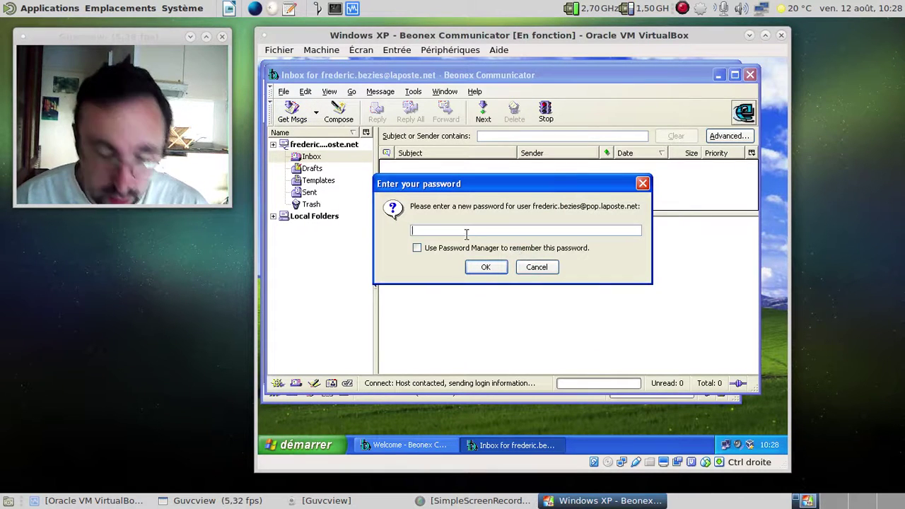
{"action": "type", "text": "*********"}
{"action": "key", "text": "Return"}
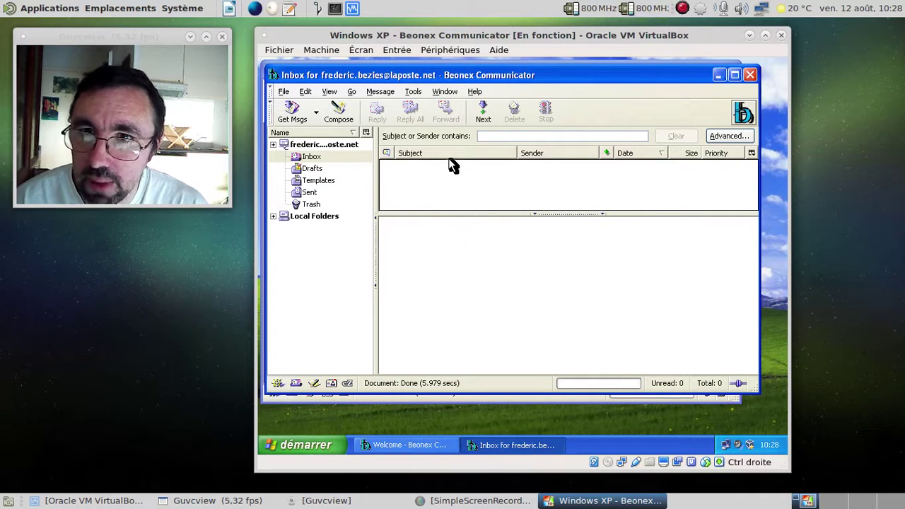
- Browse the mail window's menus without choosing any command
{"action": "left_click", "coordinate": [442, 92]}
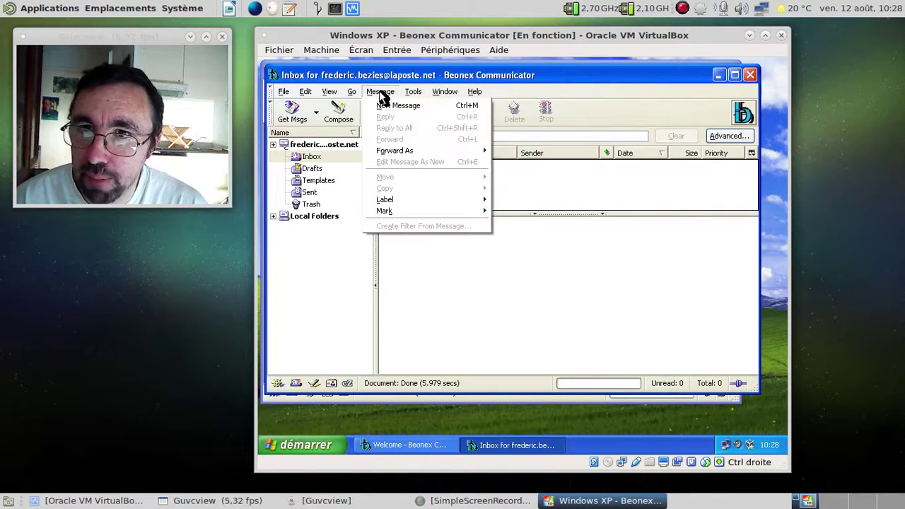
{"action": "mouse_move", "coordinate": [336, 92]}
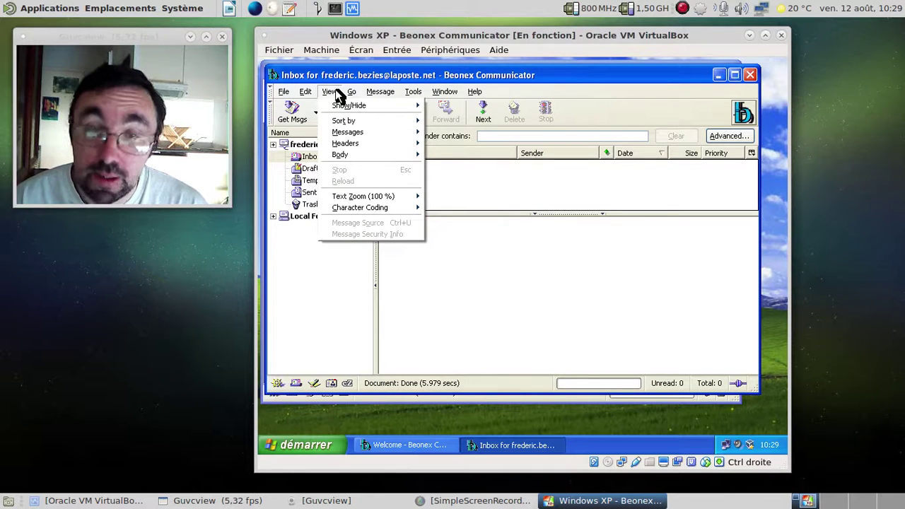
{"action": "mouse_move", "coordinate": [287, 95]}
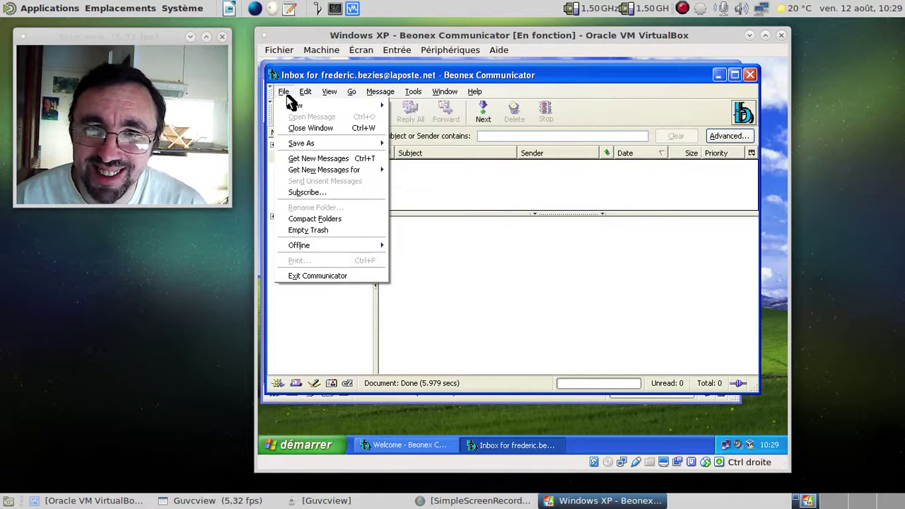
{"action": "left_click", "coordinate": [560, 253]}
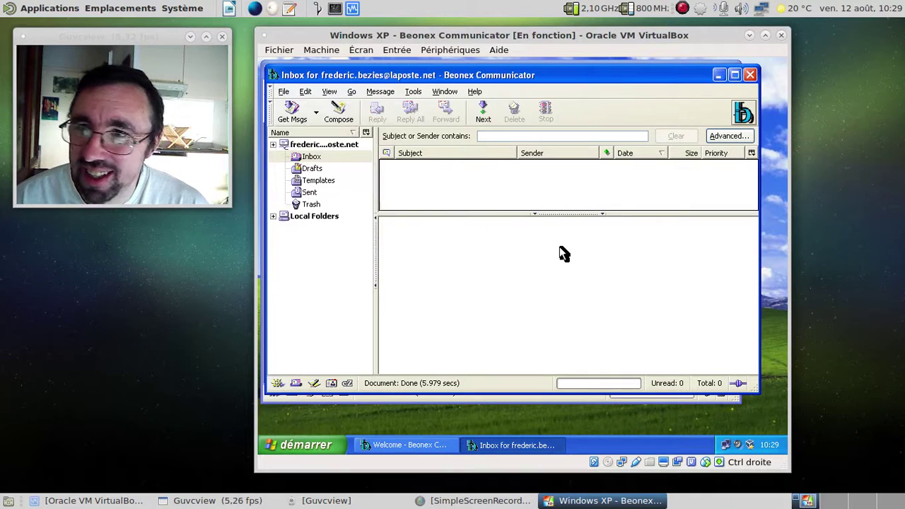
- Check the Inbox for new mail, then start a new blank message at its To field
{"action": "left_click", "coordinate": [312, 157]}
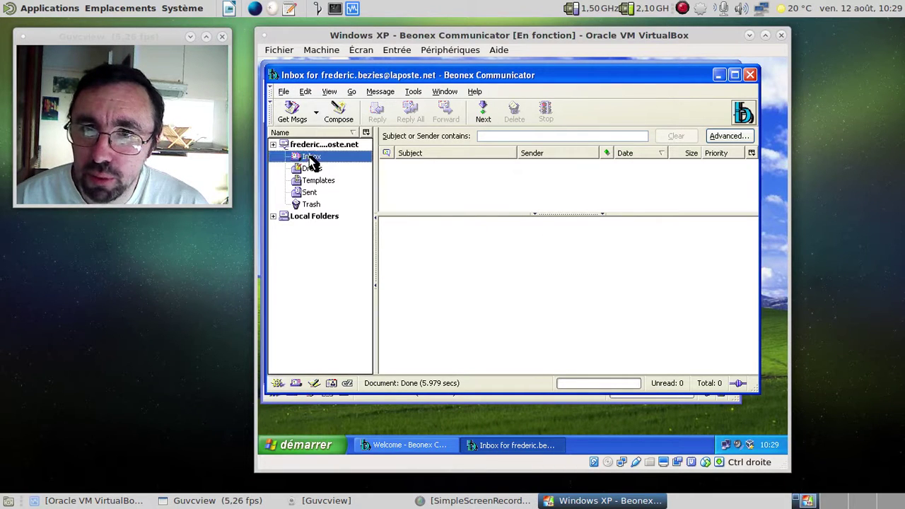
{"action": "left_click", "coordinate": [293, 113]}
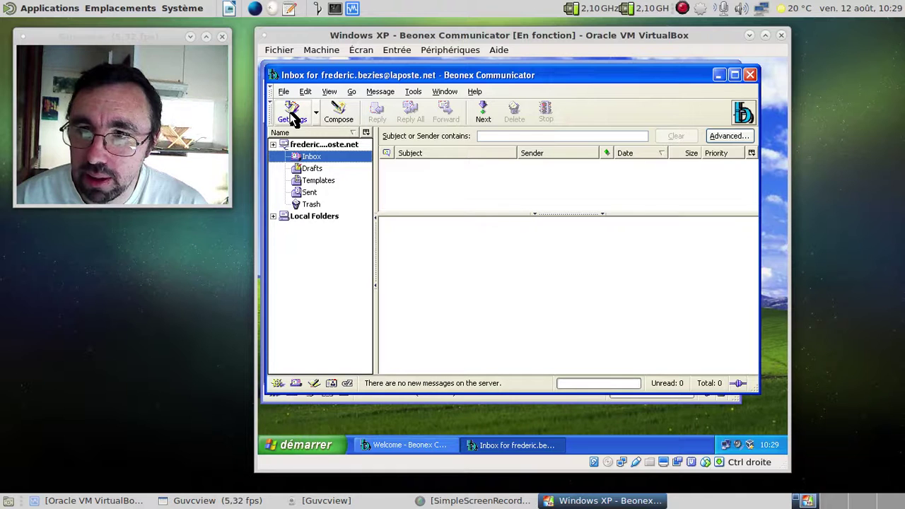
{"action": "left_click", "coordinate": [337, 119]}
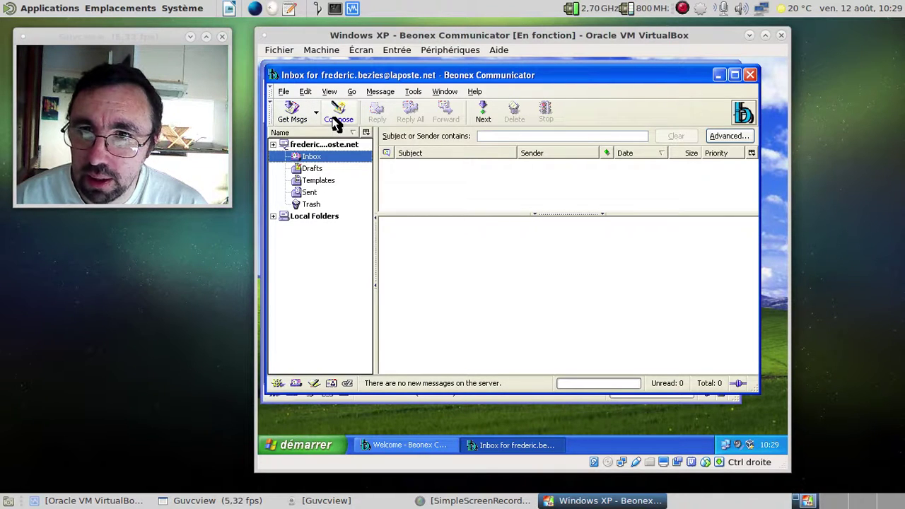
{"action": "left_click", "coordinate": [386, 143]}
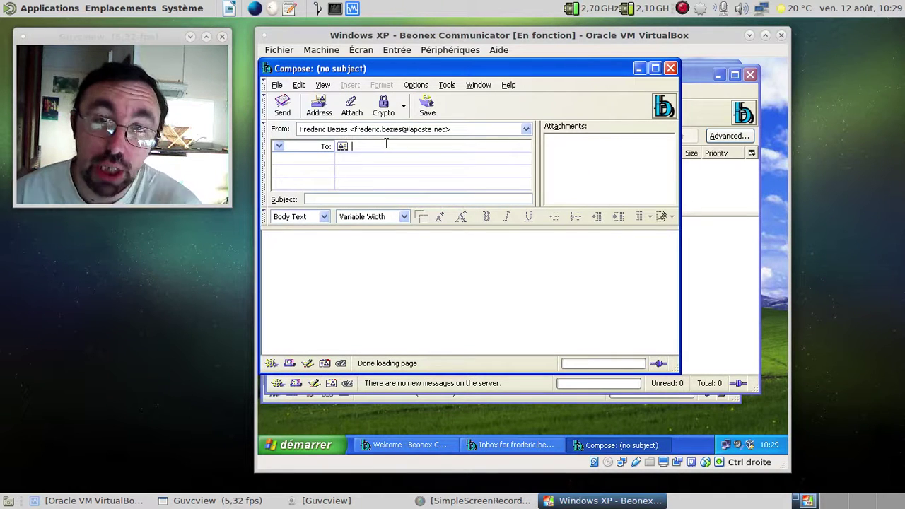
- Look over the Compose window's menus, then close the unsent new message
{"action": "left_click", "coordinate": [428, 86]}
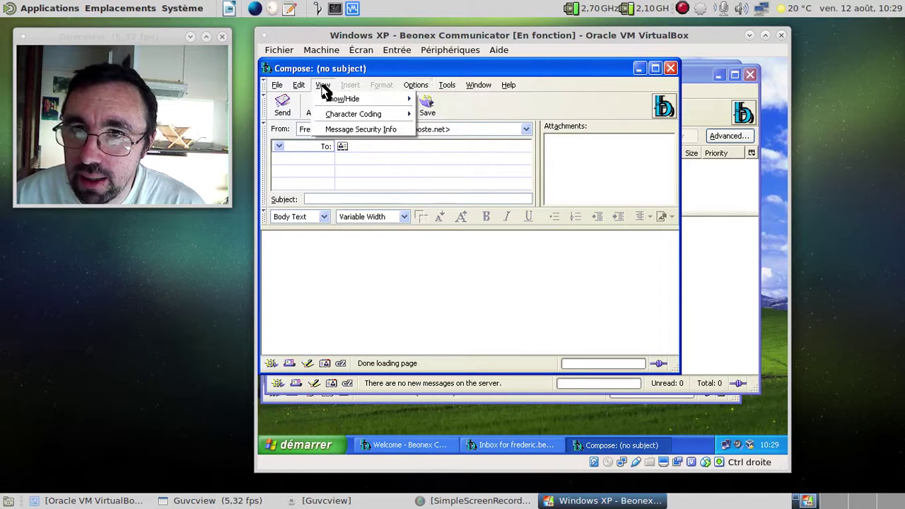
{"action": "mouse_move", "coordinate": [429, 92]}
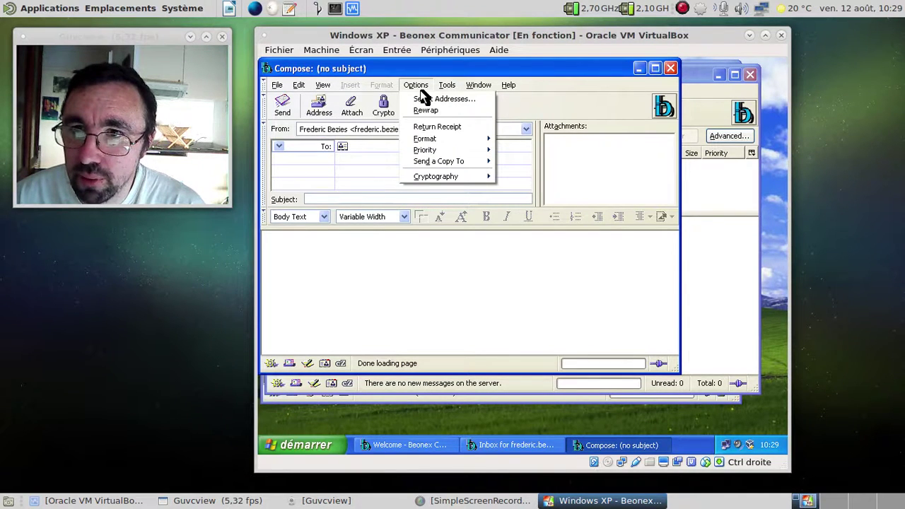
{"action": "mouse_move", "coordinate": [309, 87]}
{"action": "left_click", "coordinate": [624, 85]}
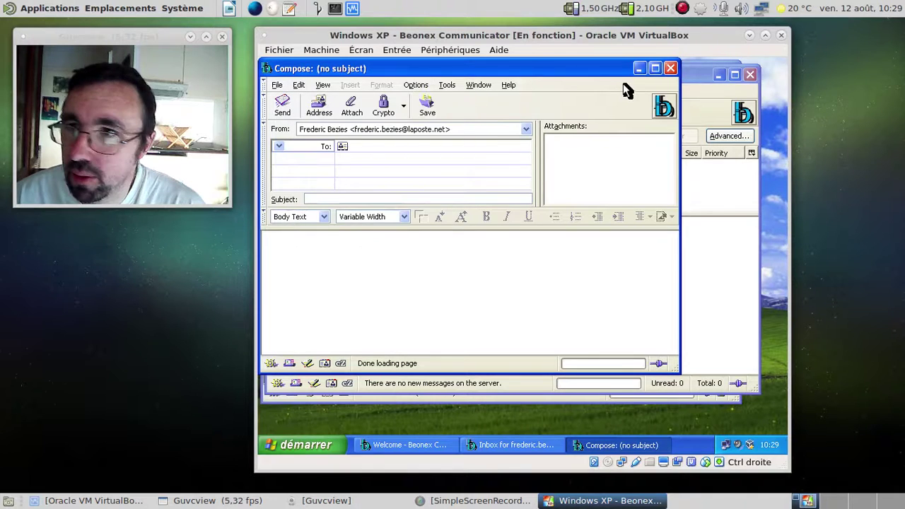
{"action": "left_click", "coordinate": [671, 68]}
- Choose Edit > Mail & Newsgroups Account Settings from the Inbox window
{"action": "left_click", "coordinate": [352, 91]}
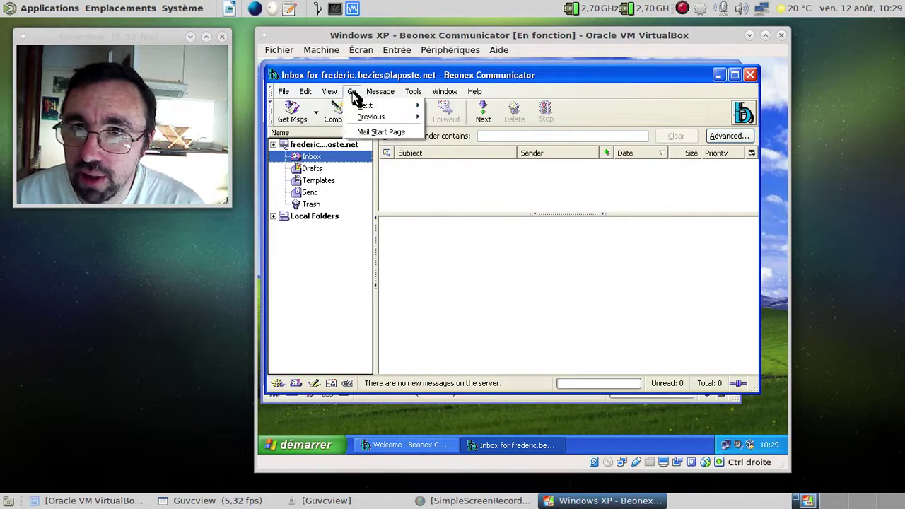
{"action": "mouse_move", "coordinate": [315, 98]}
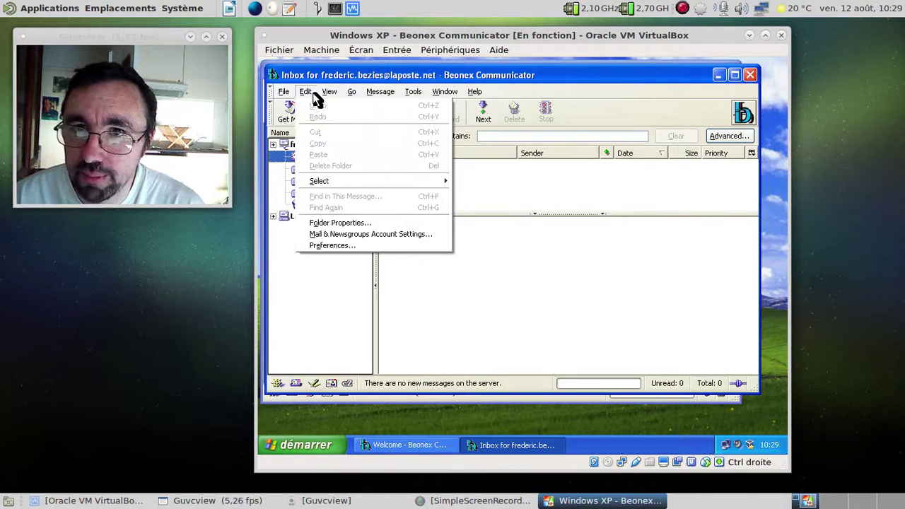
{"action": "left_click", "coordinate": [329, 234]}
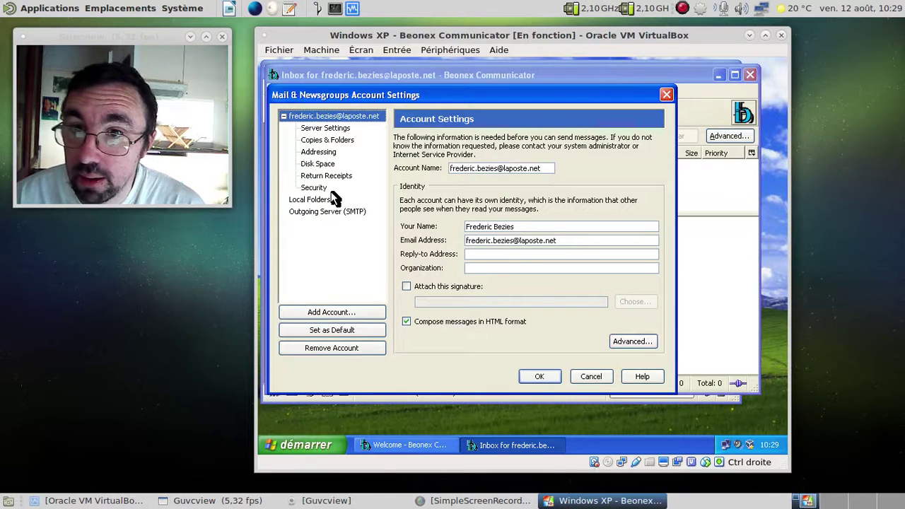
- Review the Server Settings, Copies & Folders, Addressing and Disk Space pages
{"action": "left_click", "coordinate": [335, 130]}
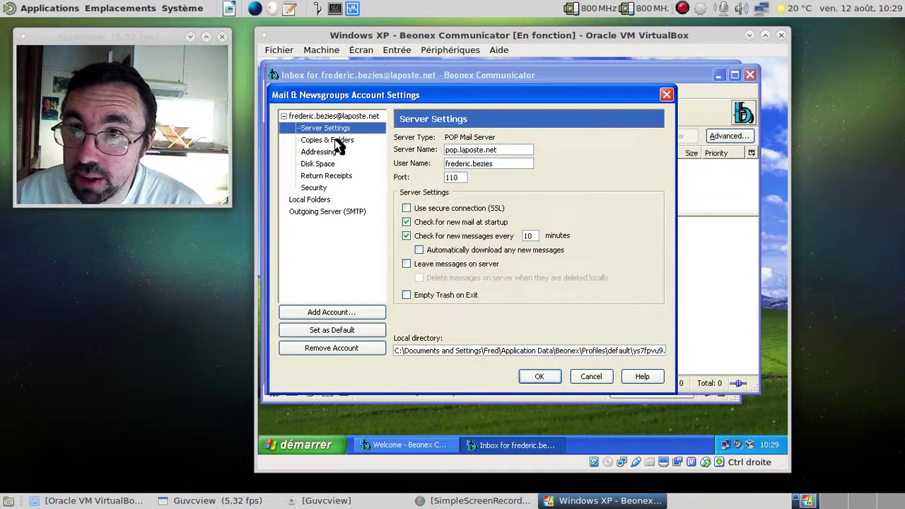
{"action": "left_click", "coordinate": [337, 141]}
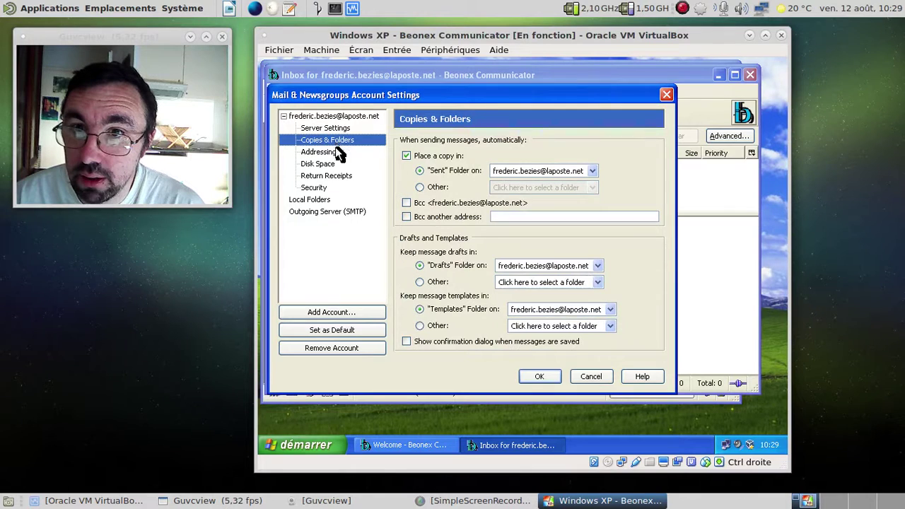
{"action": "left_click", "coordinate": [334, 152]}
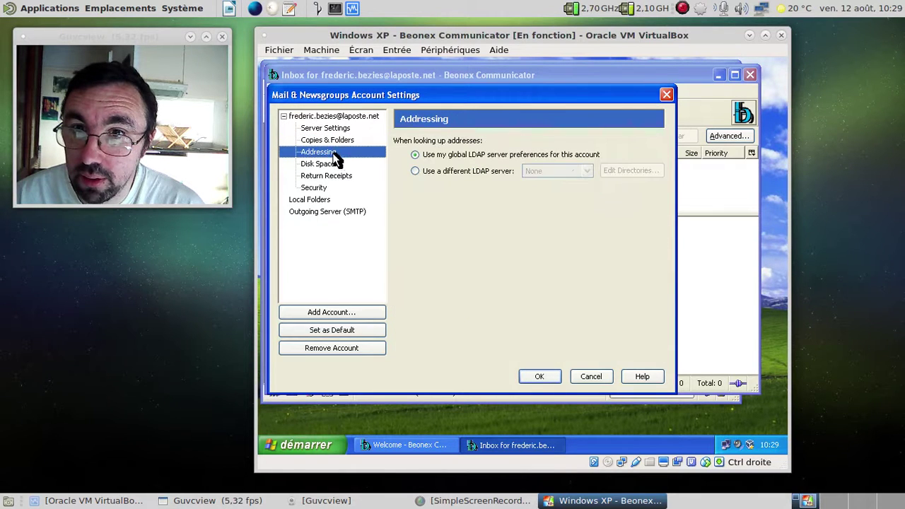
{"action": "left_click", "coordinate": [326, 164]}
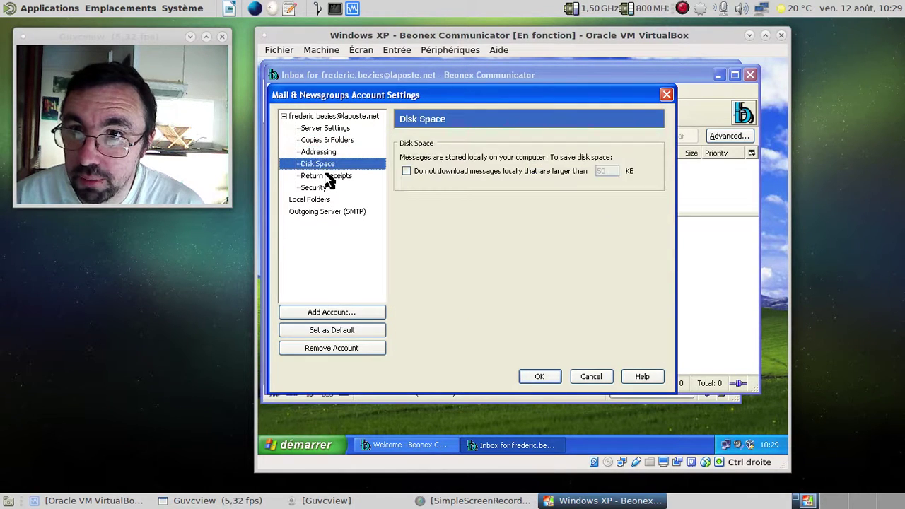
{"action": "left_click", "coordinate": [327, 175]}
{"action": "left_click", "coordinate": [325, 166]}
- Review Return Receipts, Security, Local Folders and Outgoing Server (SMTP), then cancel unchanged
{"action": "left_click", "coordinate": [325, 176]}
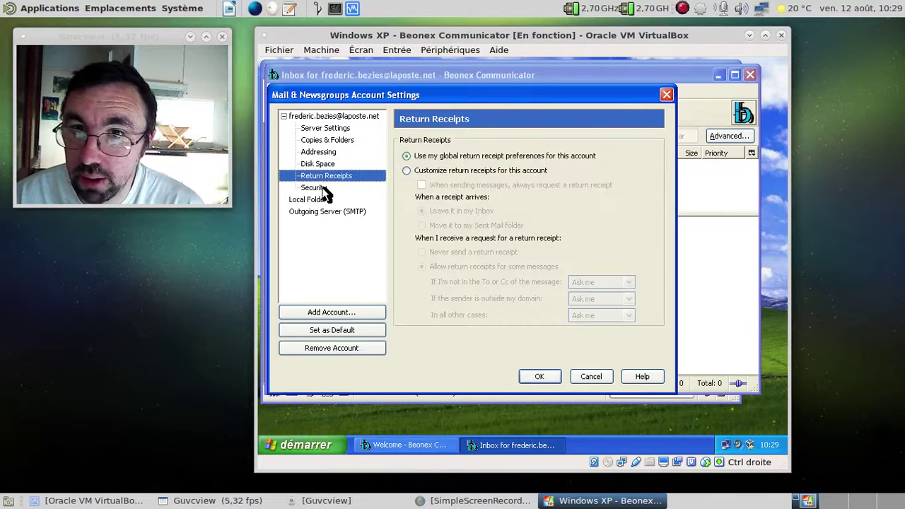
{"action": "left_click", "coordinate": [320, 188]}
{"action": "left_click", "coordinate": [319, 201]}
{"action": "left_click", "coordinate": [322, 212]}
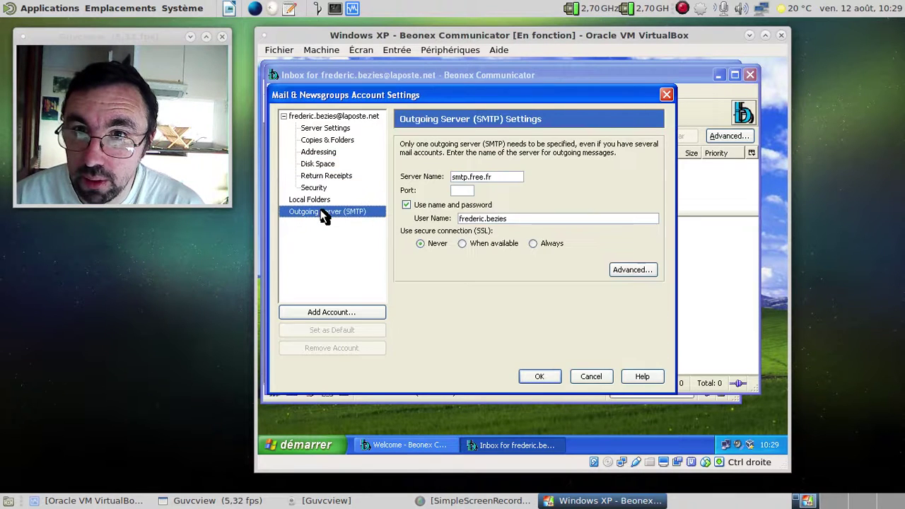
{"action": "left_click", "coordinate": [592, 378]}
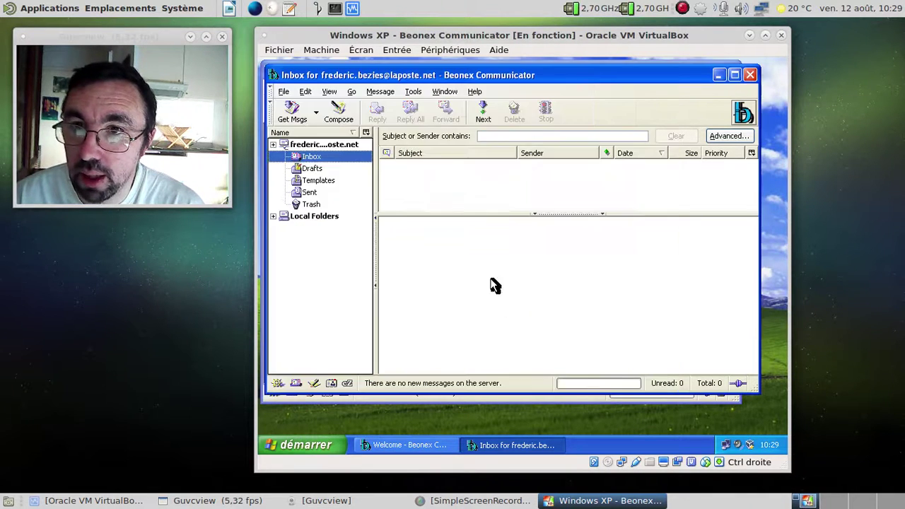
{"action": "left_click", "coordinate": [307, 93]}
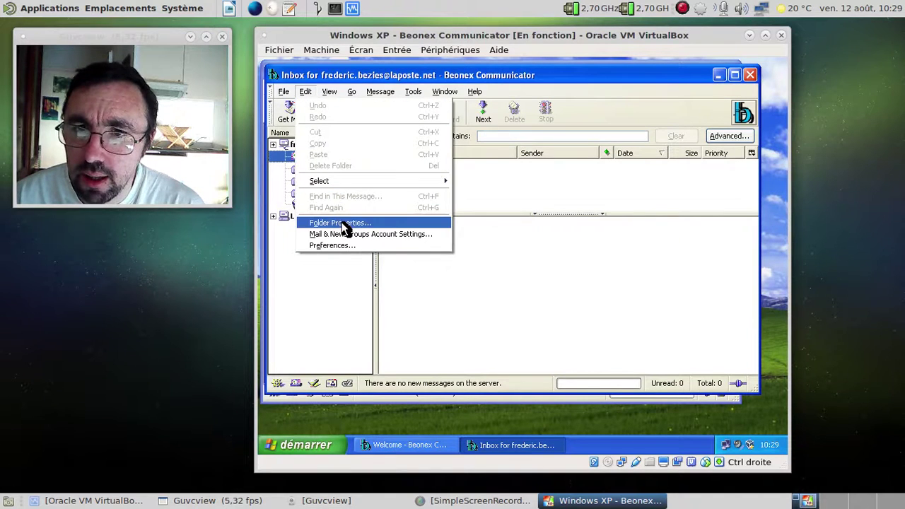
{"action": "left_click", "coordinate": [345, 246]}
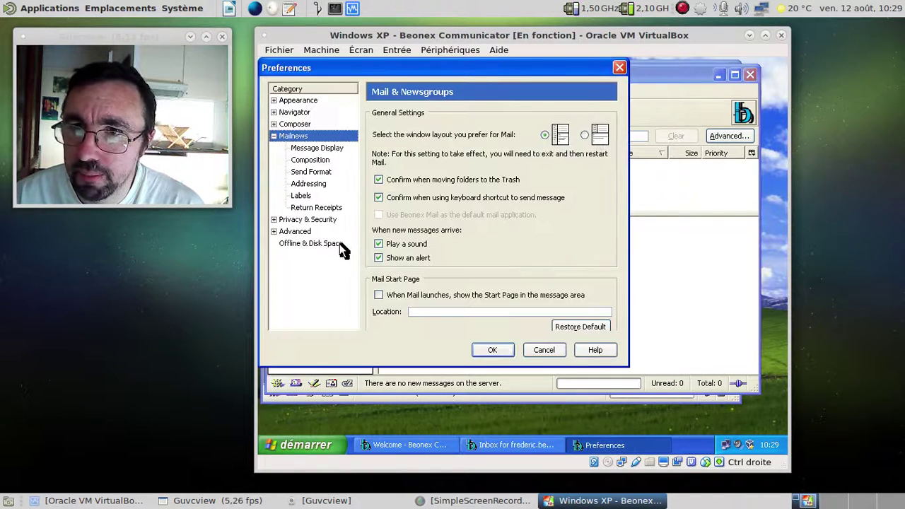
{"action": "left_click", "coordinate": [317, 172]}
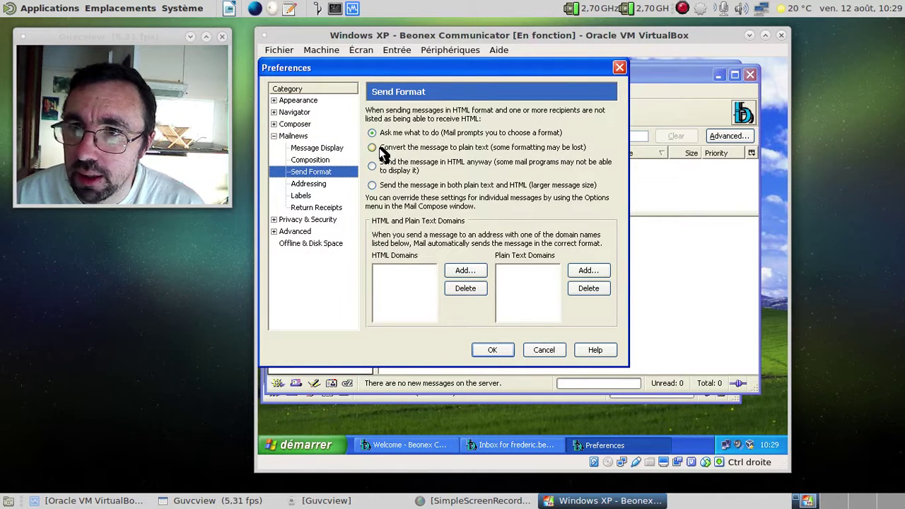
{"action": "left_click", "coordinate": [314, 160]}
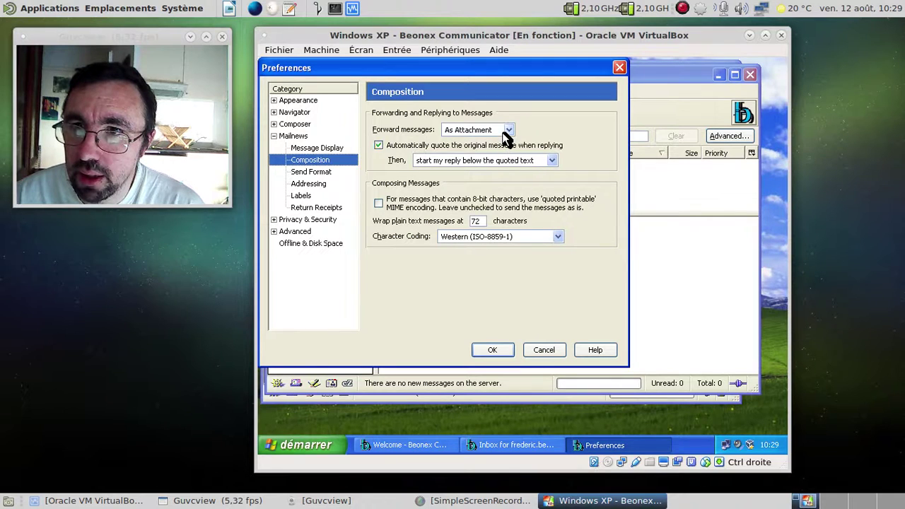
{"action": "left_click", "coordinate": [328, 149]}
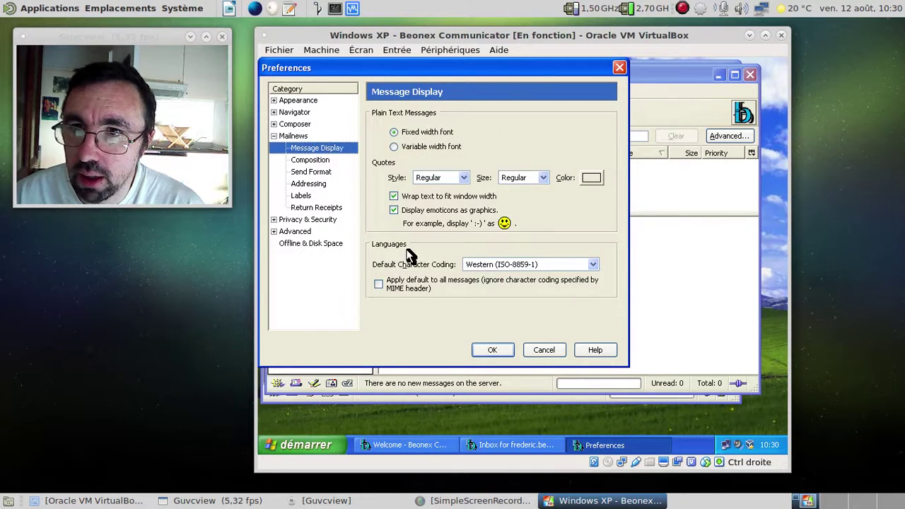
{"action": "left_click", "coordinate": [298, 137]}
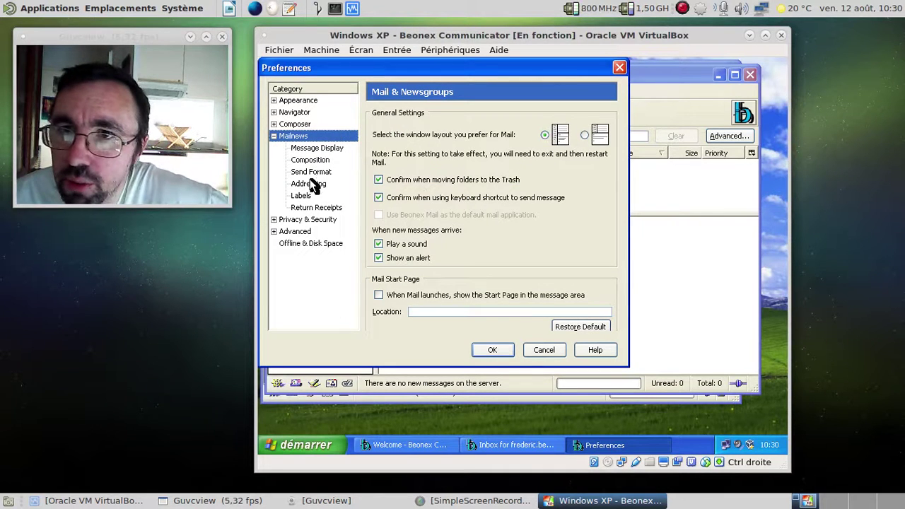
{"action": "left_click", "coordinate": [318, 149]}
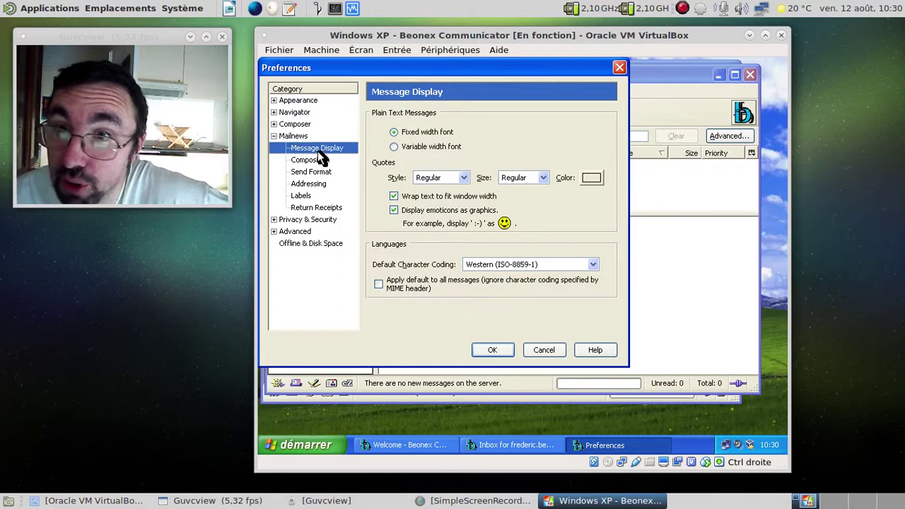
{"action": "left_click", "coordinate": [309, 158]}
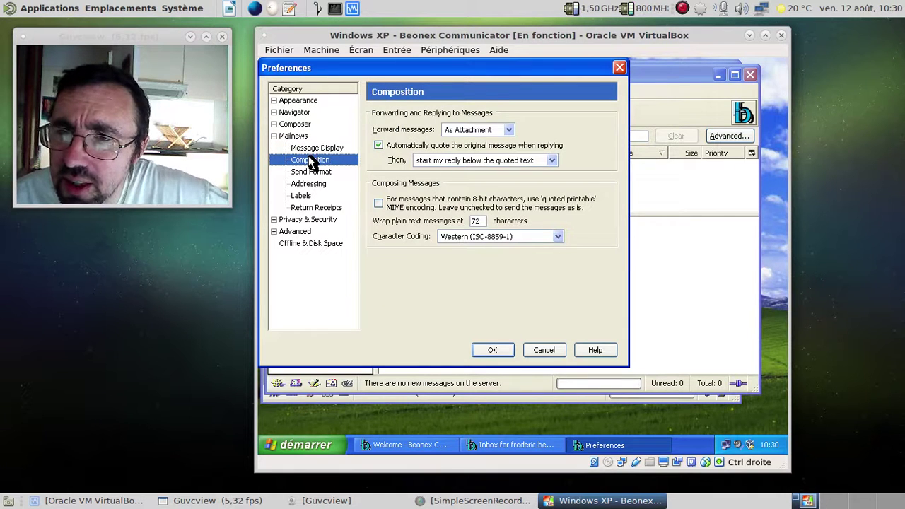
{"action": "left_click", "coordinate": [309, 173]}
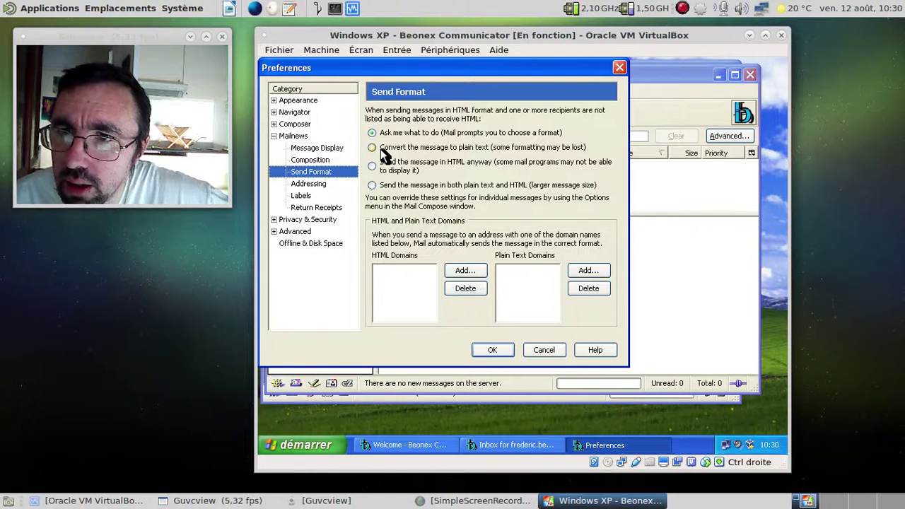
{"action": "left_click", "coordinate": [313, 184]}
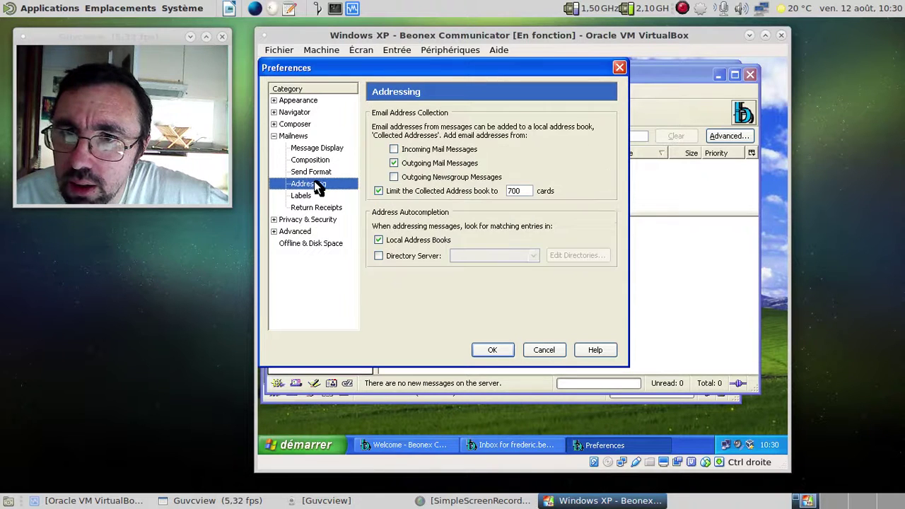
{"action": "left_click", "coordinate": [301, 196]}
{"action": "left_click", "coordinate": [304, 208]}
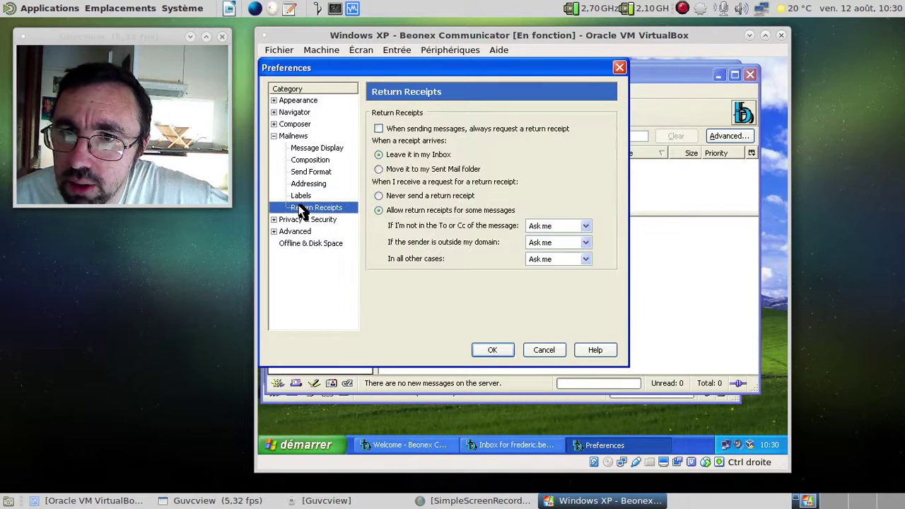
{"action": "left_click", "coordinate": [621, 66]}
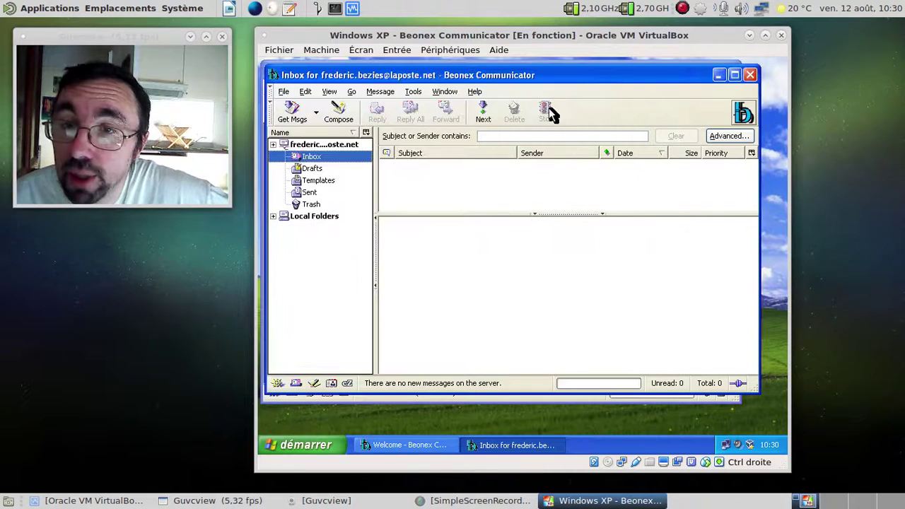
- Compose a new message with the body text 'Un mail sous Beonex Communicator'
{"action": "left_click", "coordinate": [351, 116]}
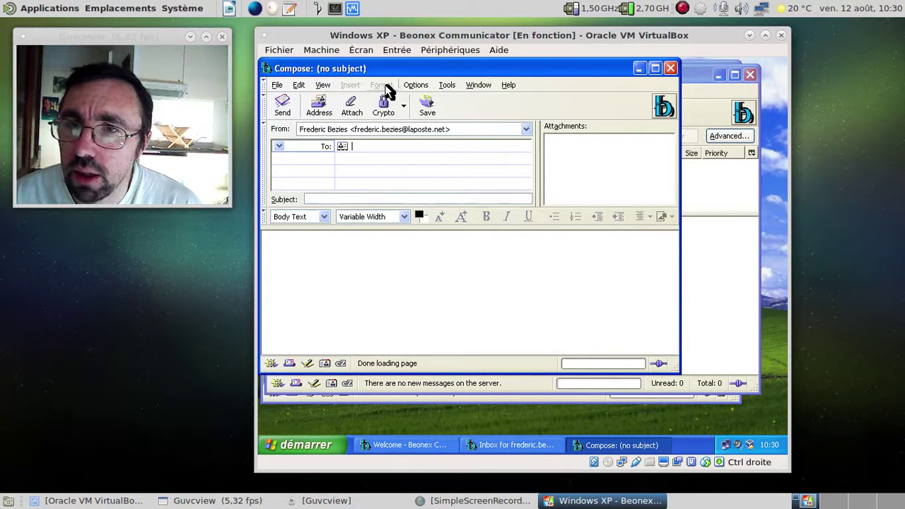
{"action": "left_click", "coordinate": [335, 257]}
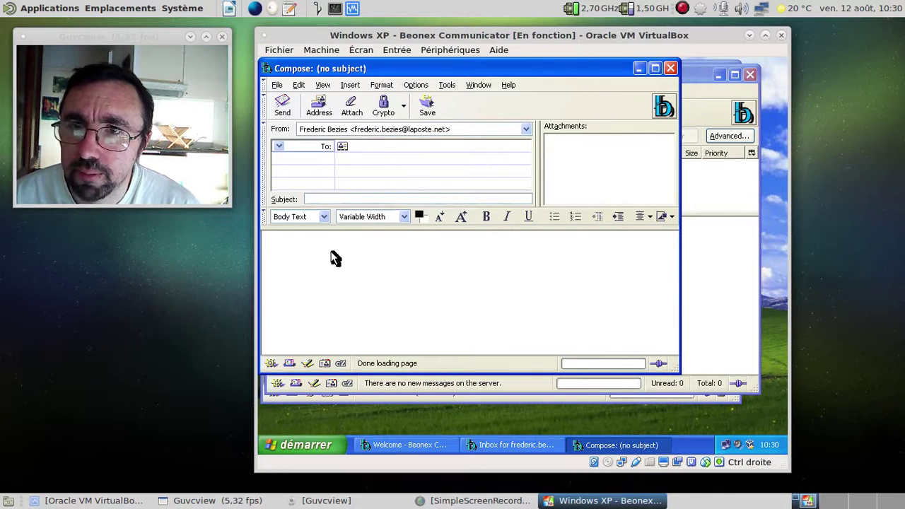
{"action": "type", "text": "Un mai"}
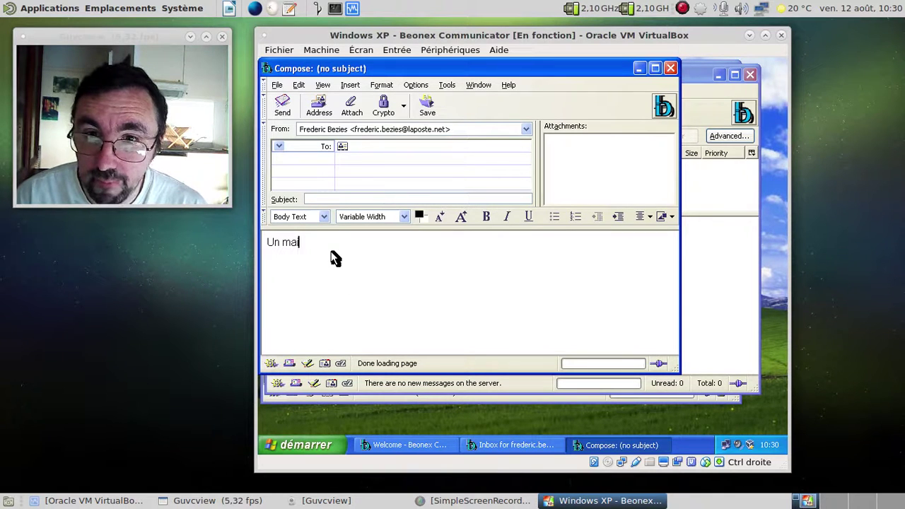
{"action": "type", "text": "l sc"}
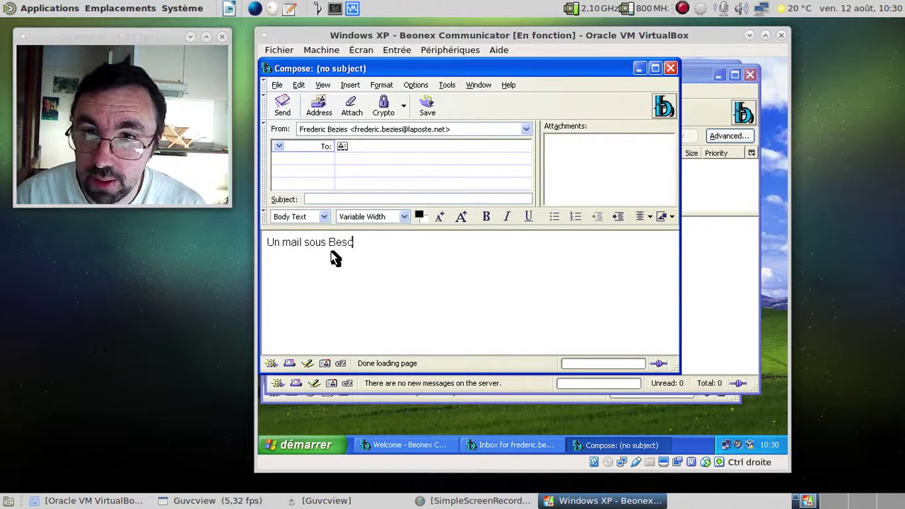
{"action": "key", "text": "BackSpace"}
{"action": "key", "text": "BackSpace"}
{"action": "type", "text": "onex C"}
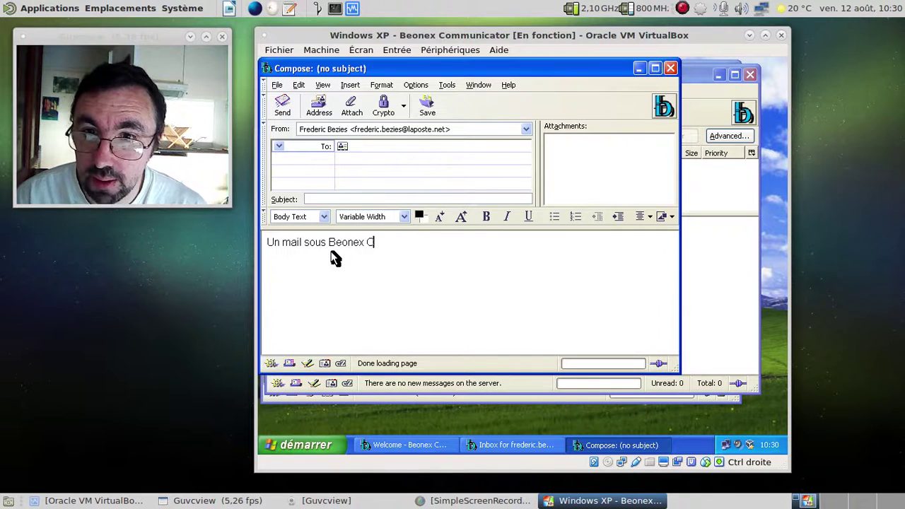
{"action": "type", "text": "ommucator"}
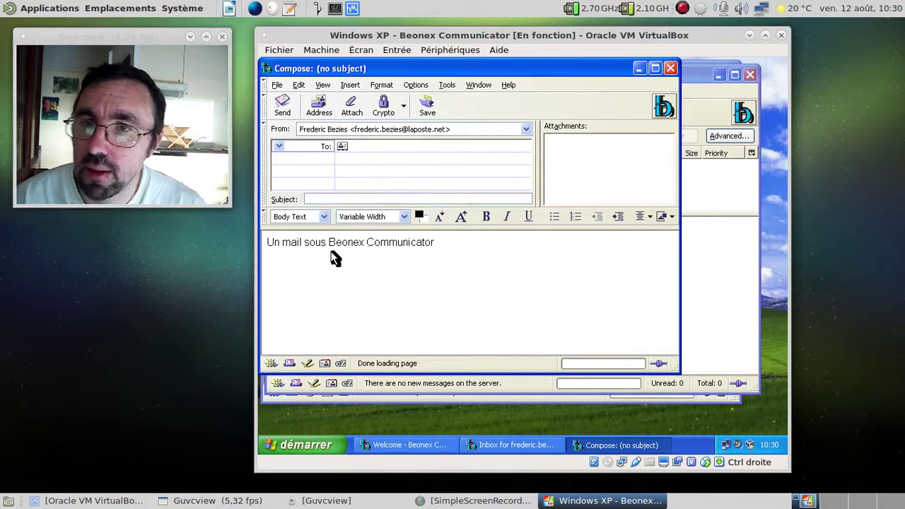
- Browse the Format, Options, Insert and File menus, then go to the To field
{"action": "left_click", "coordinate": [381, 85]}
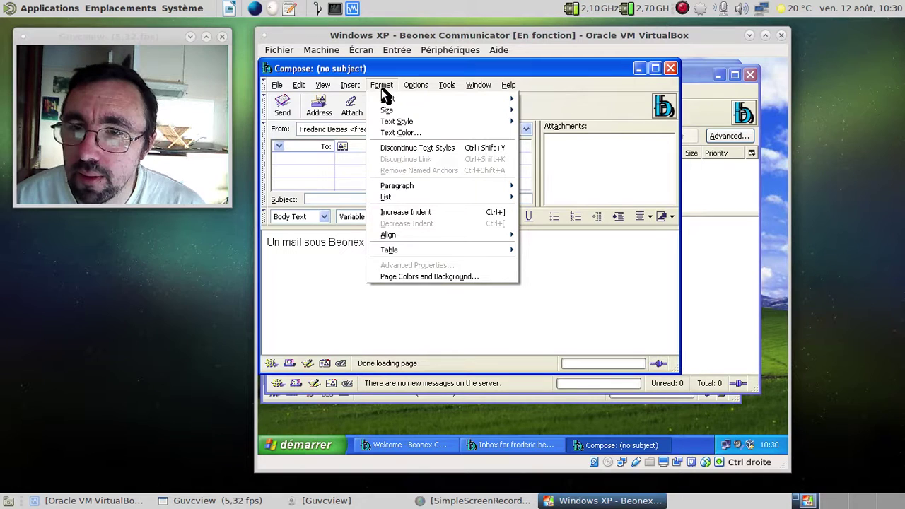
{"action": "mouse_move", "coordinate": [428, 86]}
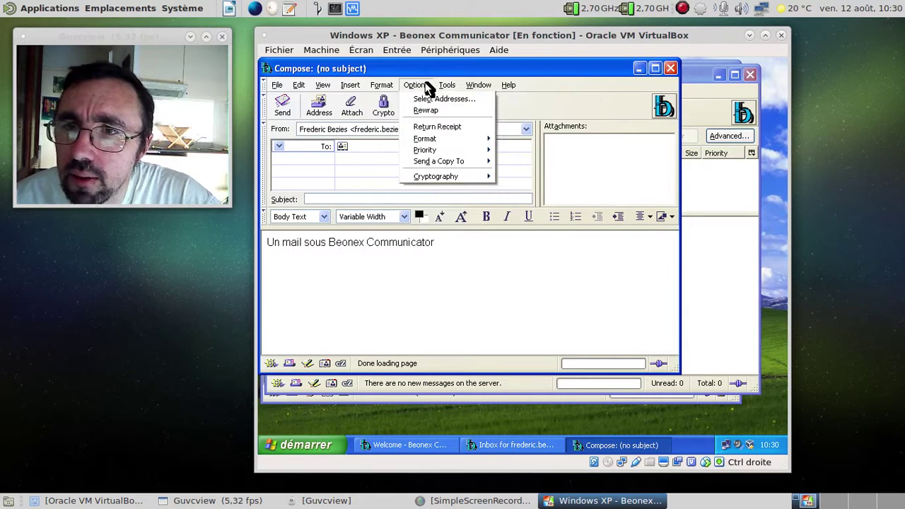
{"action": "mouse_move", "coordinate": [369, 87]}
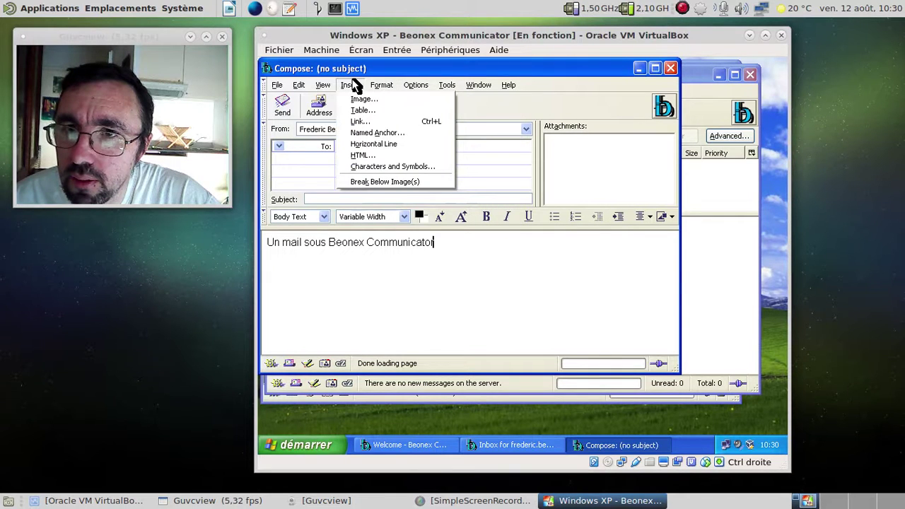
{"action": "mouse_move", "coordinate": [299, 88]}
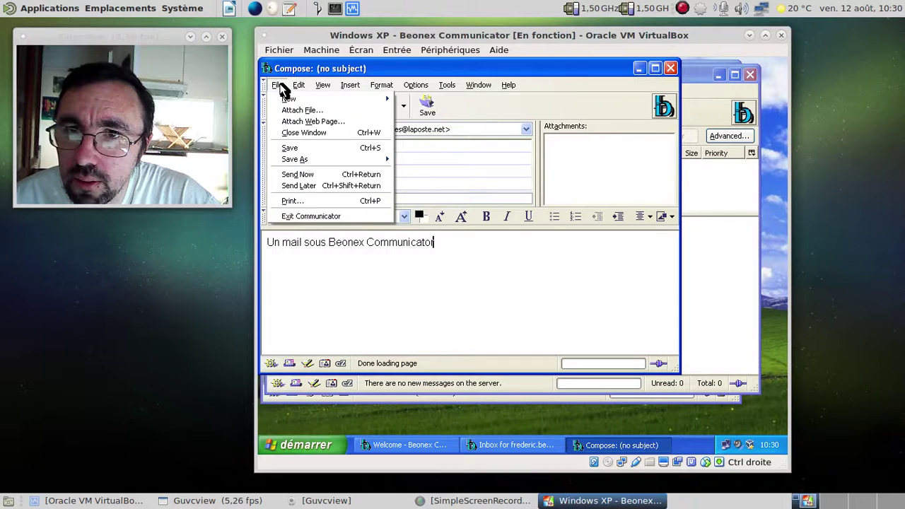
{"action": "left_click", "coordinate": [282, 88]}
{"action": "left_click", "coordinate": [360, 146]}
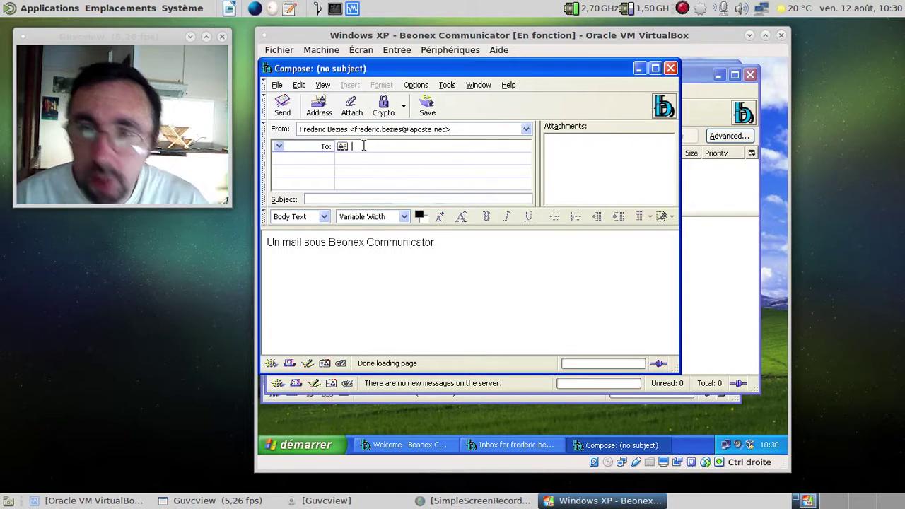
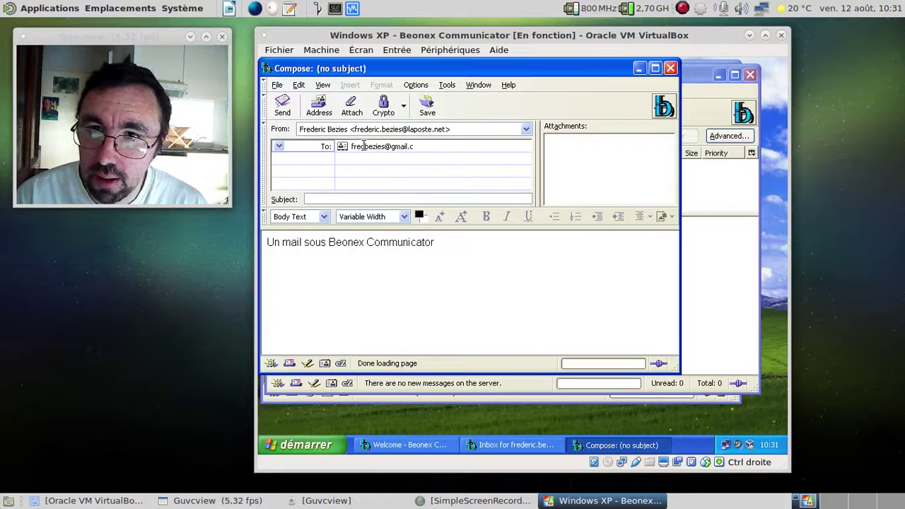
- Enter the recipient's e-mail address and give the message the subject 'essai de mail'
{"action": "key", "text": "Tab"}
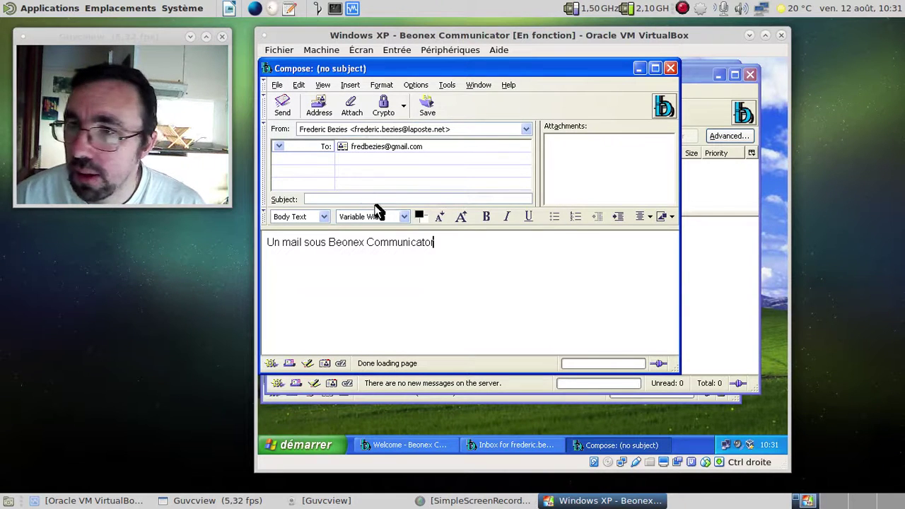
{"action": "left_click", "coordinate": [366, 200]}
{"action": "type", "text": "es"}
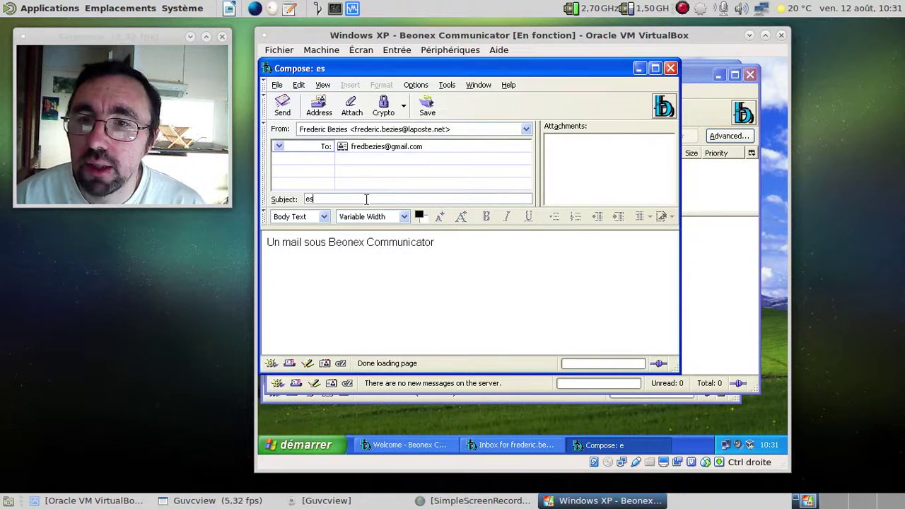
{"action": "type", "text": "sai de mail"}
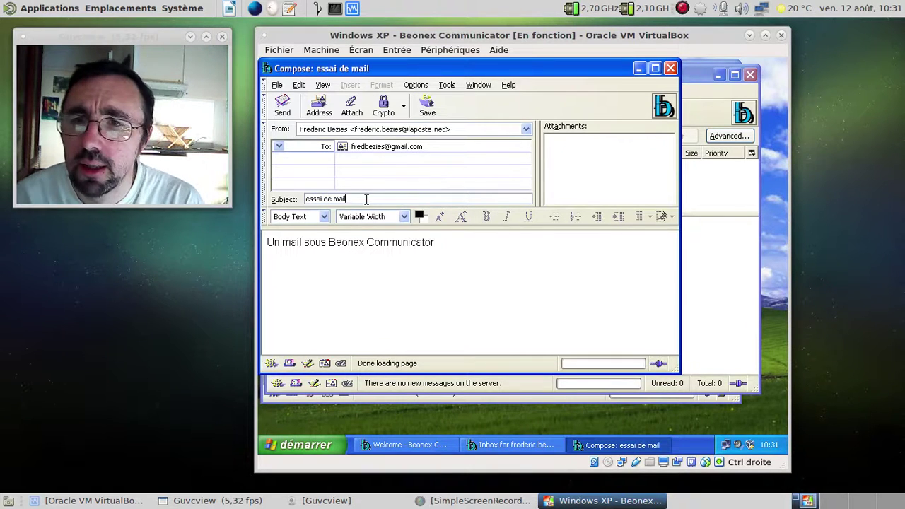
{"action": "left_click", "coordinate": [455, 242]}
- Make the words 'Beonex Communicator' in the body bold and italic
{"action": "left_click_drag", "start_coordinate": [455, 242], "coordinate": [330, 242]}
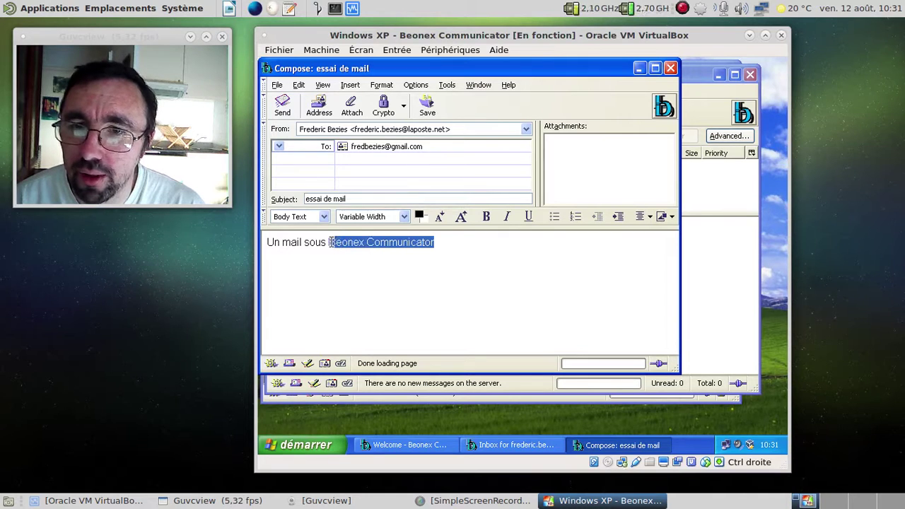
{"action": "left_click", "coordinate": [487, 216]}
{"action": "left_click", "coordinate": [507, 216]}
{"action": "left_click", "coordinate": [507, 248]}
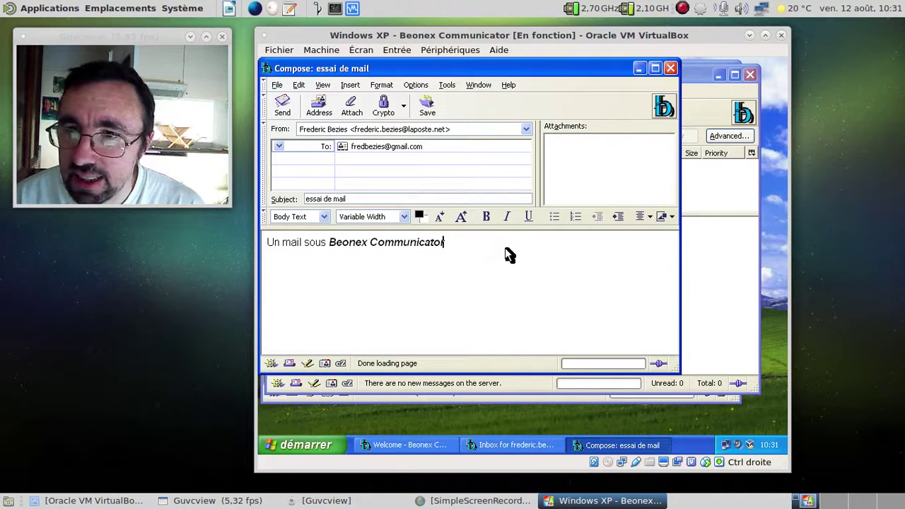
{"action": "left_click_drag", "start_coordinate": [444, 243], "coordinate": [331, 244]}
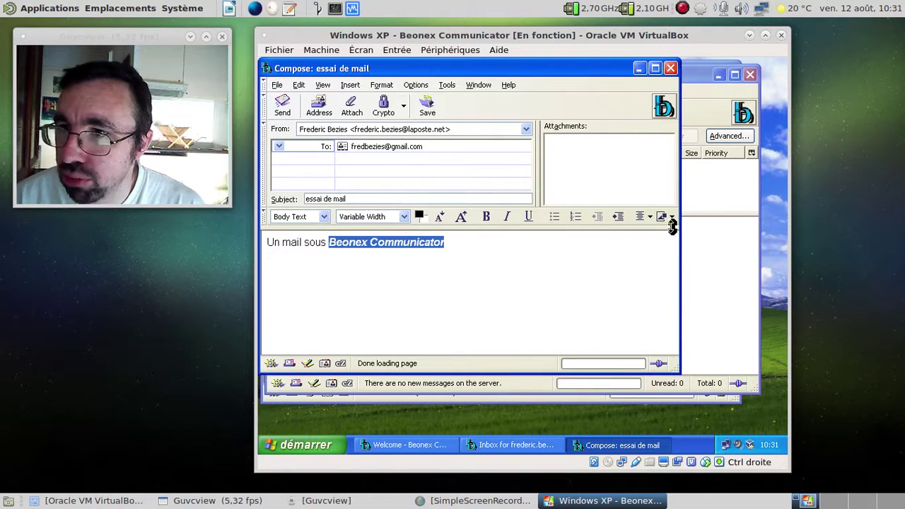
- Colour the selected words 'Beonex Communicator' red with the Text Color picker
{"action": "left_click", "coordinate": [380, 86]}
{"action": "mouse_move", "coordinate": [357, 91]}
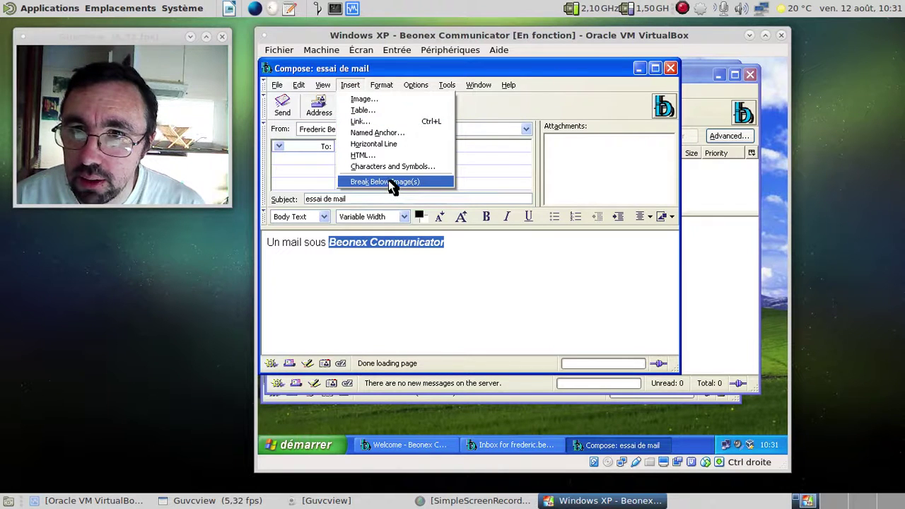
{"action": "left_click", "coordinate": [504, 258]}
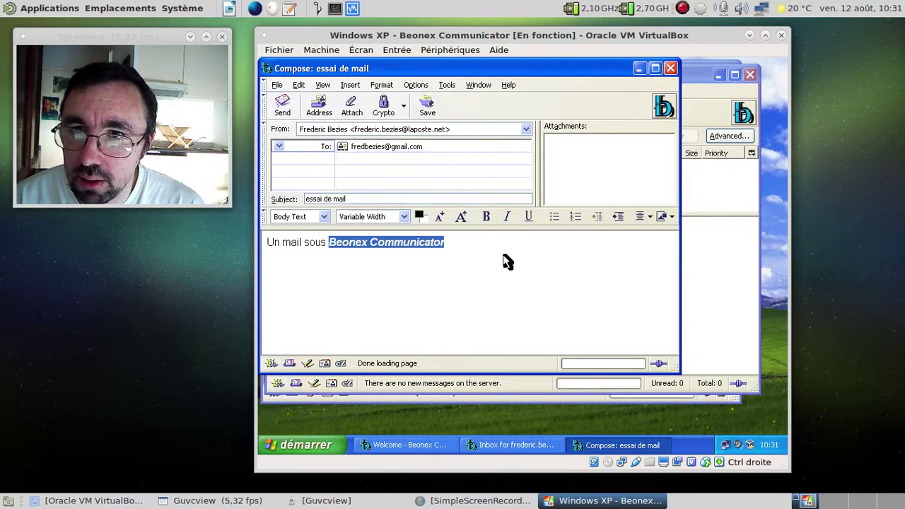
{"action": "left_click", "coordinate": [419, 214]}
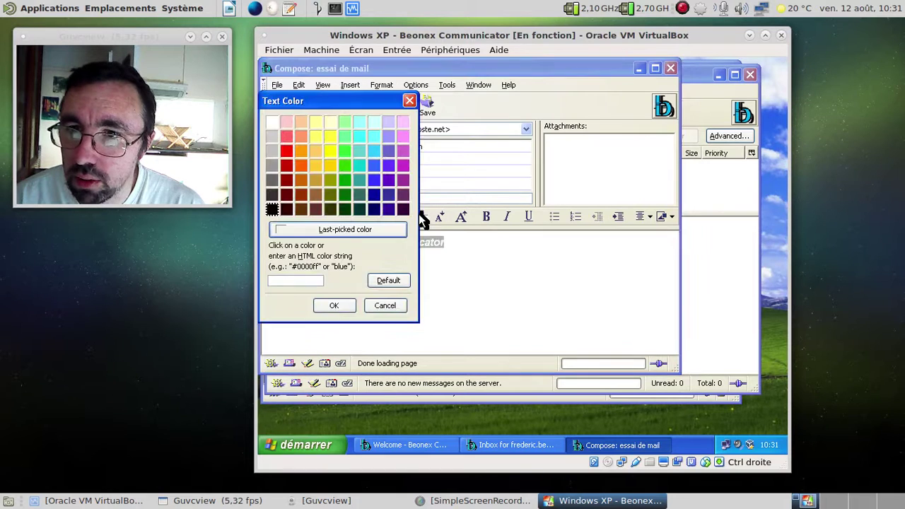
{"action": "left_click", "coordinate": [289, 168]}
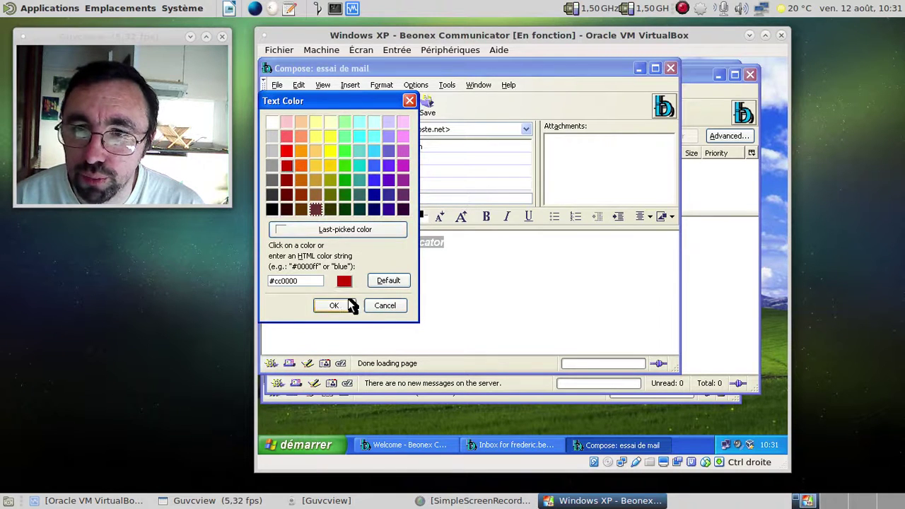
{"action": "left_click", "coordinate": [345, 306]}
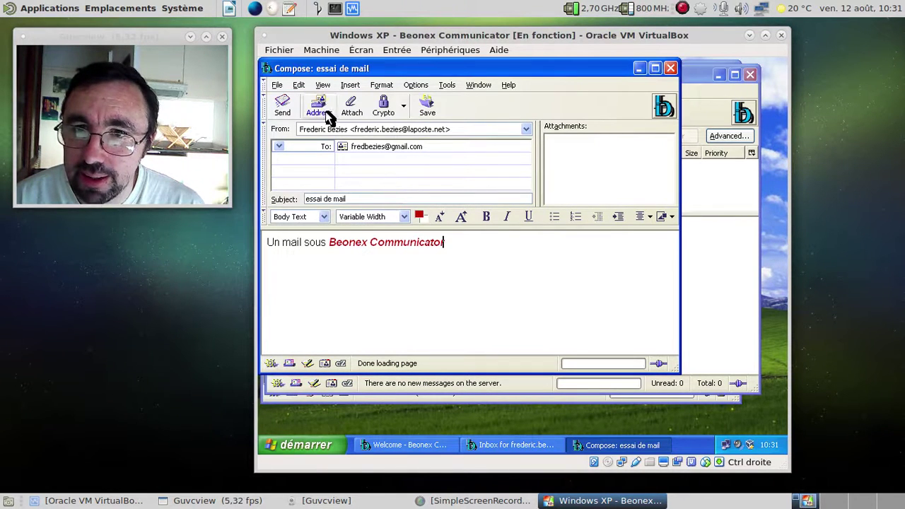
- Send the message using 'Send in Plain Text and HTML'
{"action": "left_click", "coordinate": [282, 106]}
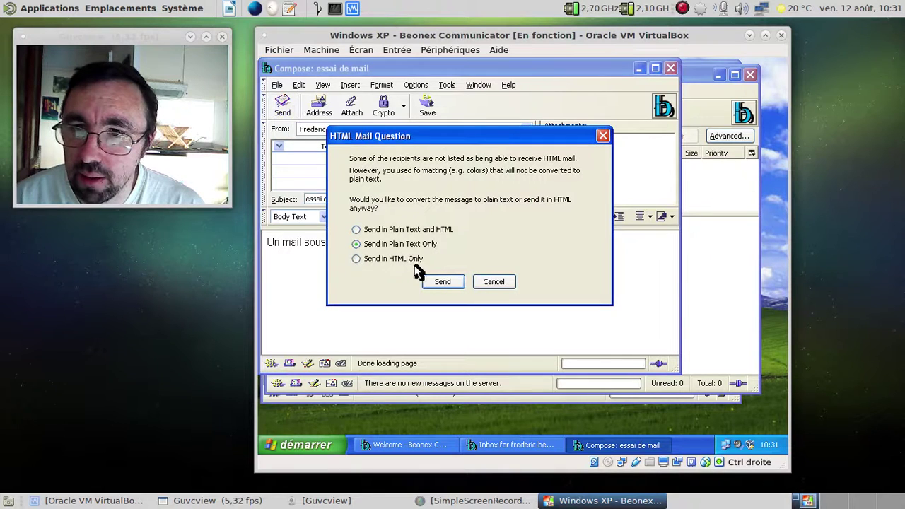
{"action": "left_click", "coordinate": [389, 230]}
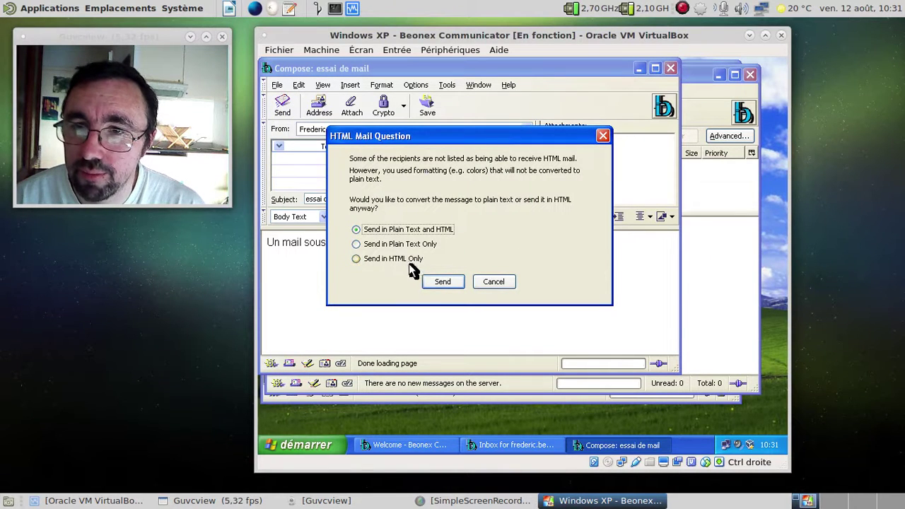
{"action": "left_click", "coordinate": [456, 282]}
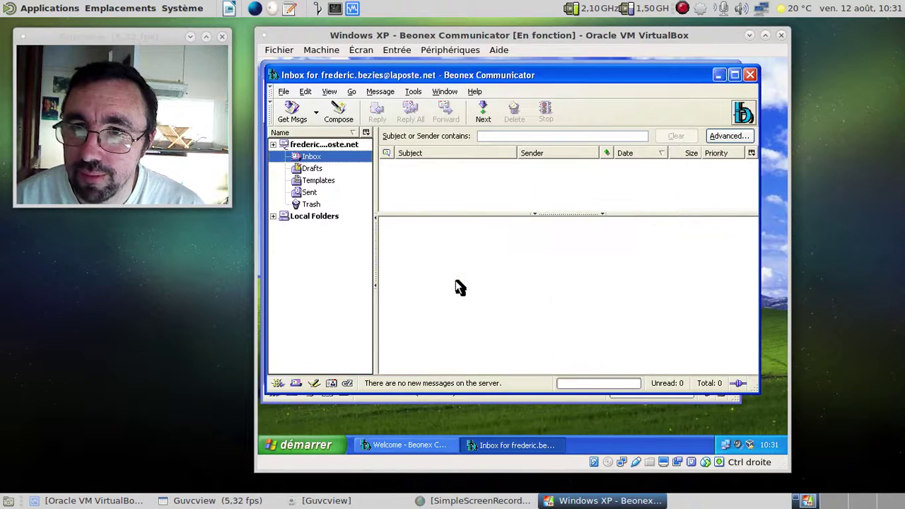
- Close the Inbox and replace gmail.com in the Welcome window's address bar with the ftp.mozilla.org URL
{"action": "left_click", "coordinate": [751, 74]}
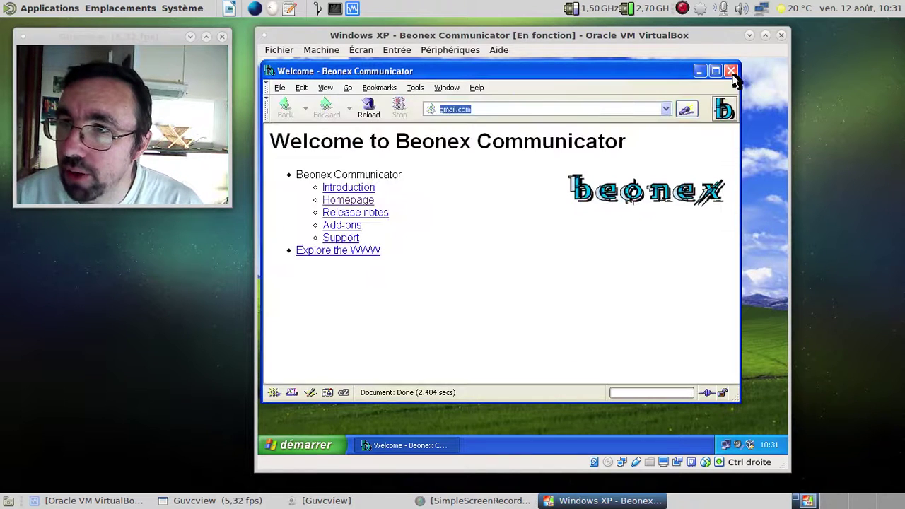
{"action": "left_click", "coordinate": [478, 109]}
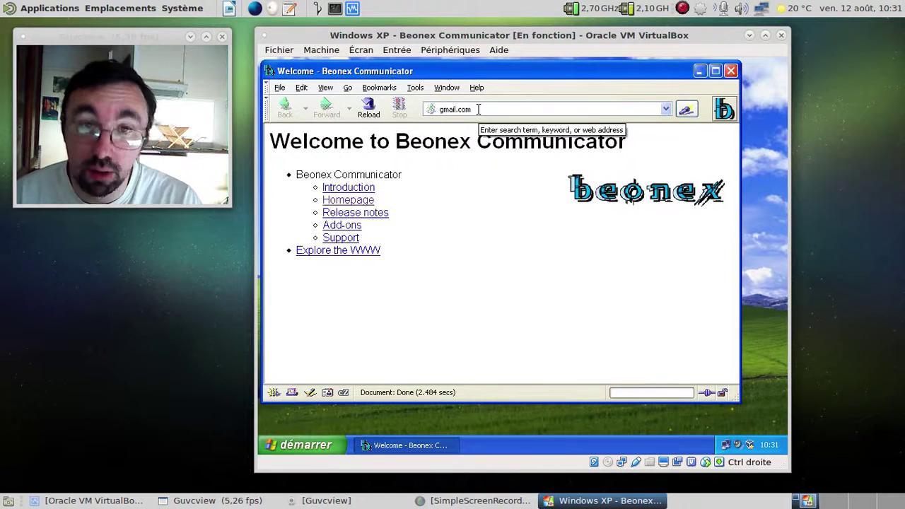
{"action": "left_click", "coordinate": [478, 109]}
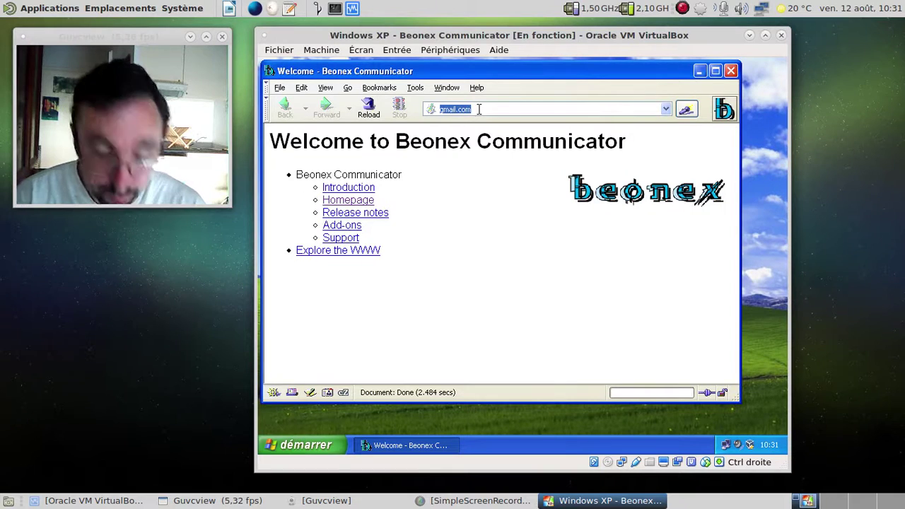
{"action": "type", "text": "http://ftp.mozilla"}
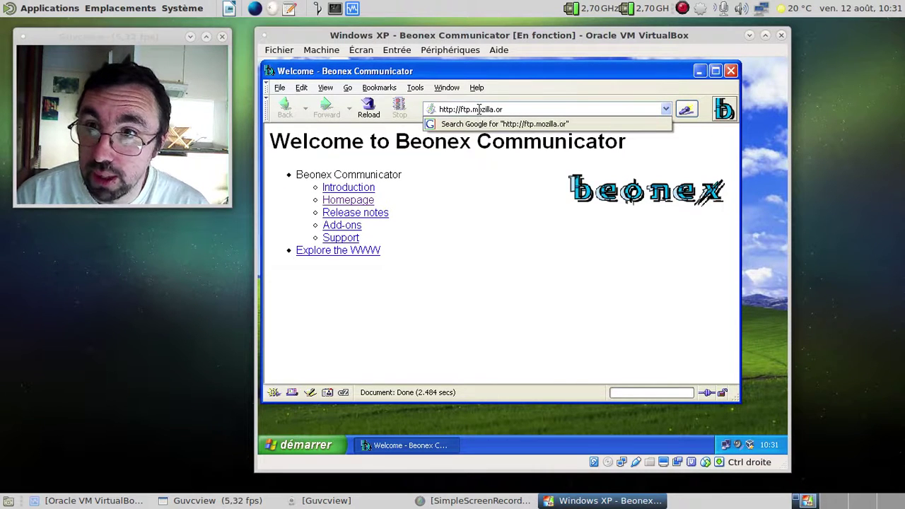
- Load ftp.mozilla.org and open pub > firefox > releases
{"action": "key", "text": "Return"}
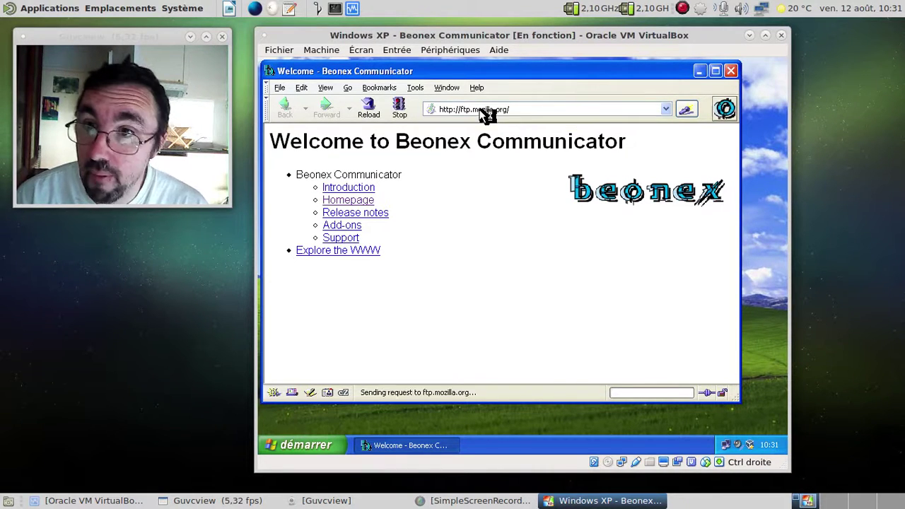
{"action": "left_click", "coordinate": [317, 219]}
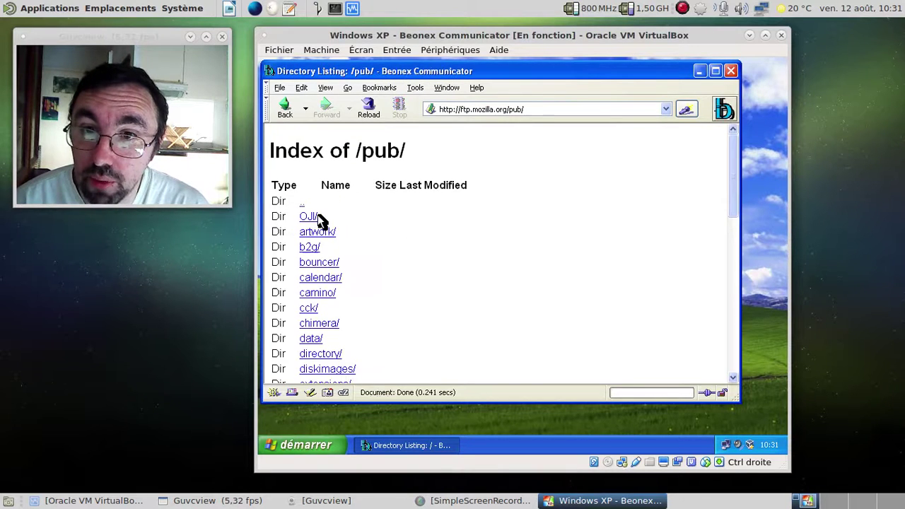
{"action": "scroll", "coordinate": [425, 247], "scroll_direction": "down", "scroll_amount": 5}
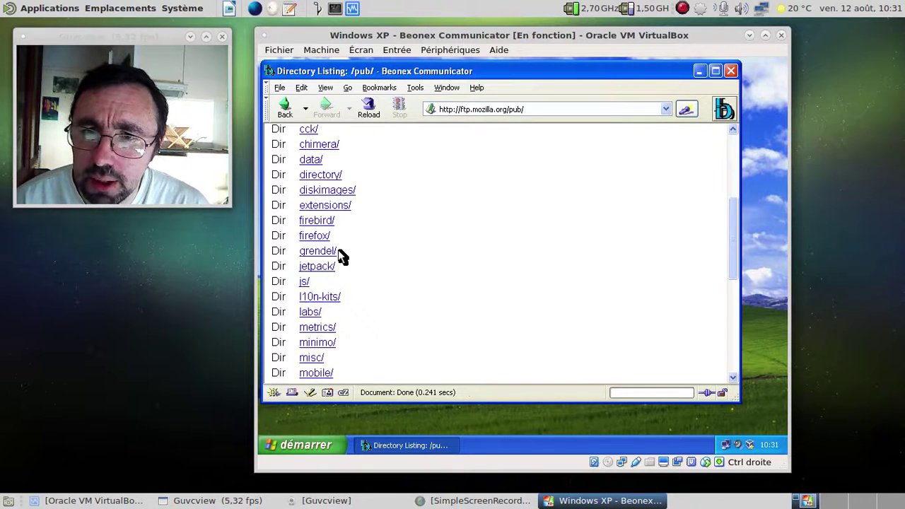
{"action": "left_click", "coordinate": [320, 236]}
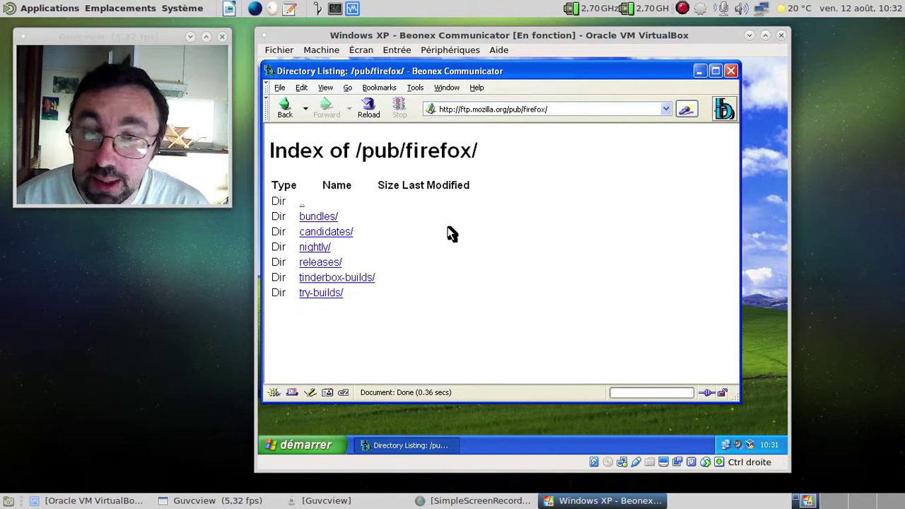
{"action": "left_click", "coordinate": [329, 263]}
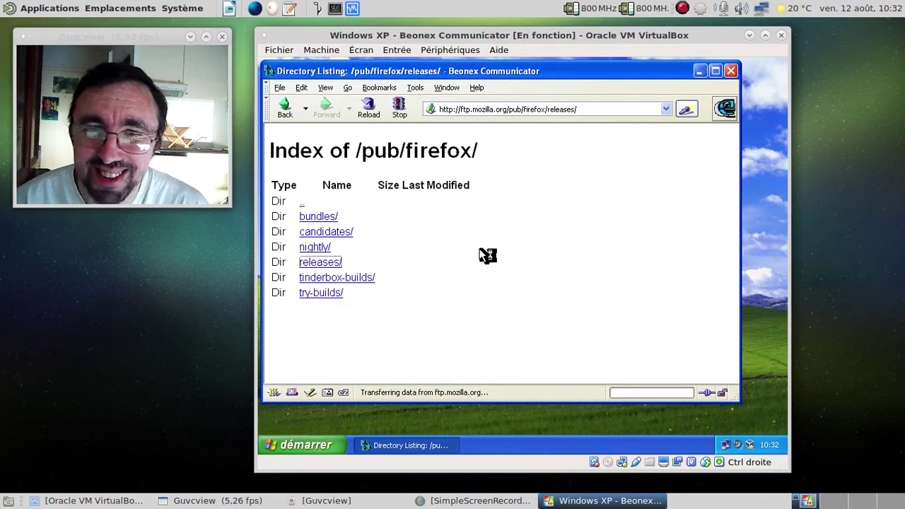
{"action": "scroll", "coordinate": [480, 255], "scroll_direction": "down", "scroll_amount": 15}
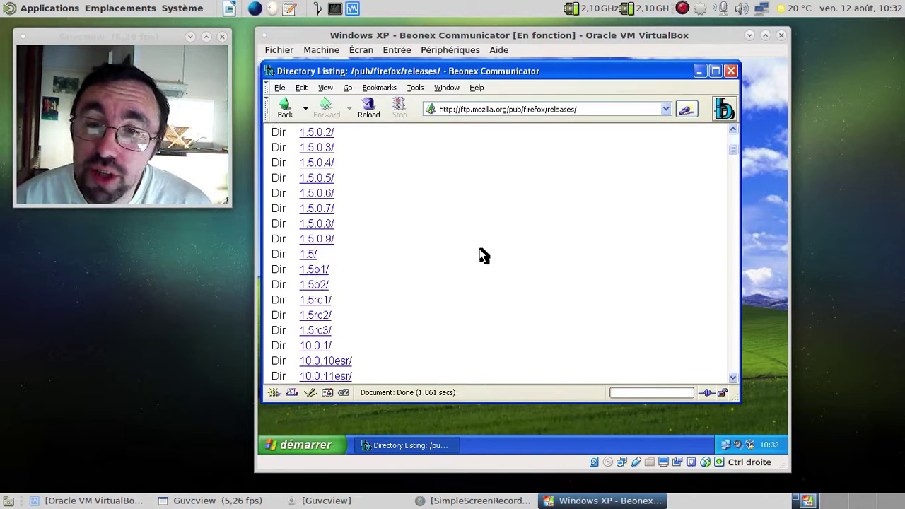
- Find '48' in the releases listing and open the 48.0 folder
{"action": "key", "text": "ctrl+f"}
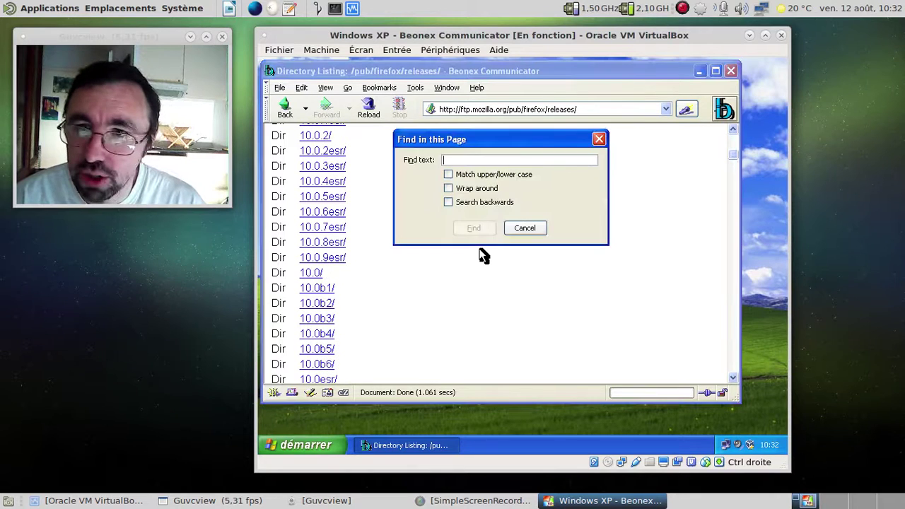
{"action": "type", "text": "48"}
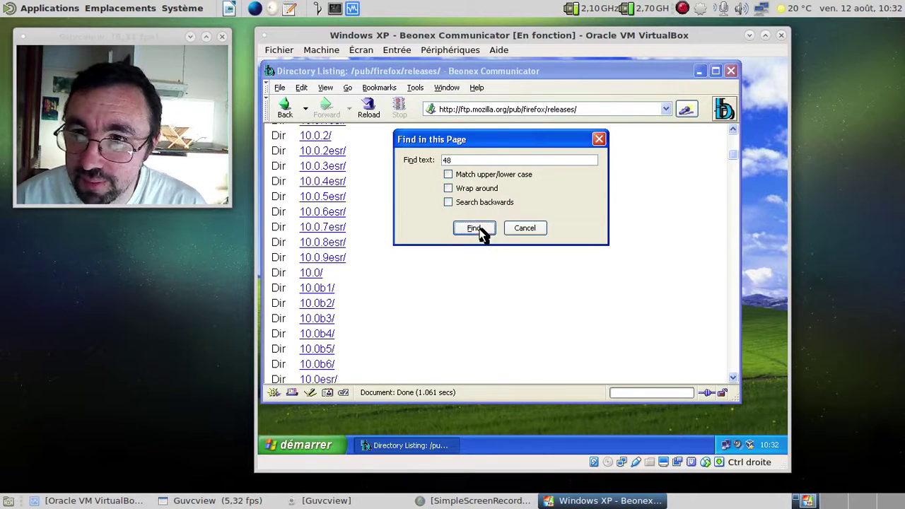
{"action": "left_click", "coordinate": [479, 230]}
{"action": "left_click", "coordinate": [525, 228]}
{"action": "scroll", "coordinate": [497, 262], "scroll_direction": "down", "scroll_amount": 8}
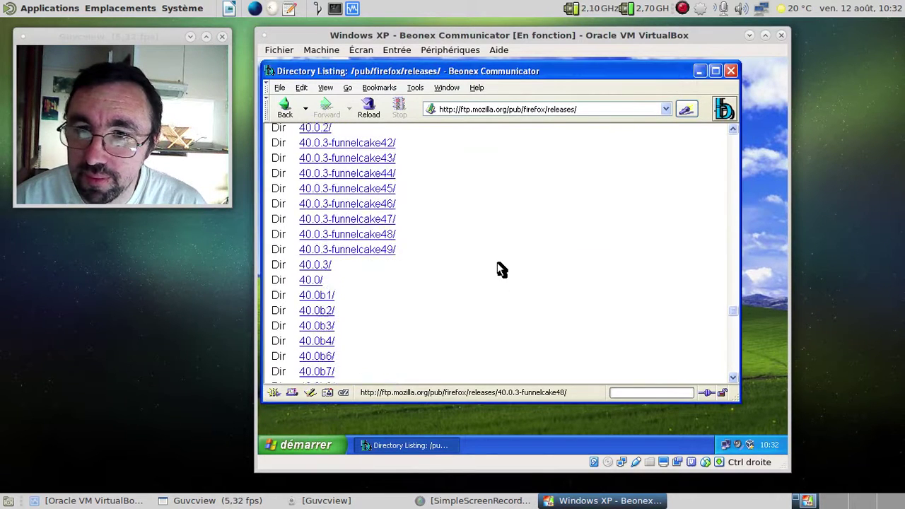
{"action": "scroll", "coordinate": [498, 263], "scroll_direction": "down", "scroll_amount": 20}
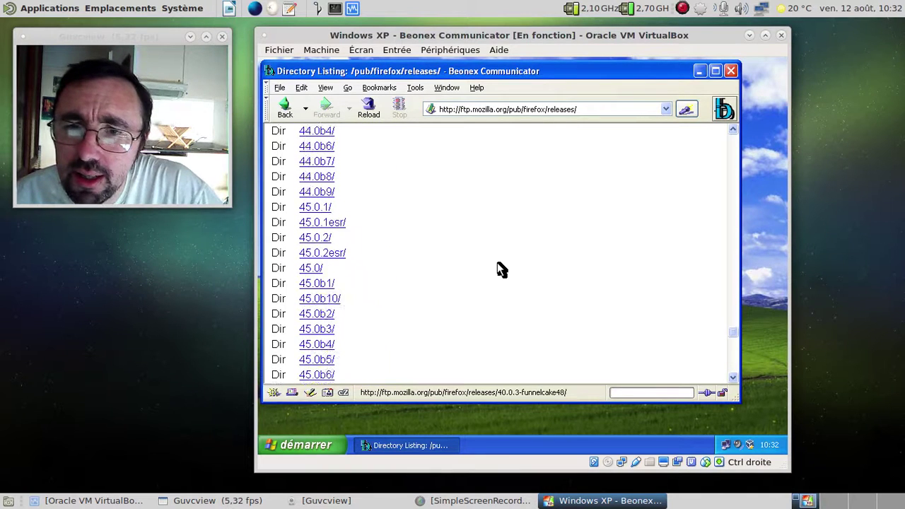
{"action": "scroll", "coordinate": [497, 263], "scroll_direction": "down", "scroll_amount": 15}
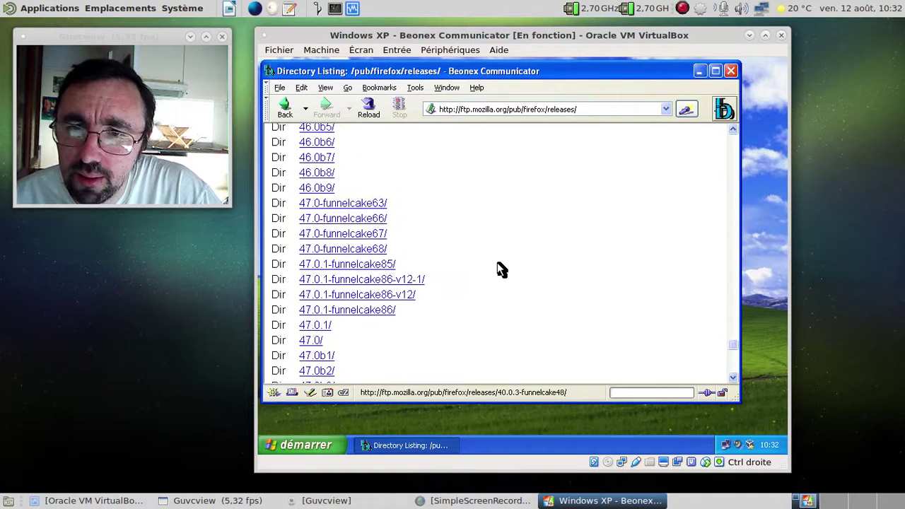
{"action": "scroll", "coordinate": [497, 269], "scroll_direction": "down", "scroll_amount": 3}
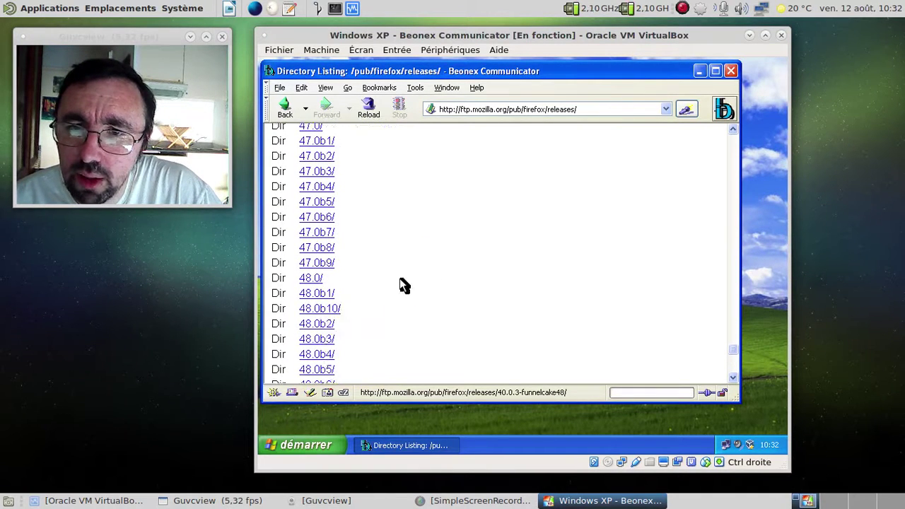
{"action": "left_click", "coordinate": [318, 280]}
- Open the win32 folder and then the fr language folder
{"action": "scroll", "coordinate": [429, 301], "scroll_direction": "down", "scroll_amount": 2}
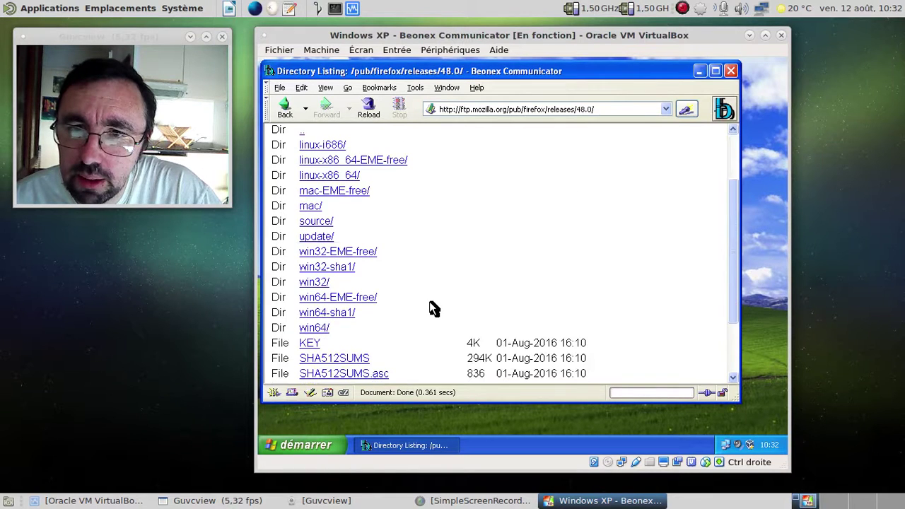
{"action": "left_click", "coordinate": [320, 282]}
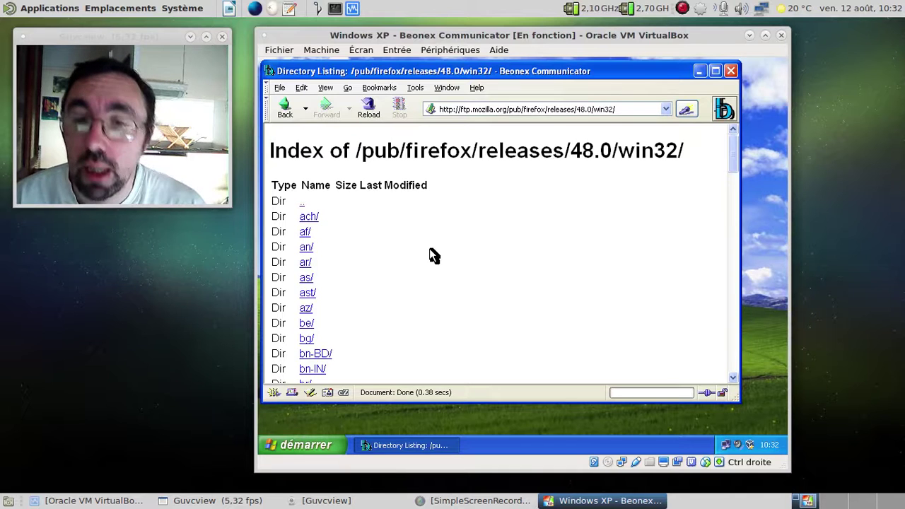
{"action": "scroll", "coordinate": [430, 251], "scroll_direction": "down", "scroll_amount": 3}
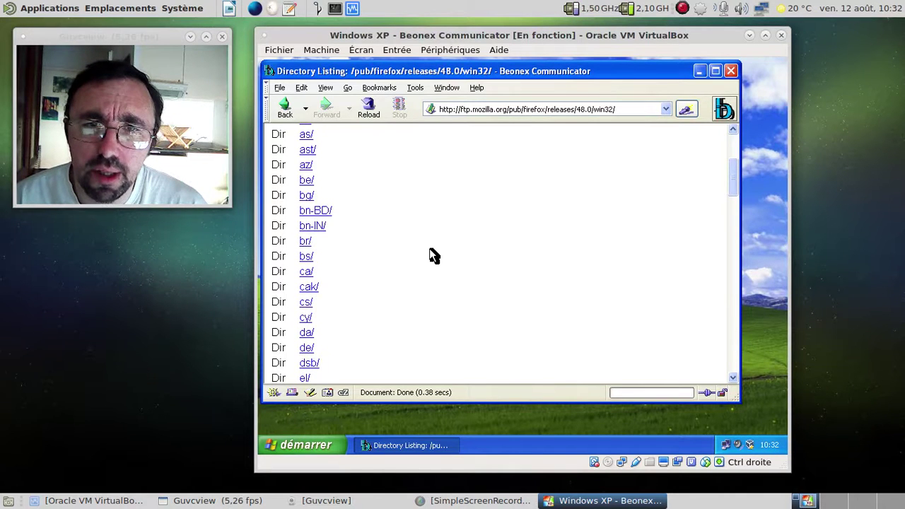
{"action": "scroll", "coordinate": [430, 249], "scroll_direction": "down", "scroll_amount": 7}
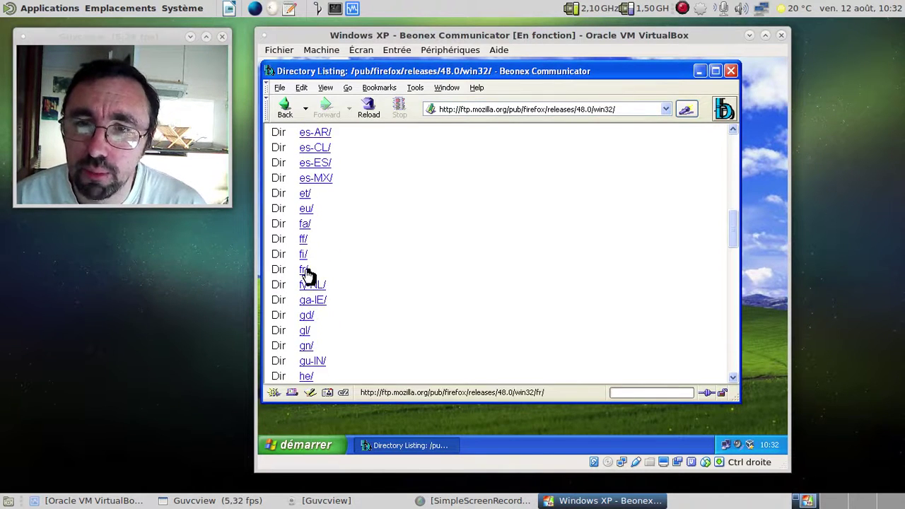
{"action": "left_click", "coordinate": [304, 271]}
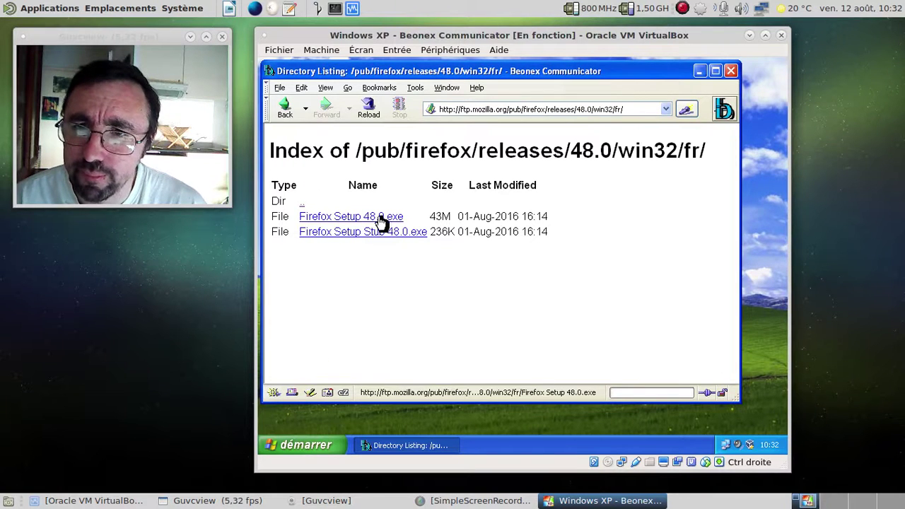
- Save Firefox Setup 48.0.exe to Mes documents, then close the download window and Beonex
{"action": "left_click", "coordinate": [381, 217]}
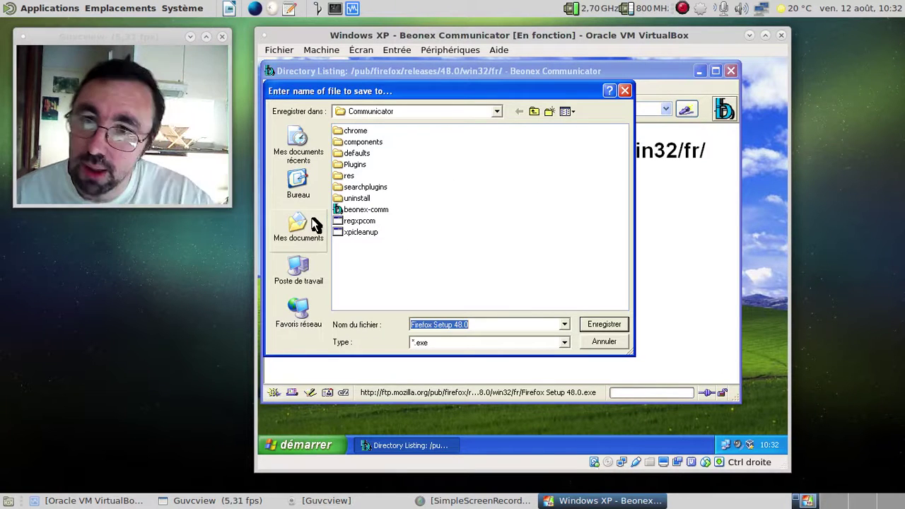
{"action": "left_click", "coordinate": [306, 241]}
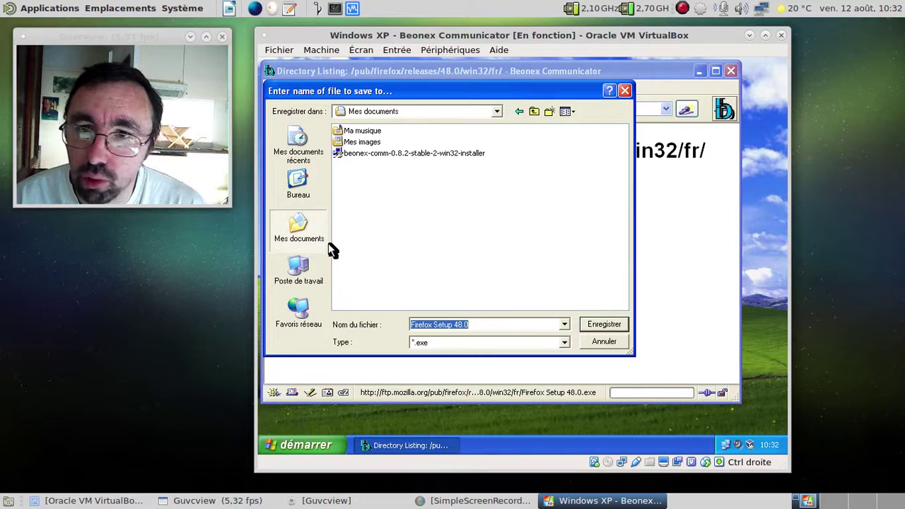
{"action": "left_click", "coordinate": [598, 322]}
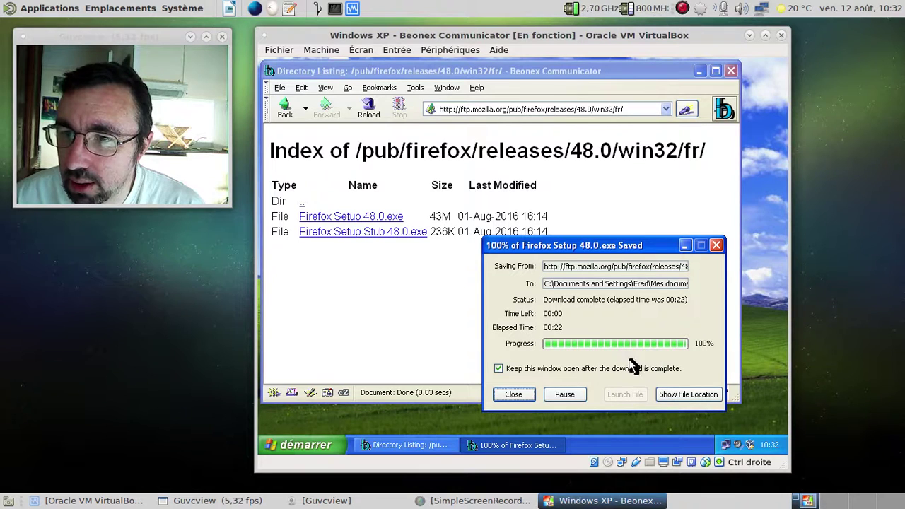
{"action": "left_click", "coordinate": [513, 394]}
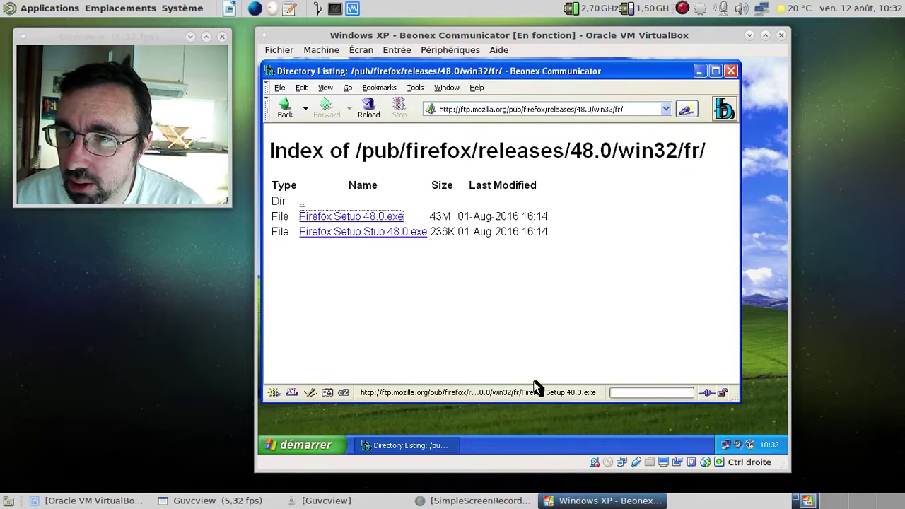
{"action": "left_click", "coordinate": [731, 72]}
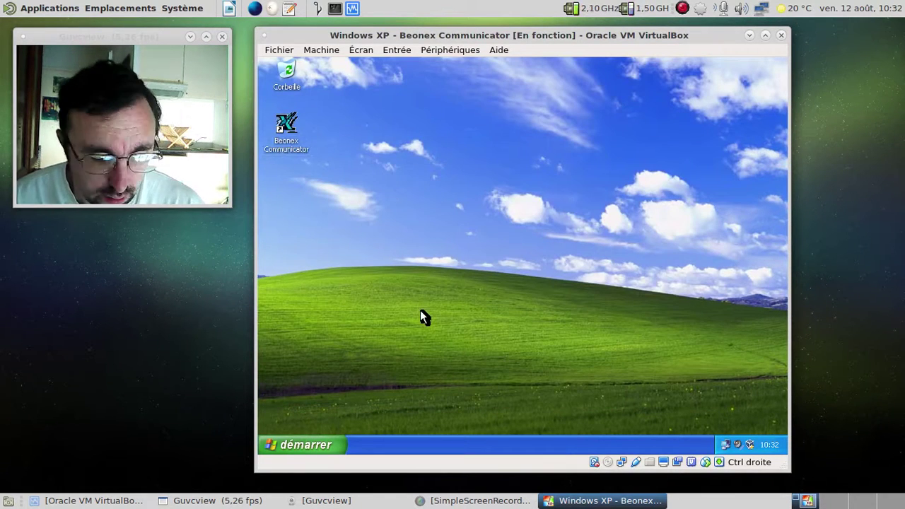
- Launch the Firefox Setup 48.0 installer from Mes documents, then close the Explorer window
{"action": "key", "text": "super+e"}
{"action": "left_click", "coordinate": [311, 165]}
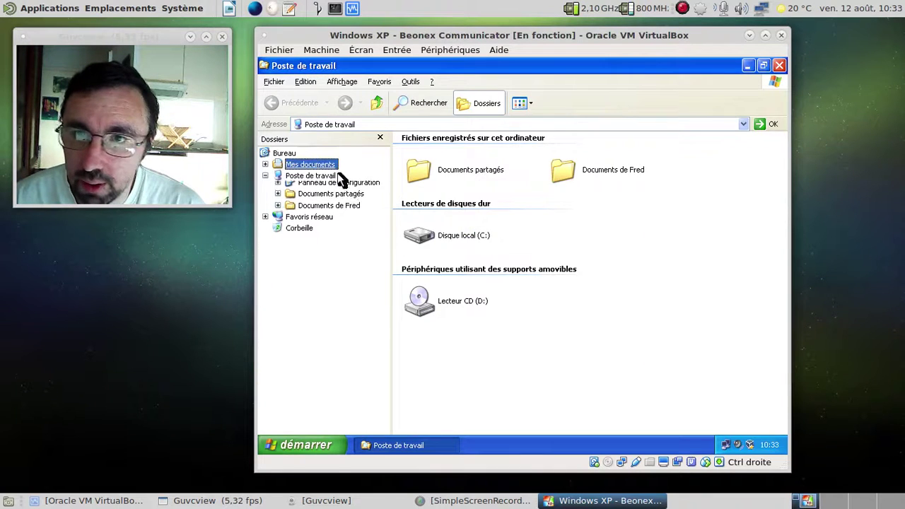
{"action": "double_click", "coordinate": [591, 197]}
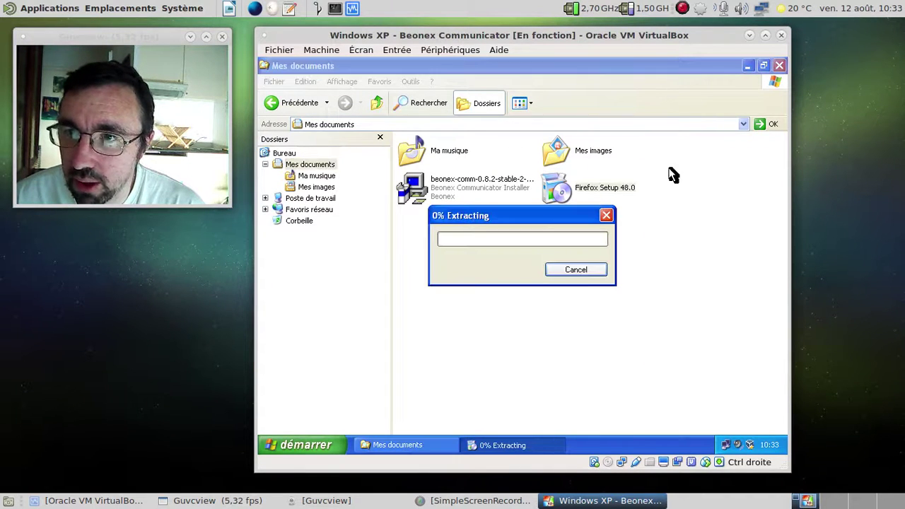
{"action": "left_click", "coordinate": [779, 65]}
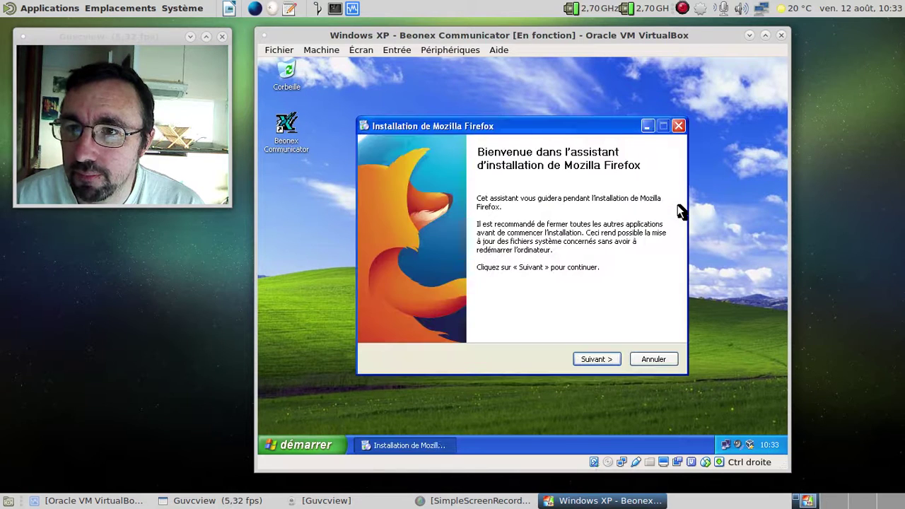
- Install Firefox with the standard installation type and choose Ne rien importer in the import wizard
{"action": "left_click", "coordinate": [590, 360]}
{"action": "left_click", "coordinate": [591, 360]}
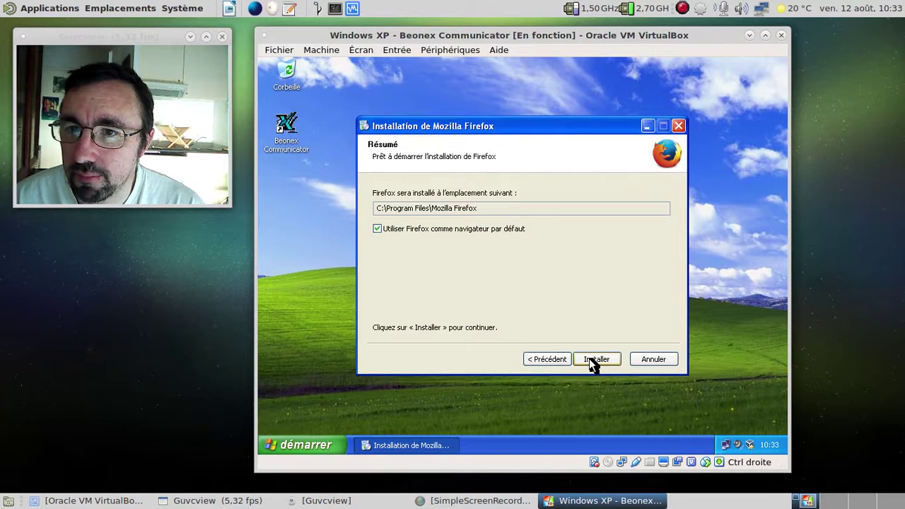
{"action": "left_click", "coordinate": [591, 360]}
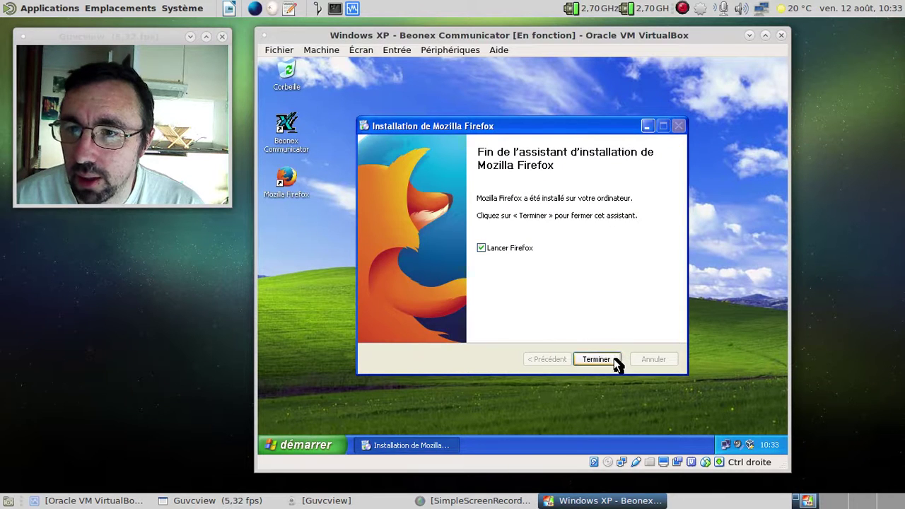
{"action": "left_click", "coordinate": [598, 359]}
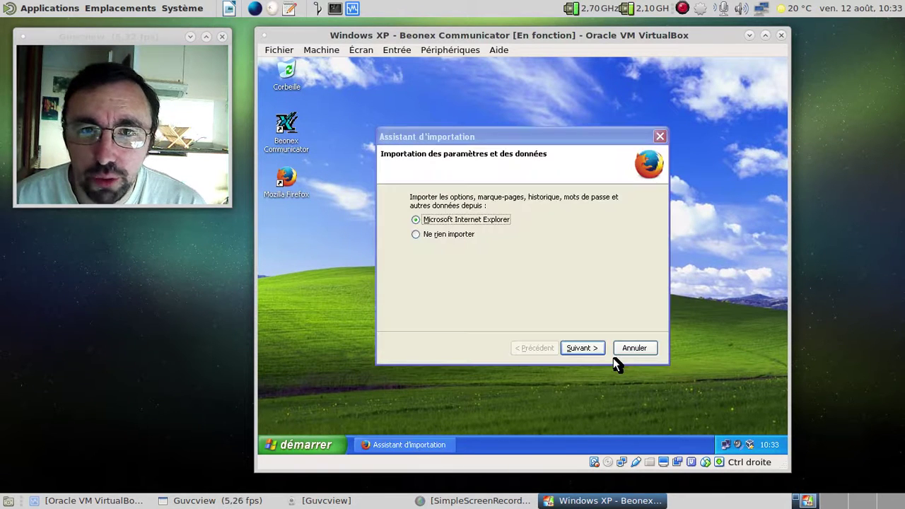
{"action": "left_click", "coordinate": [455, 237]}
{"action": "left_click", "coordinate": [586, 348]}
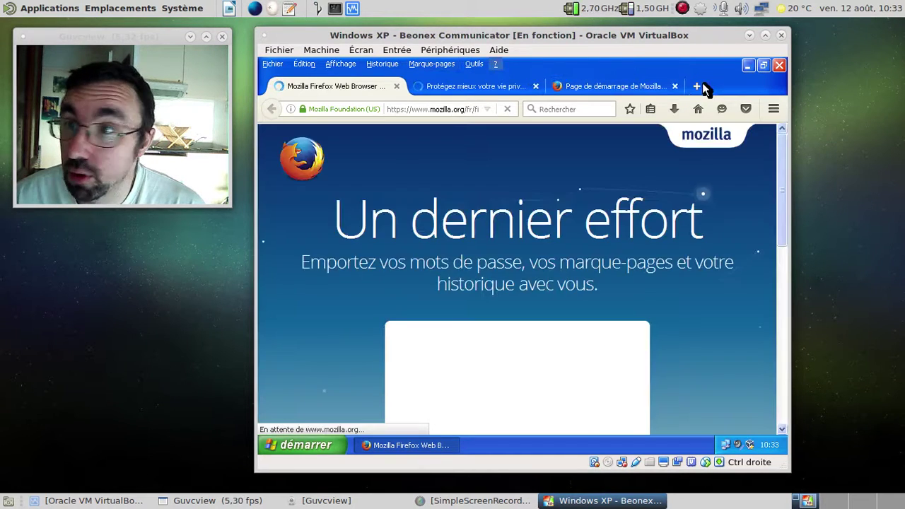
- Hide Firefox's Barre de menus and close the Firefox Web Browser and private browsing tabs
{"action": "right_click", "coordinate": [592, 69]}
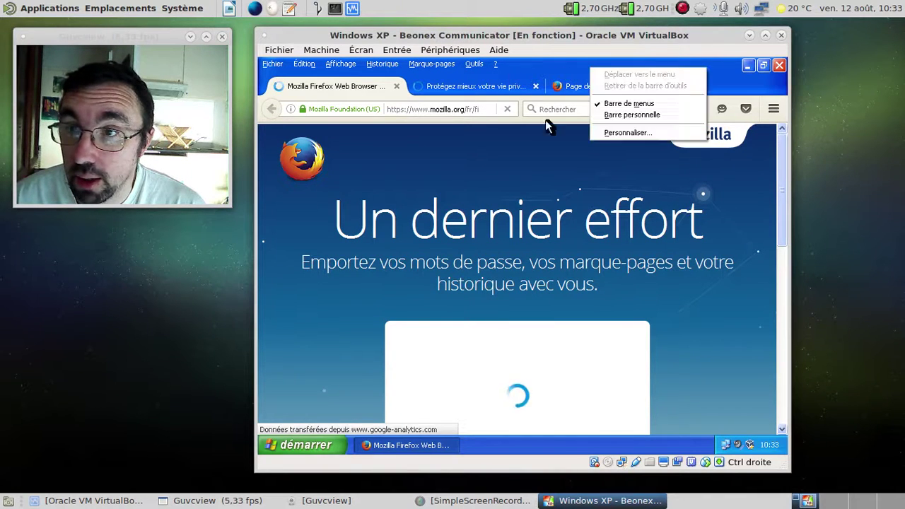
{"action": "left_click", "coordinate": [643, 104]}
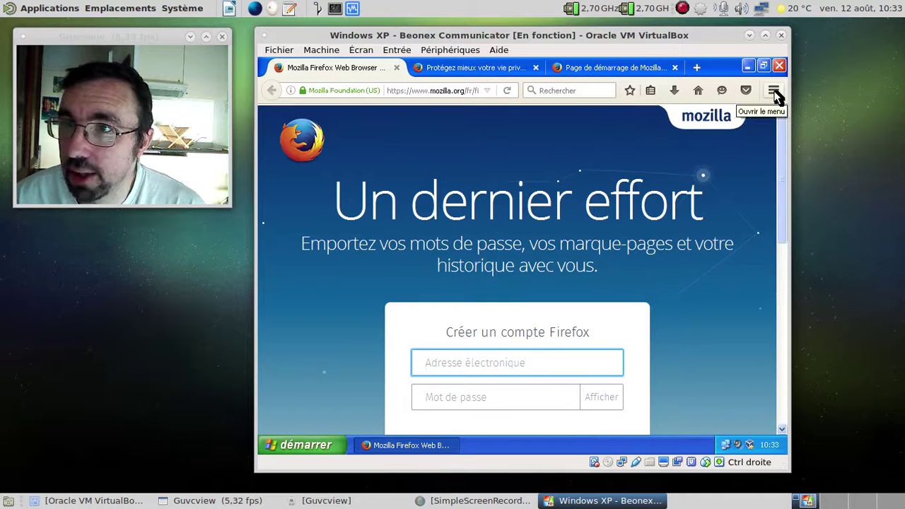
{"action": "left_click", "coordinate": [399, 68]}
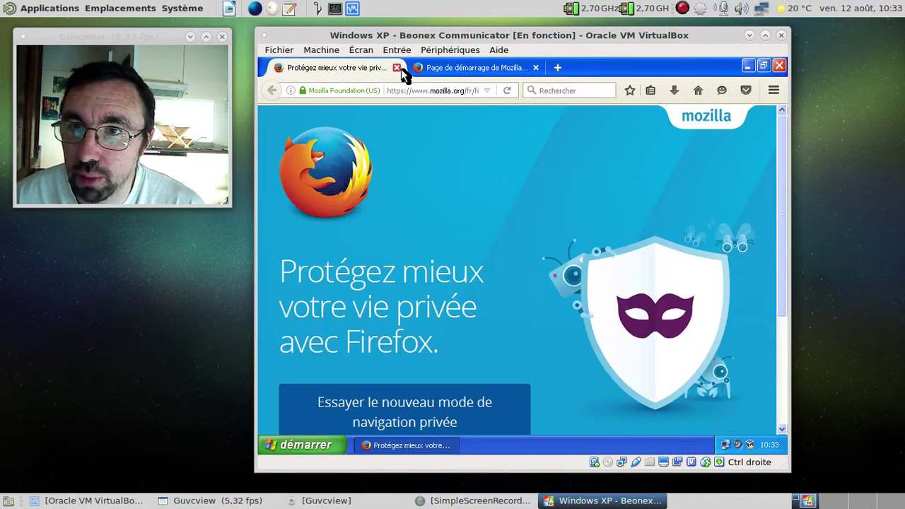
{"action": "left_click", "coordinate": [396, 68]}
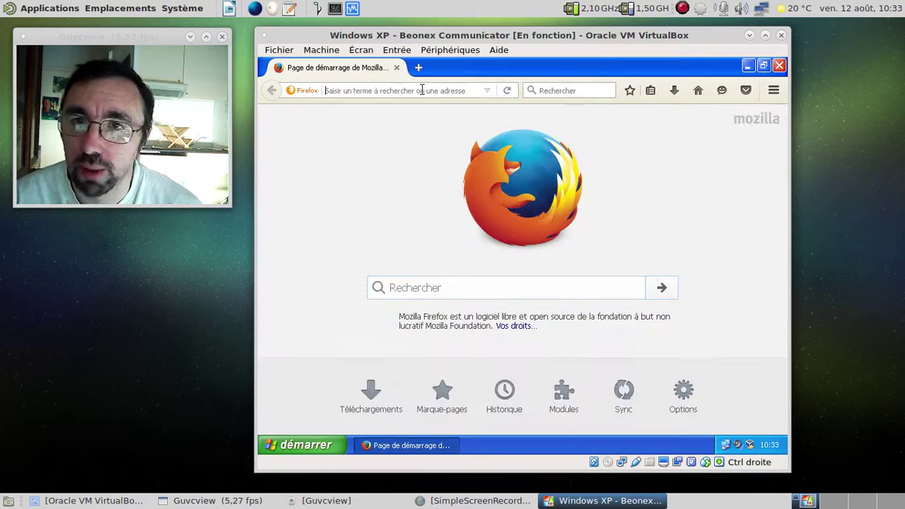
- Go to gmail.com and submit the Google account e-mail address
{"action": "left_click", "coordinate": [422, 91]}
{"action": "type", "text": "gmail.com"}
{"action": "key", "text": "Return"}
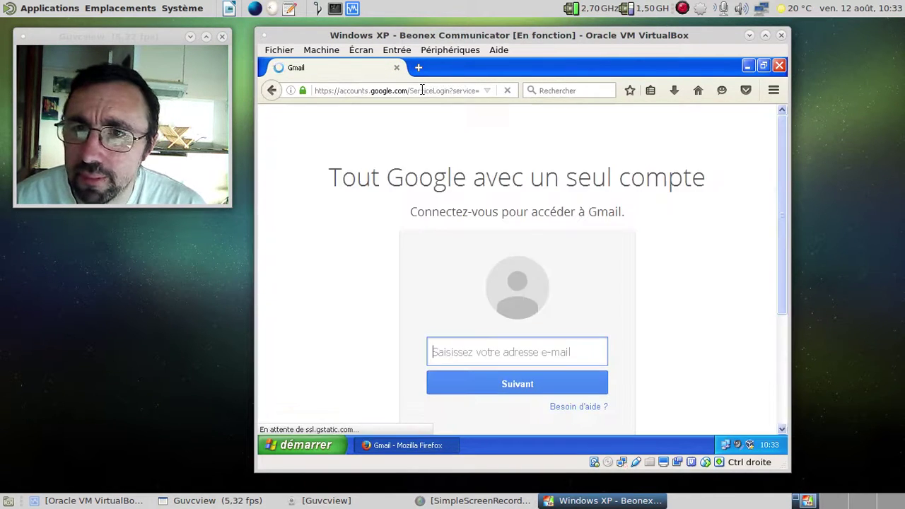
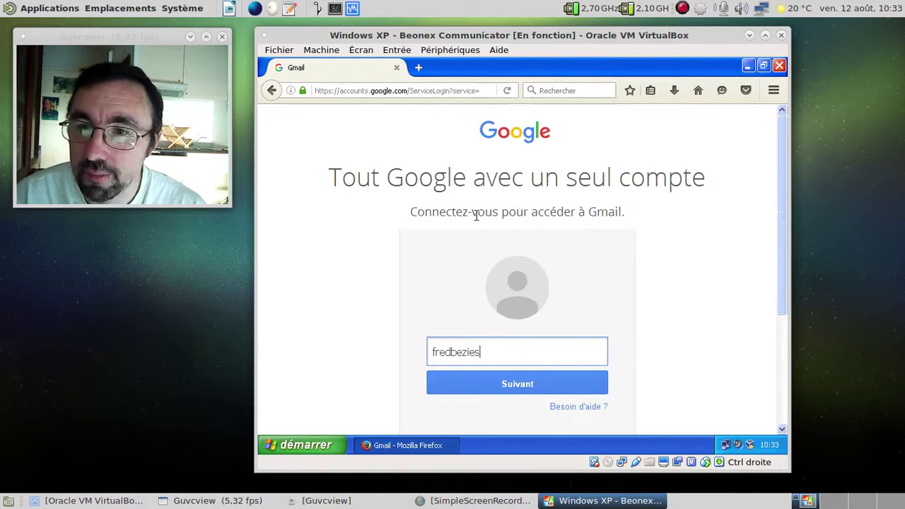
{"action": "key", "text": "Return"}
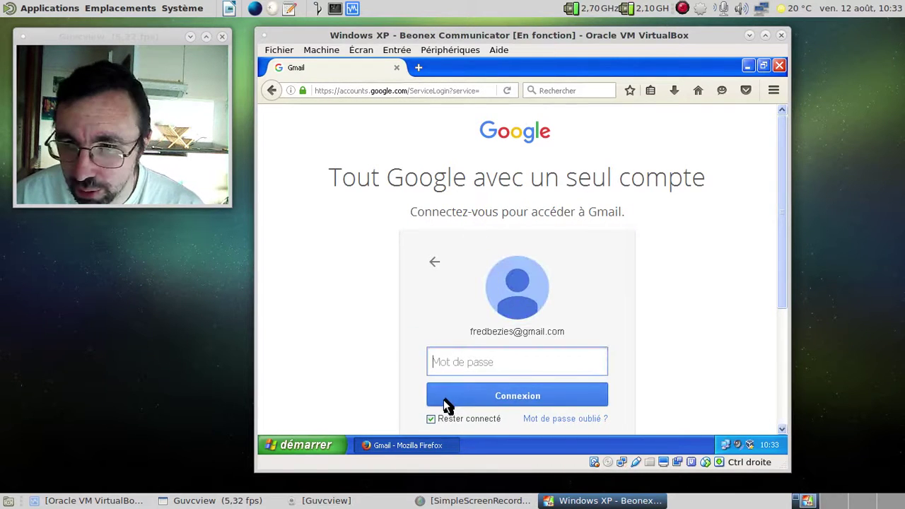
- Untick Rester connecté, sign in with the account password, and decline saving it
{"action": "left_click", "coordinate": [430, 418]}
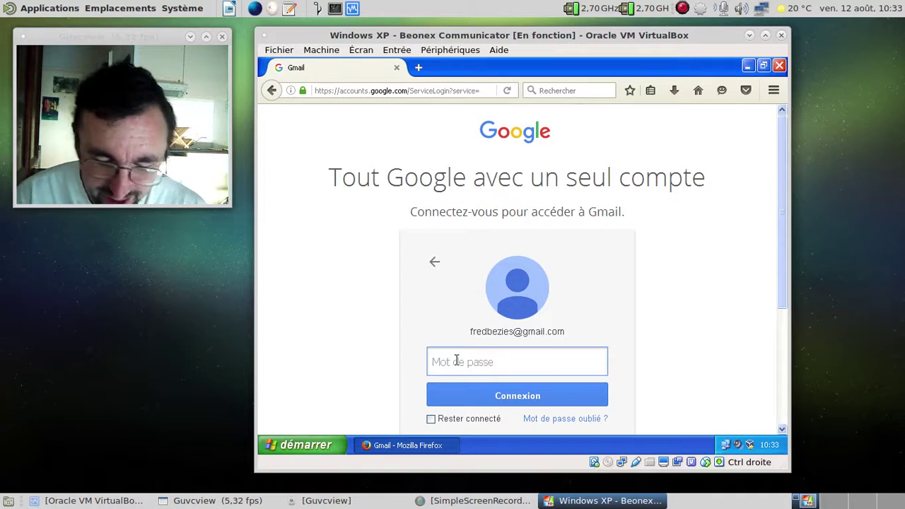
{"action": "type", "text": "•••••••••••••••"}
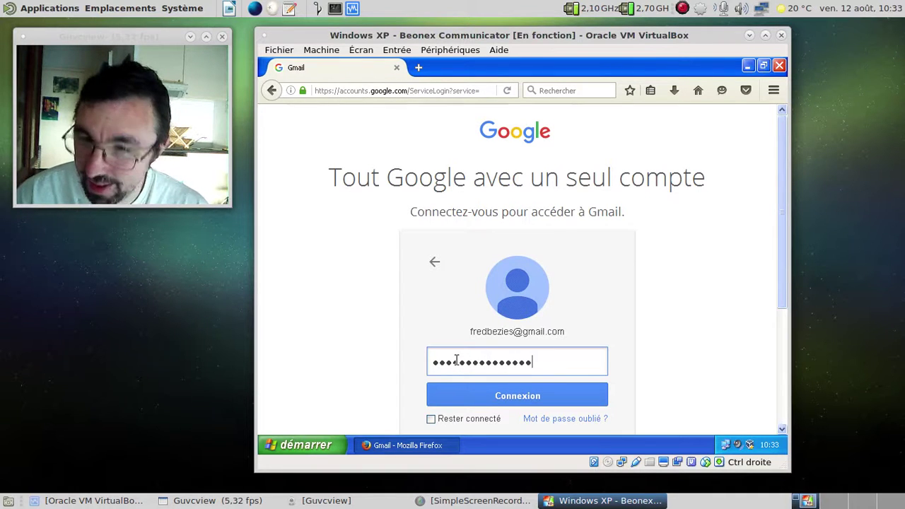
{"action": "key", "text": "Return"}
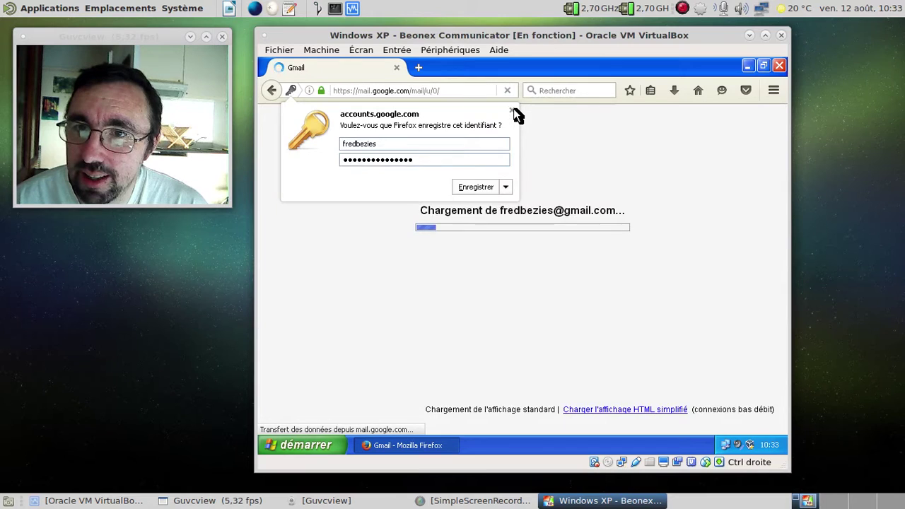
{"action": "left_click", "coordinate": [513, 111]}
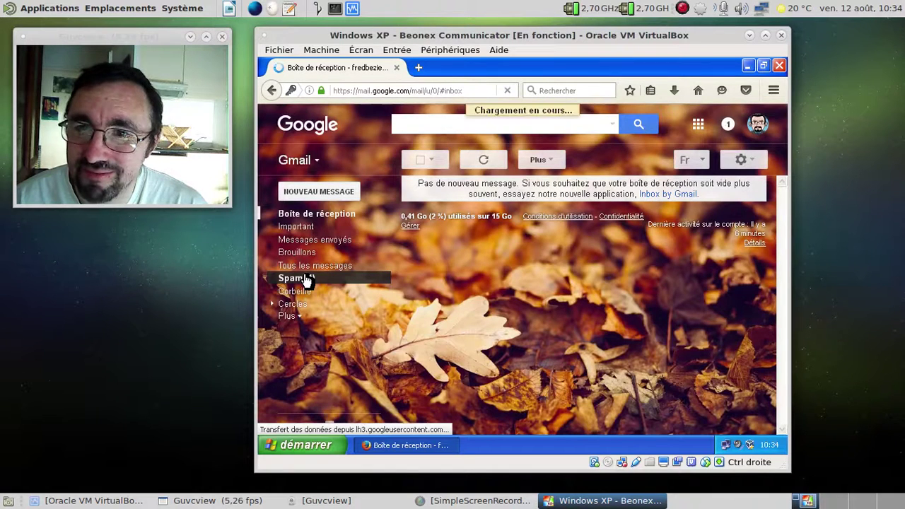
- Mark the essai de mail message in Spam as Non-spam, then open it from the inbox
{"action": "left_click", "coordinate": [290, 278]}
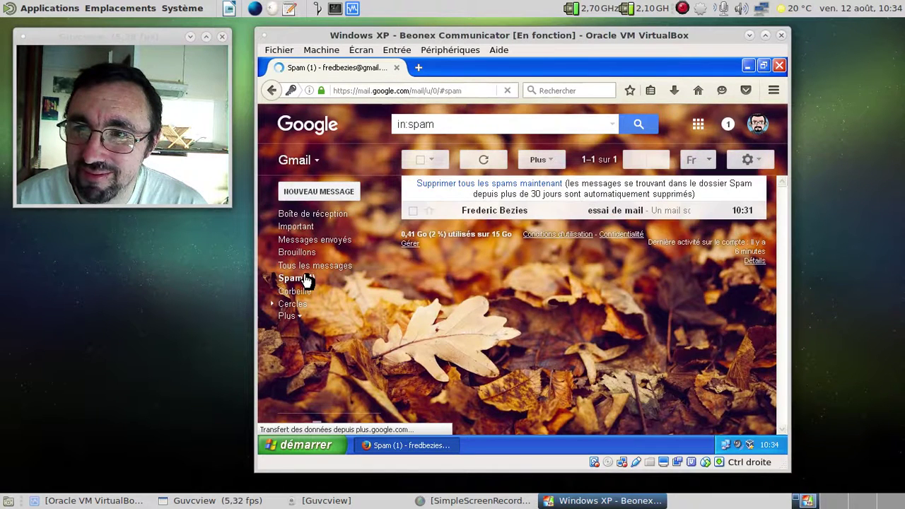
{"action": "left_click", "coordinate": [418, 161]}
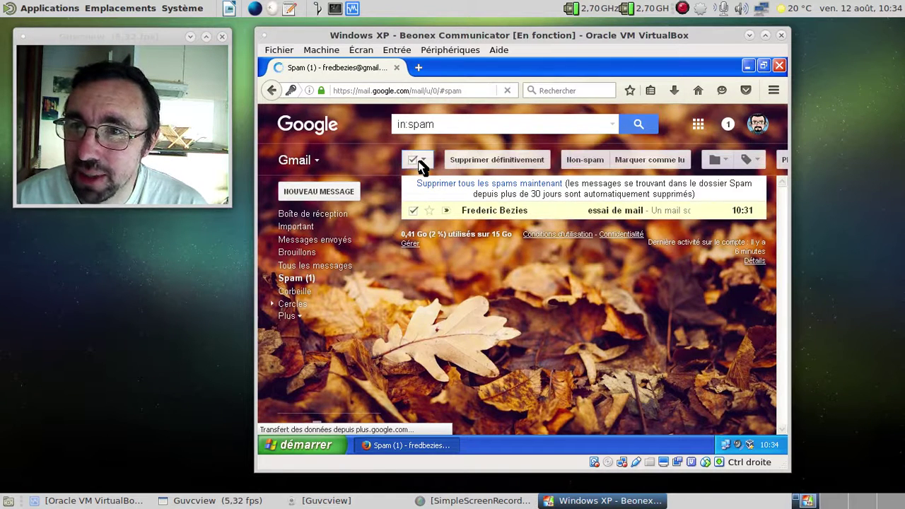
{"action": "left_click", "coordinate": [580, 160]}
{"action": "left_click", "coordinate": [339, 214]}
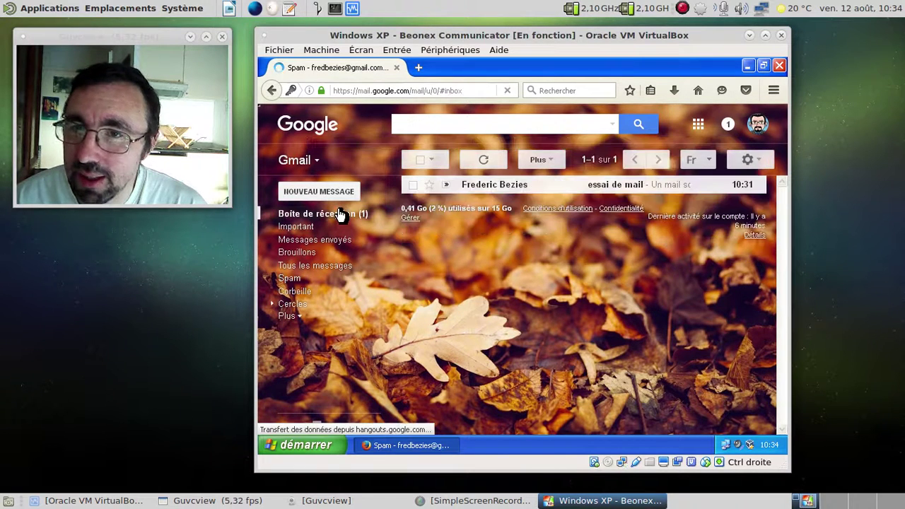
{"action": "left_click", "coordinate": [612, 188]}
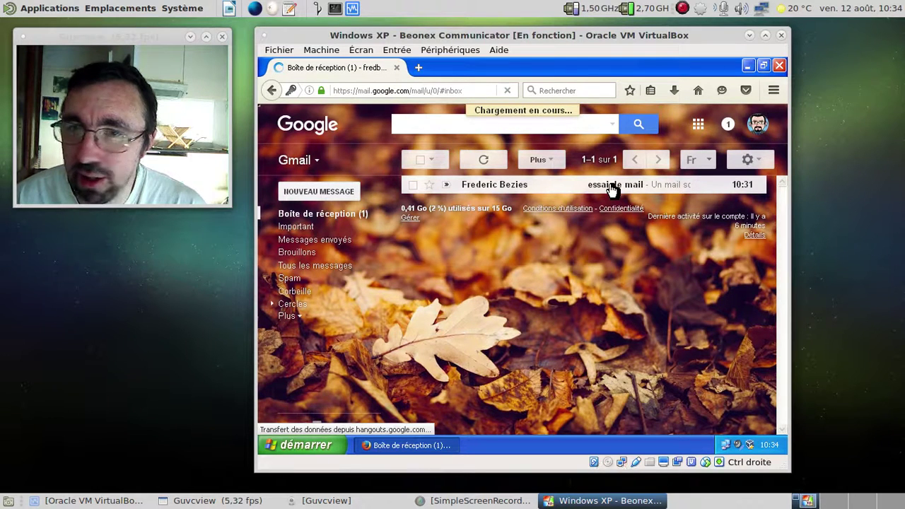